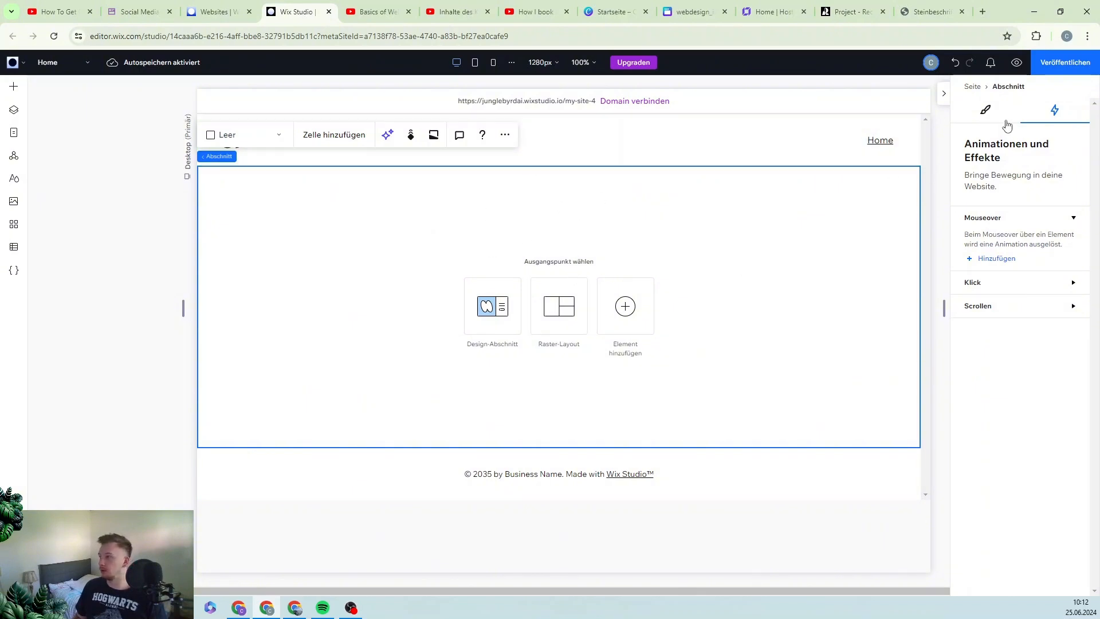
- Set the empty section's height to 100 in viewport-height units (vh) using the advanced size settings
left_click(986, 110)
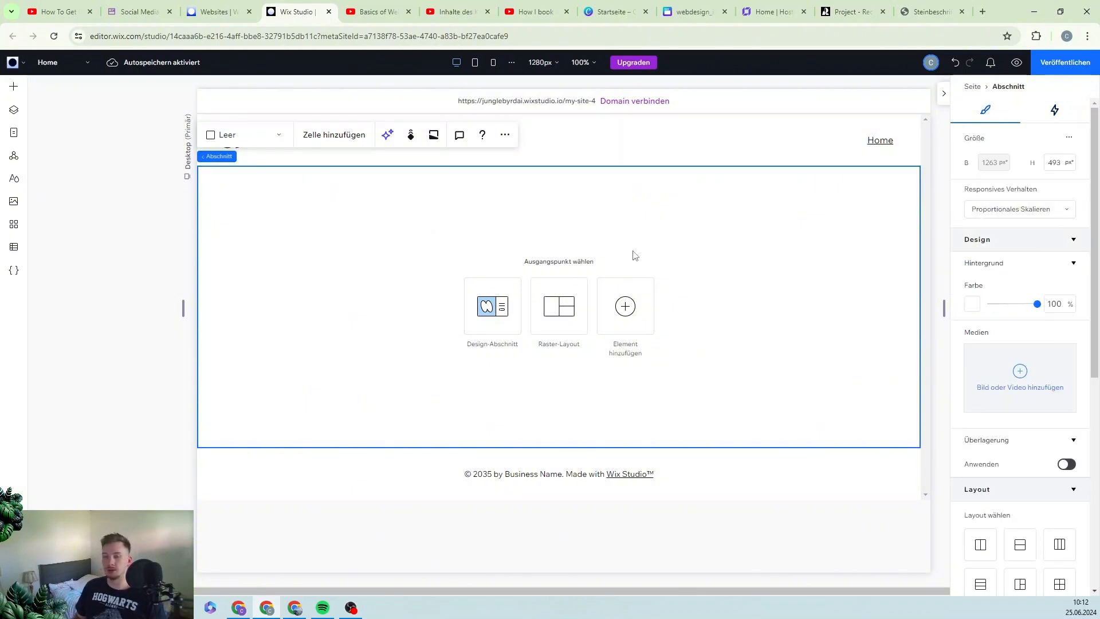
left_click(1069, 138)
left_click(1040, 146)
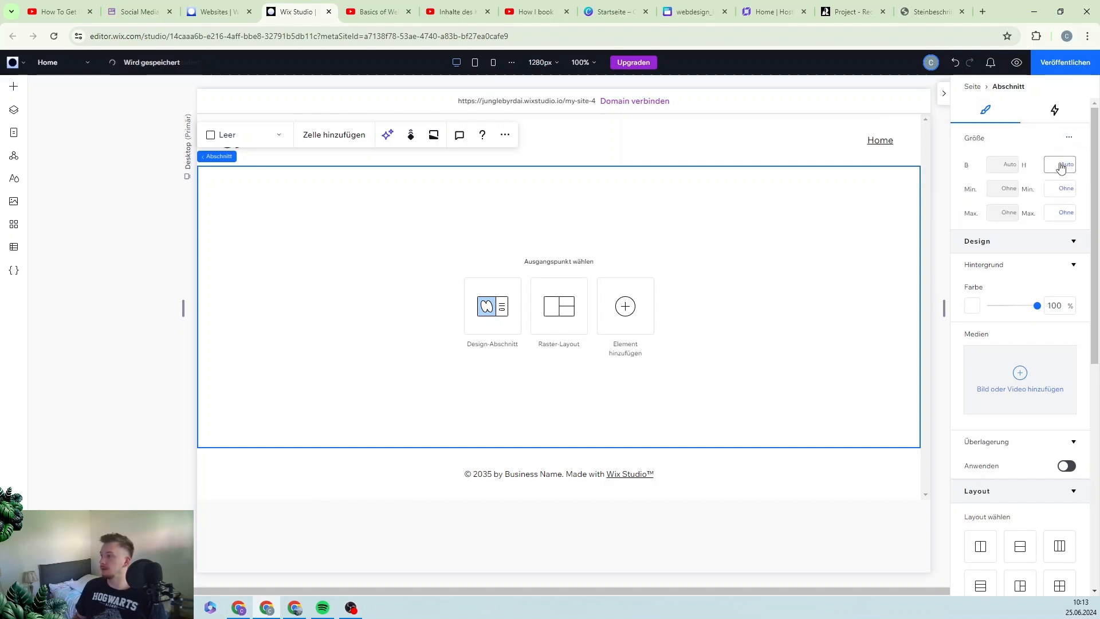
left_click(1067, 168)
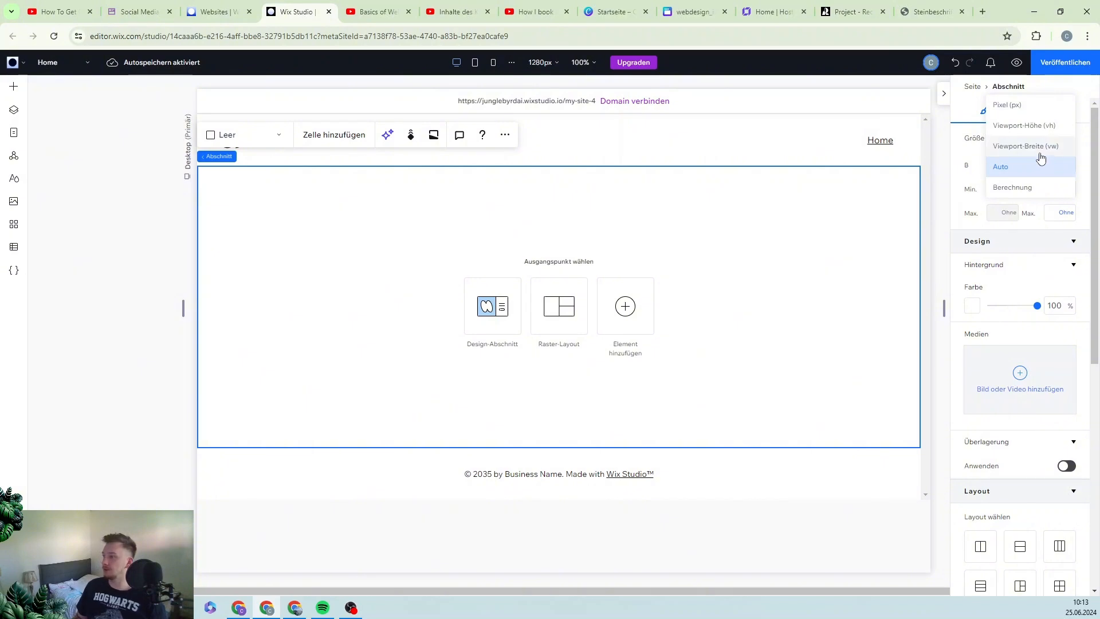
left_click(1031, 133)
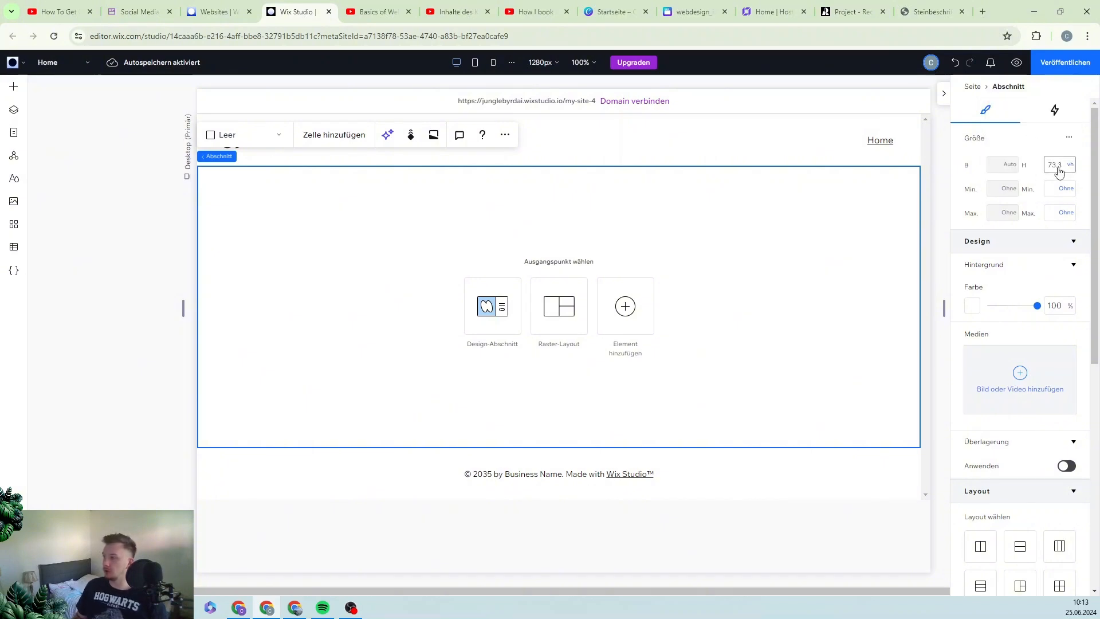
left_click(1058, 168)
type("100")
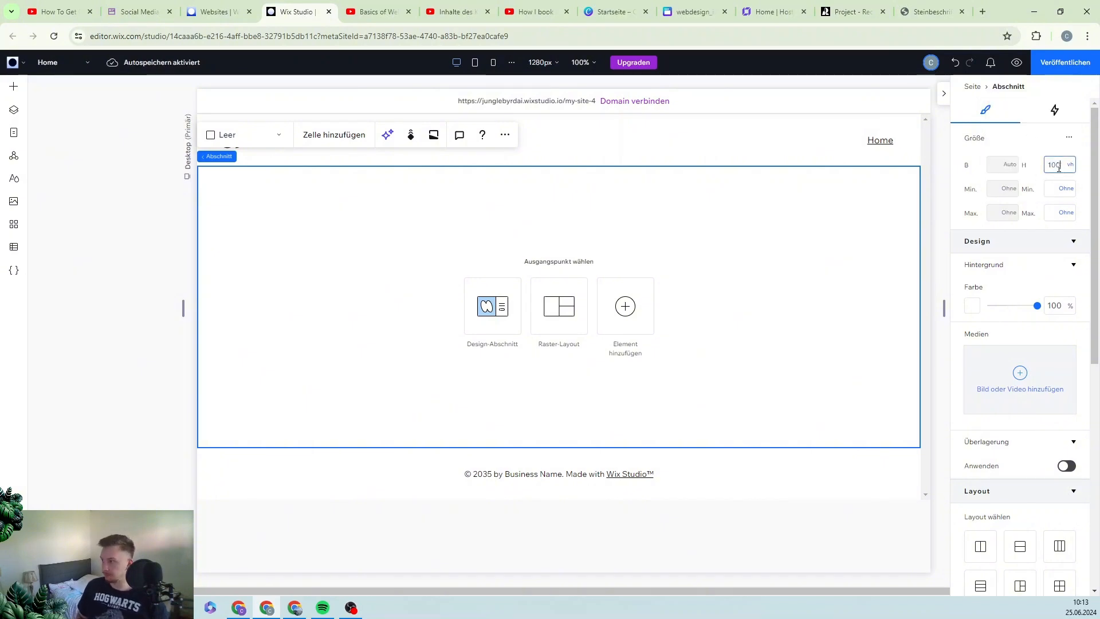
key("Return")
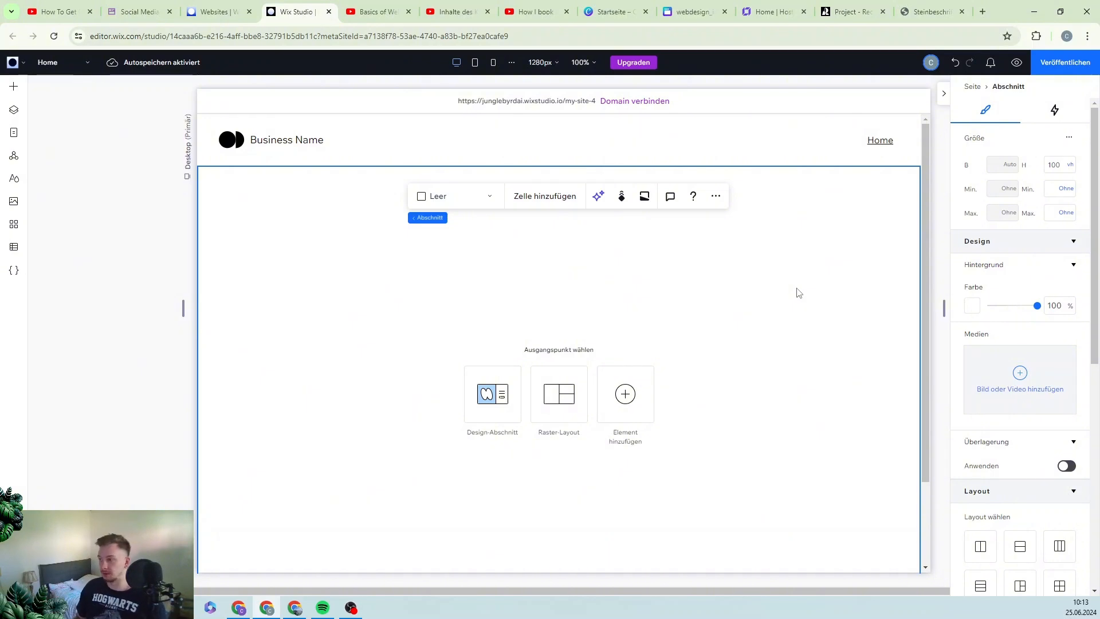
- Set the uploaded image of the man vacuuming as the section's background and check how it fills the section
left_click(1023, 381)
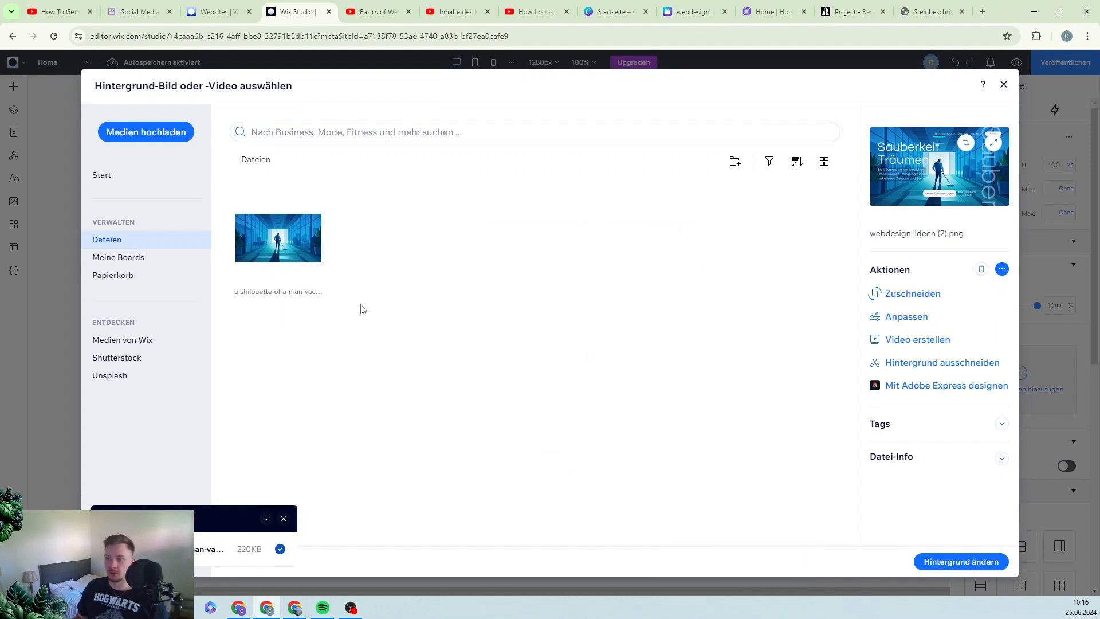
left_click(283, 249)
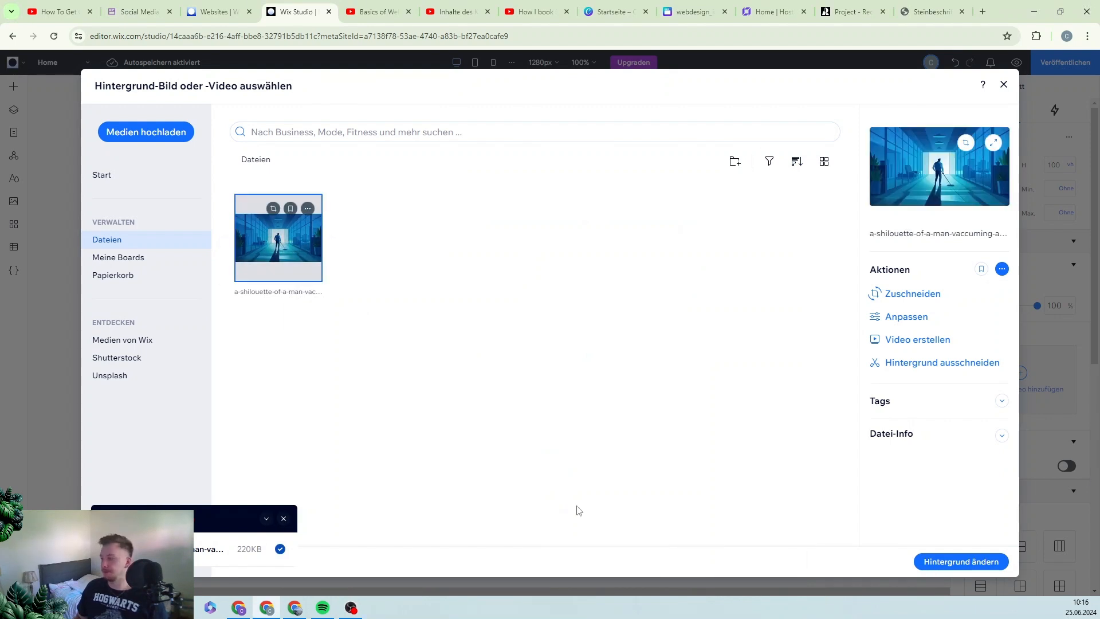
left_click(929, 563)
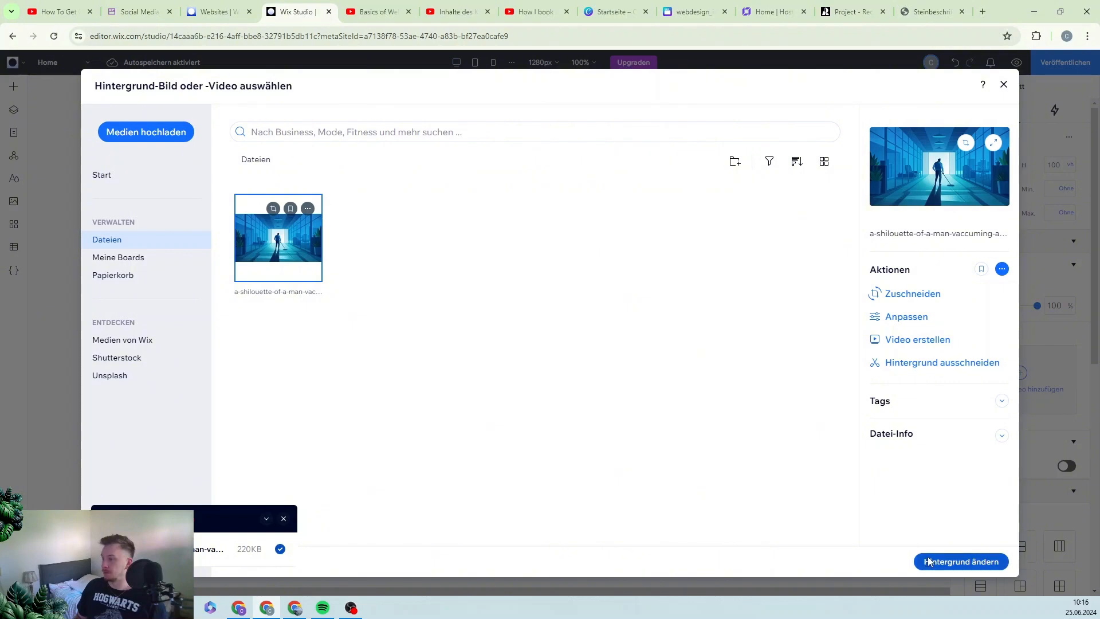
scroll(491, 337, "down", 1)
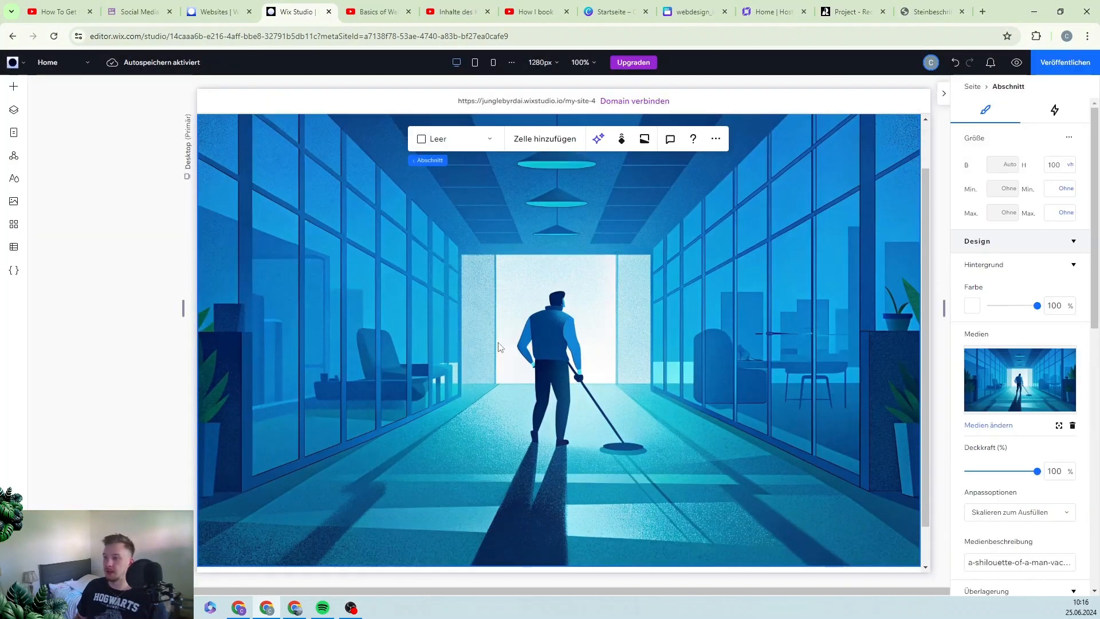
scroll(499, 345, "up", 1)
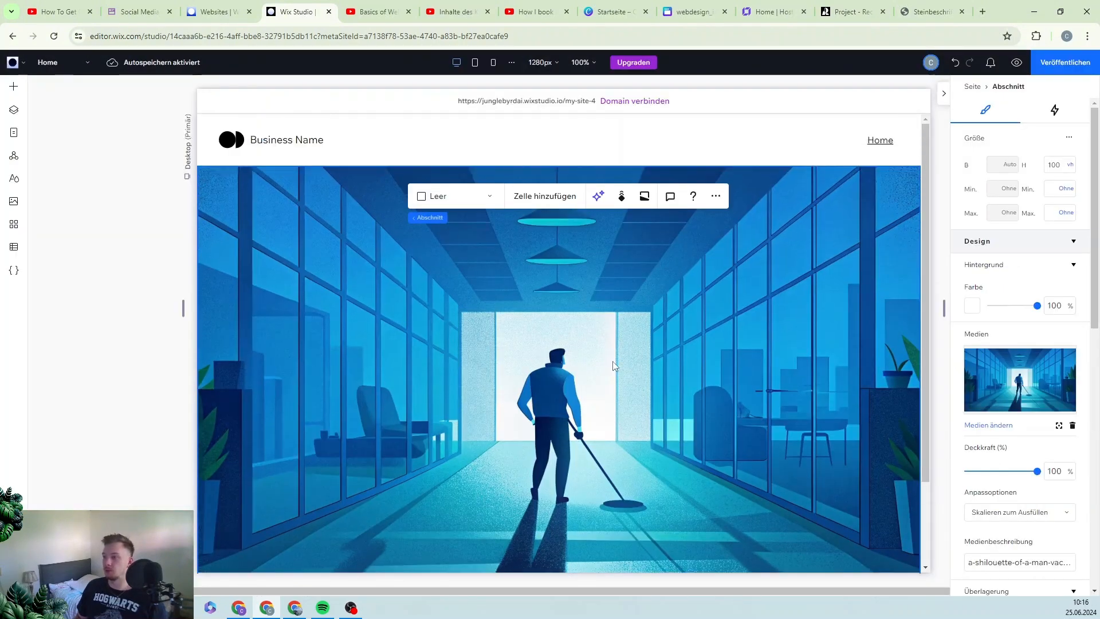
scroll(612, 362, "down", 2)
scroll(926, 445, "up", 2)
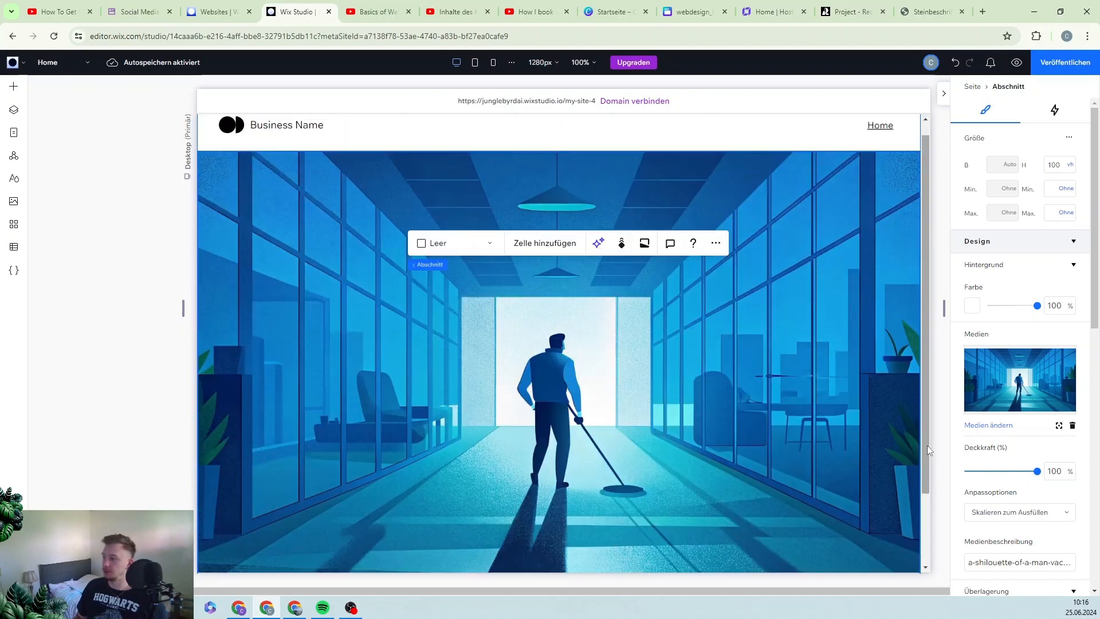
- Set the page header's position type to Gepinnt
left_click(725, 128)
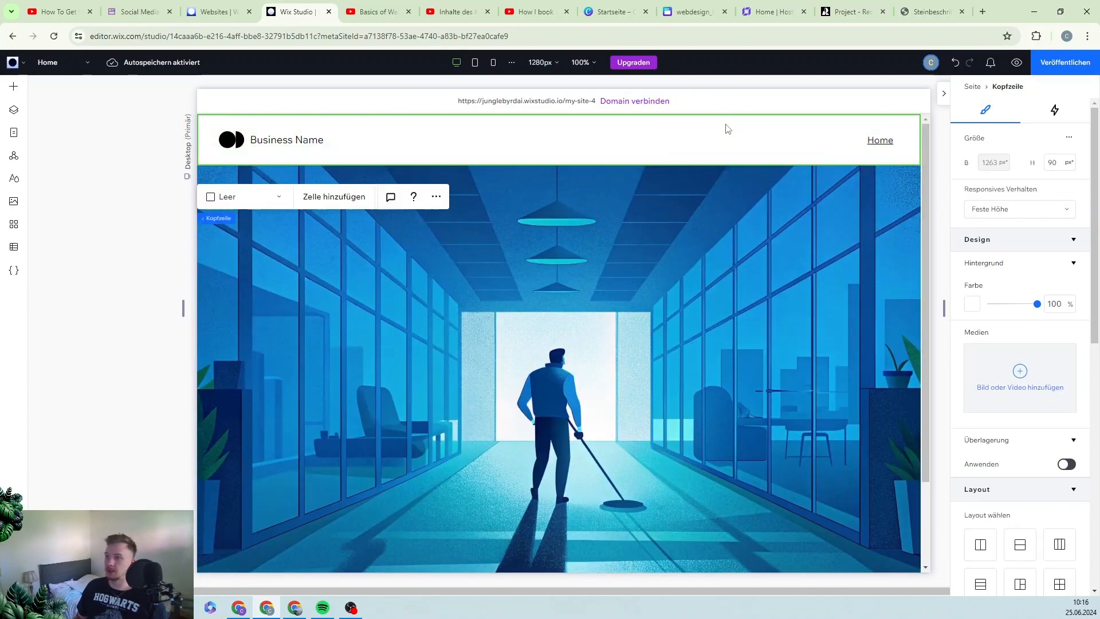
scroll(1025, 250, "down", 3)
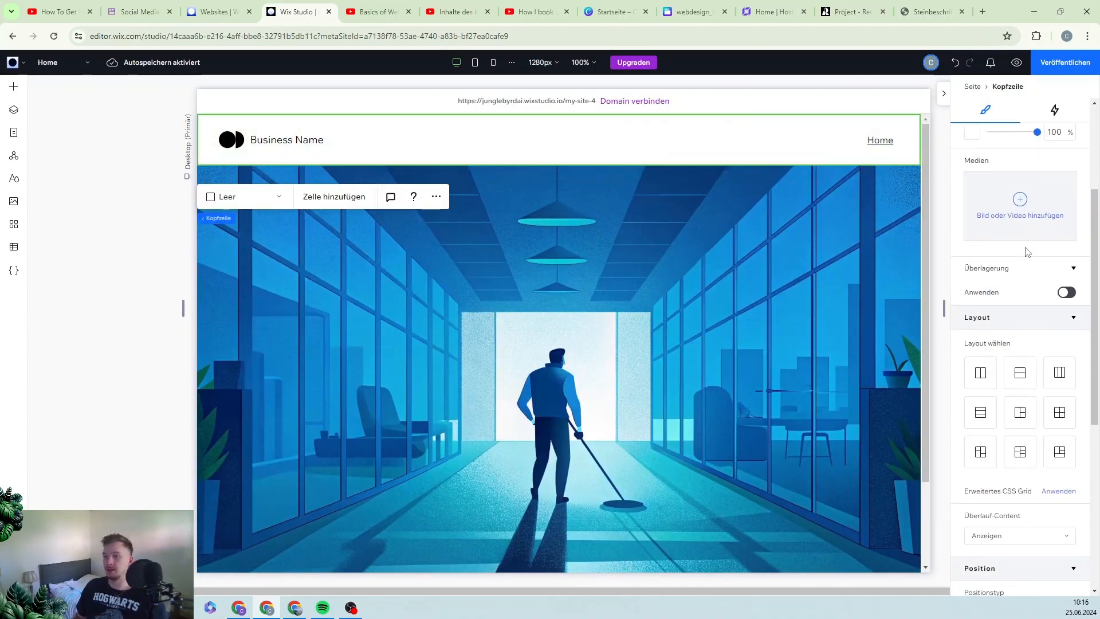
scroll(1026, 252, "down", 3)
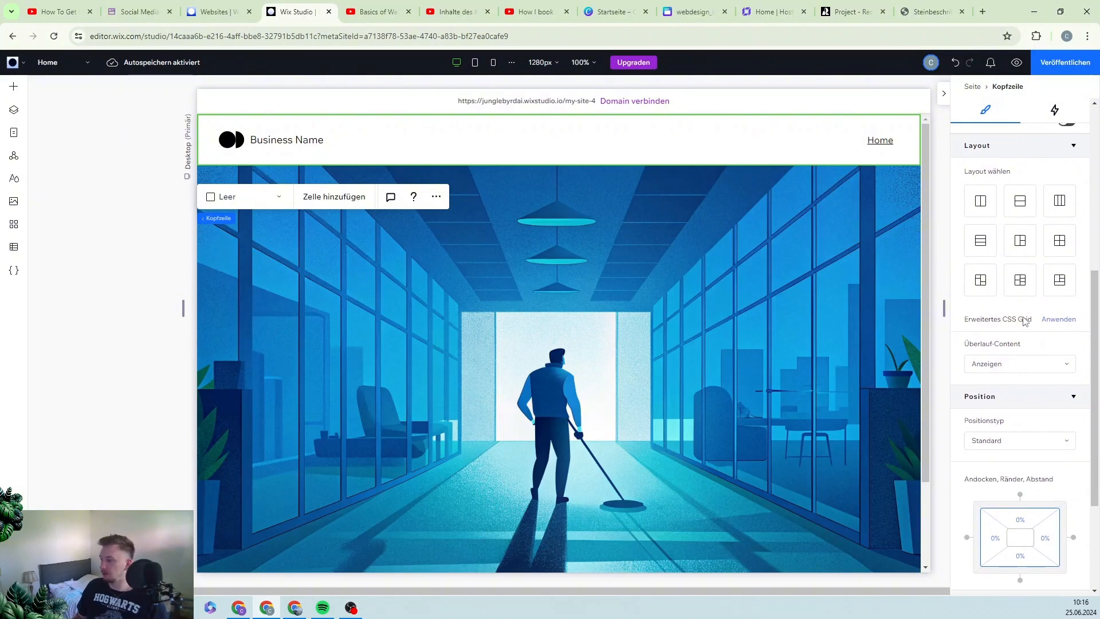
scroll(1023, 326, "down", 2)
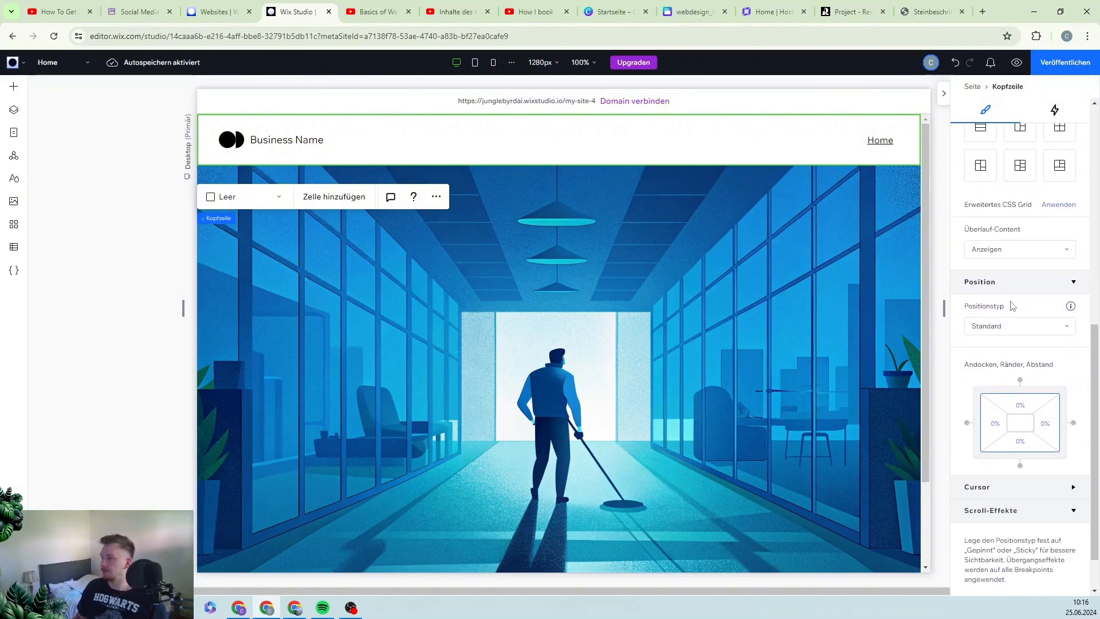
scroll(1007, 324, "down", 1)
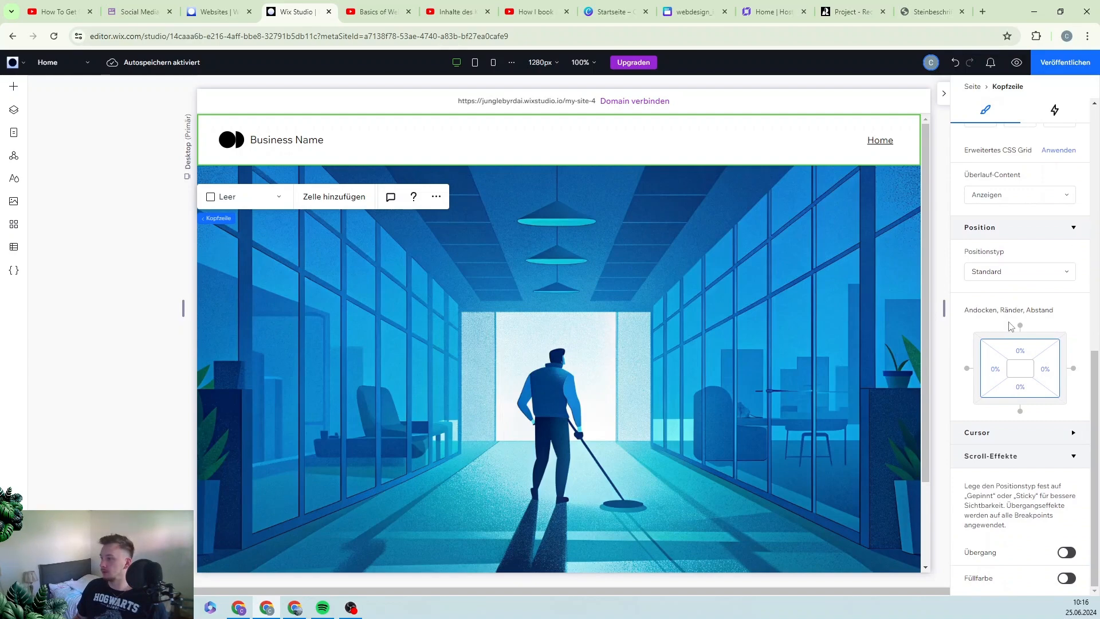
left_click(1006, 275)
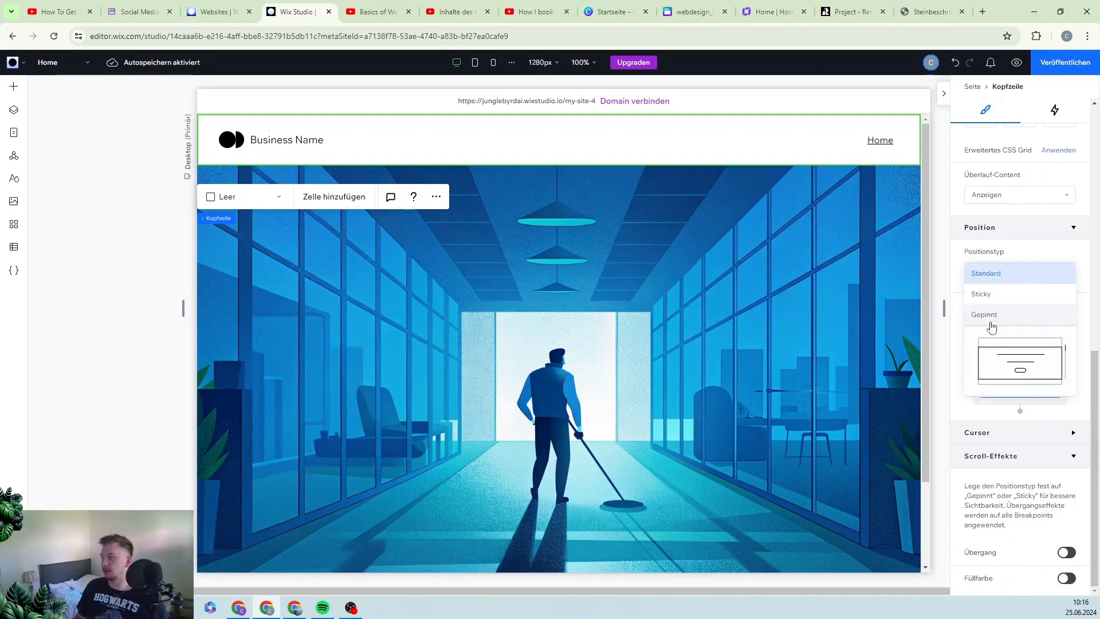
left_click(997, 317)
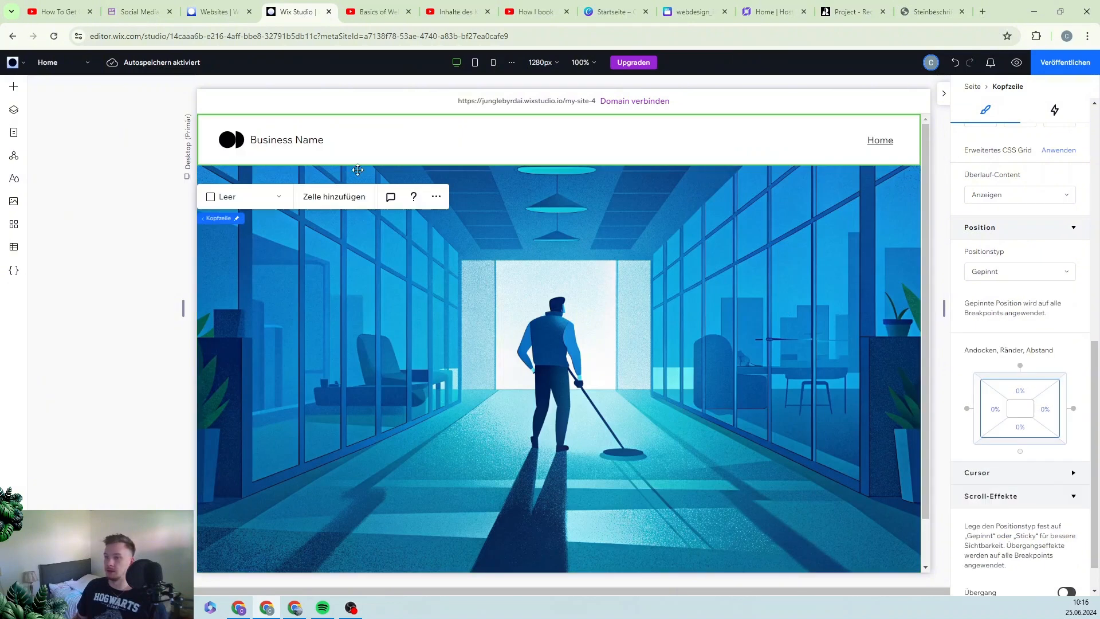
- Make the header's background fully transparent by lowering its colour opacity to 0 %
left_click(759, 137)
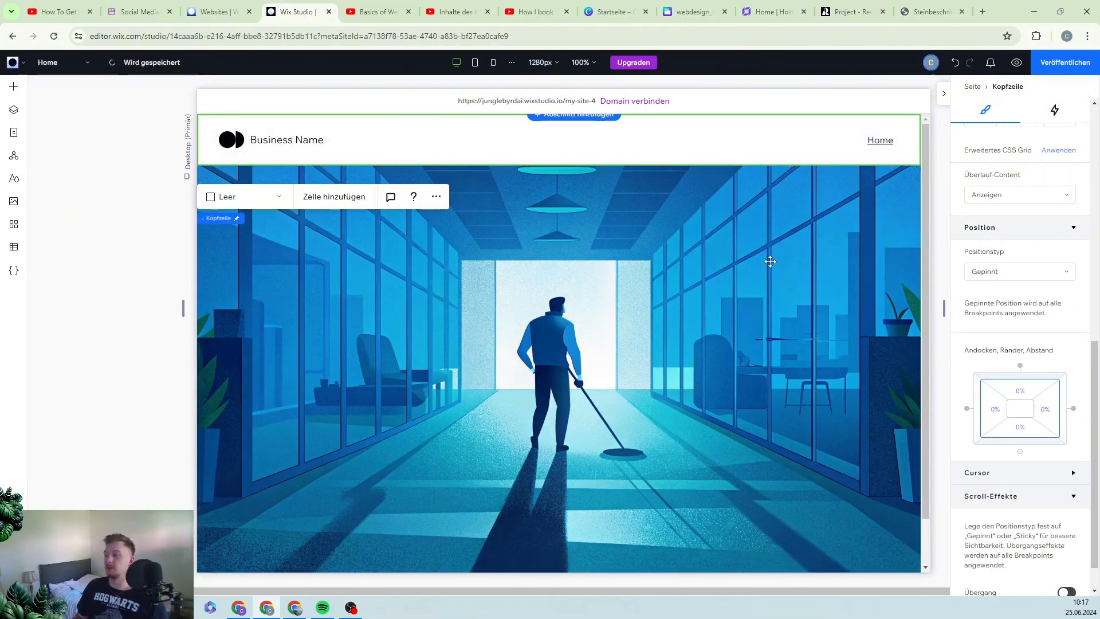
left_click(456, 141)
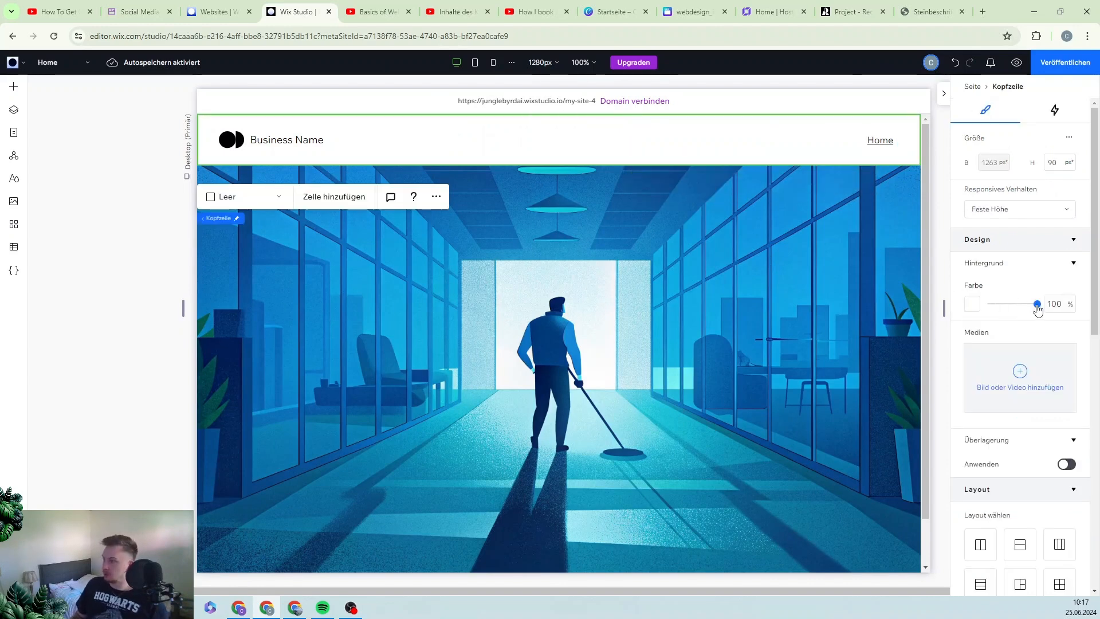
left_click_drag(1037, 304, 969, 305)
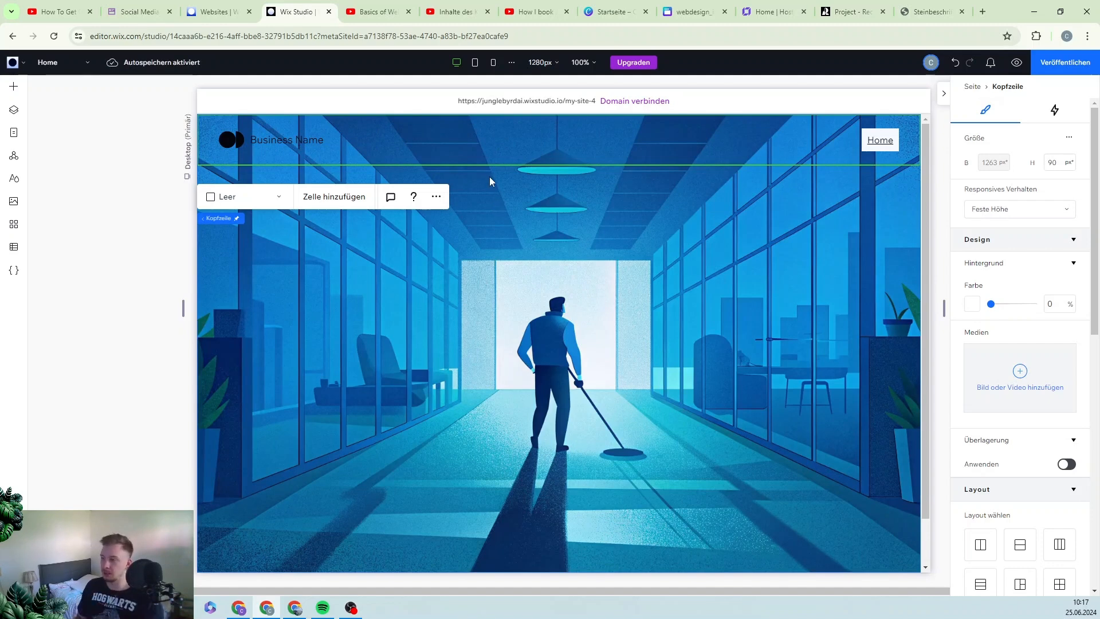
- Add a blank standard page to the site and name it "About us"
left_click(878, 142)
left_click(13, 132)
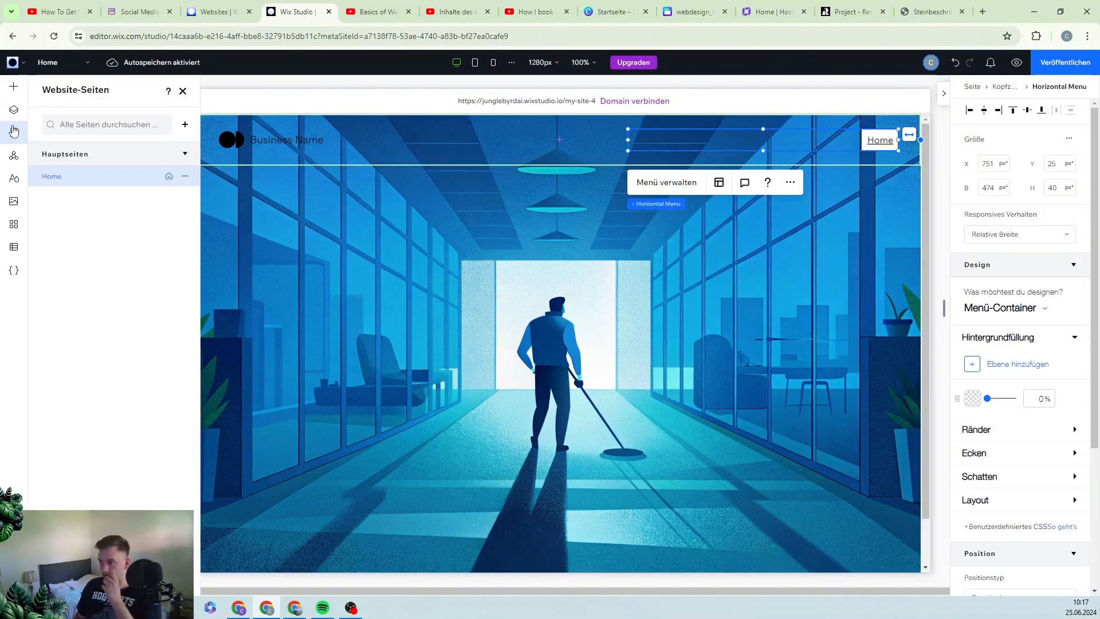
left_click(185, 127)
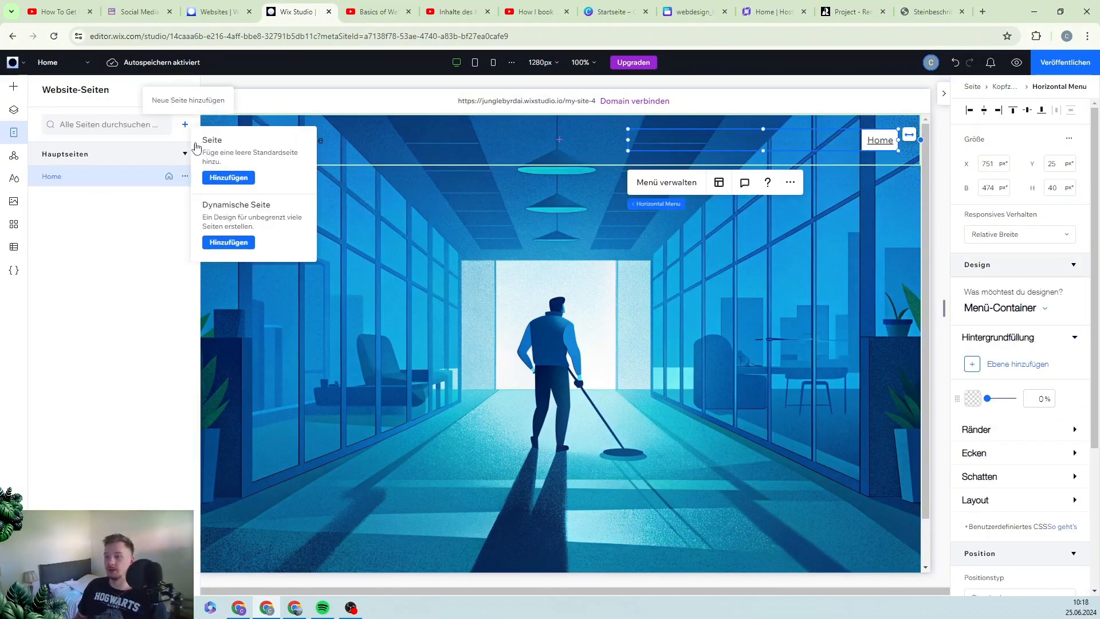
left_click(229, 178)
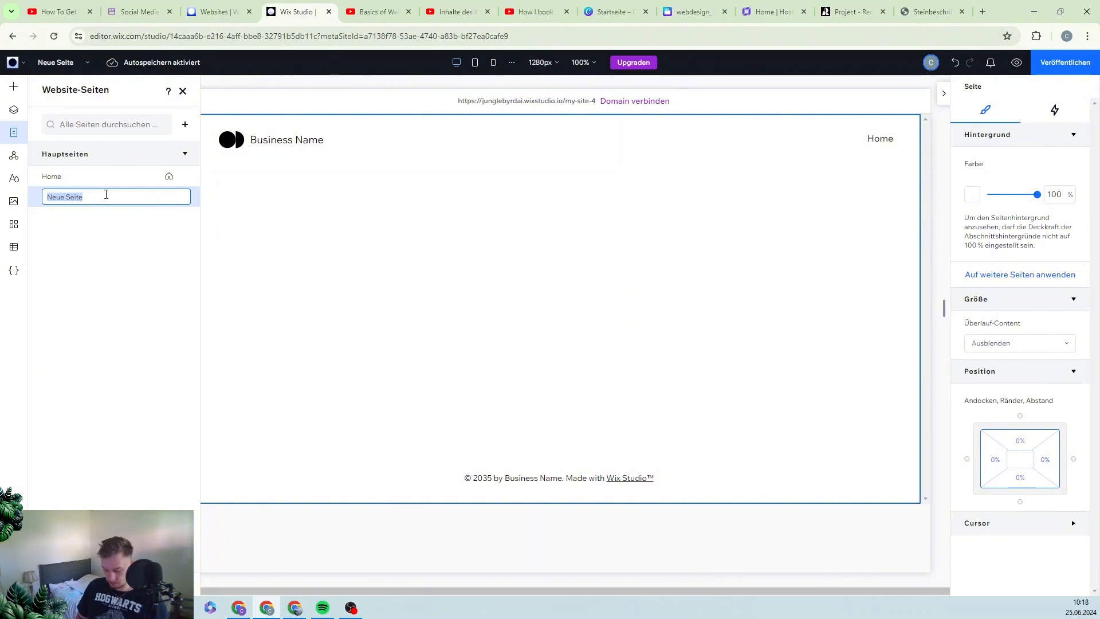
type("About us")
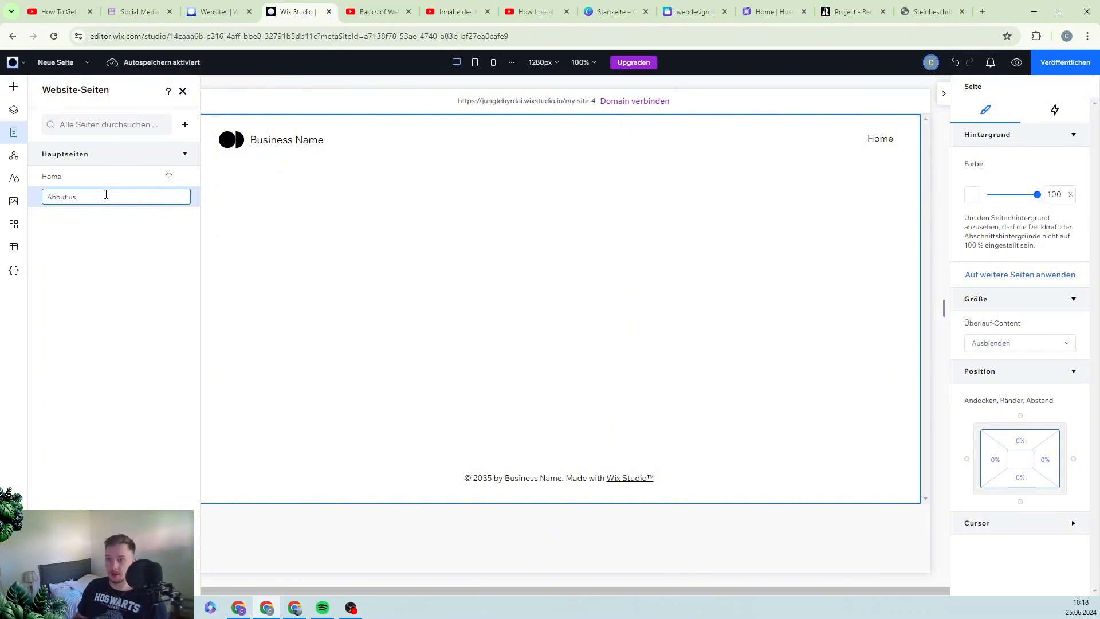
left_click(140, 271)
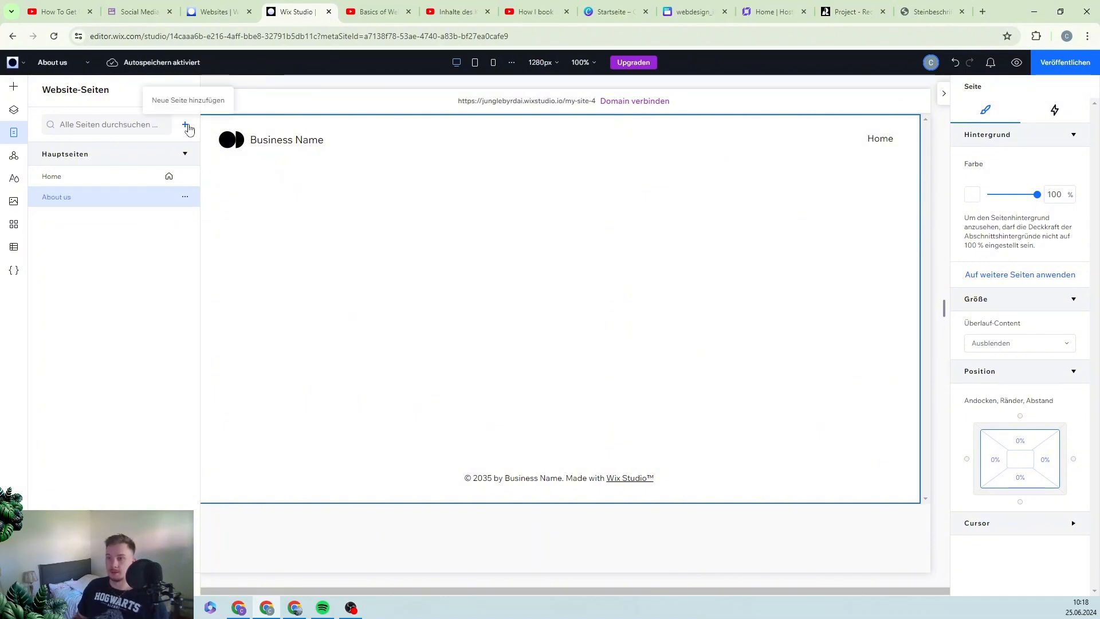
- Add another blank standard page and name it "Services"
left_click(187, 125)
left_click(232, 179)
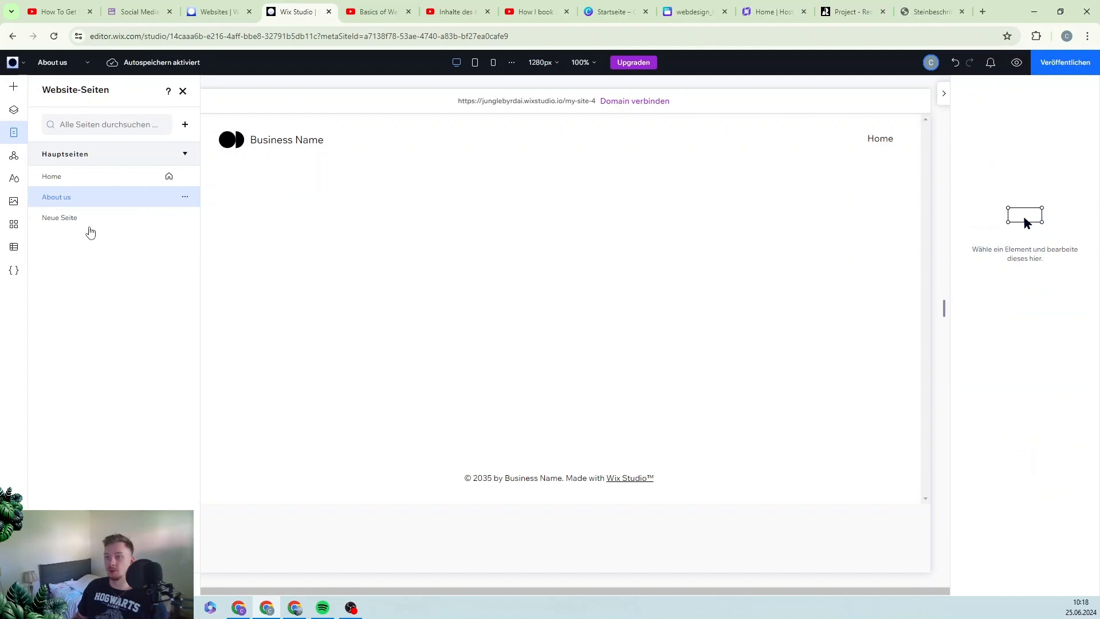
double_click(92, 220)
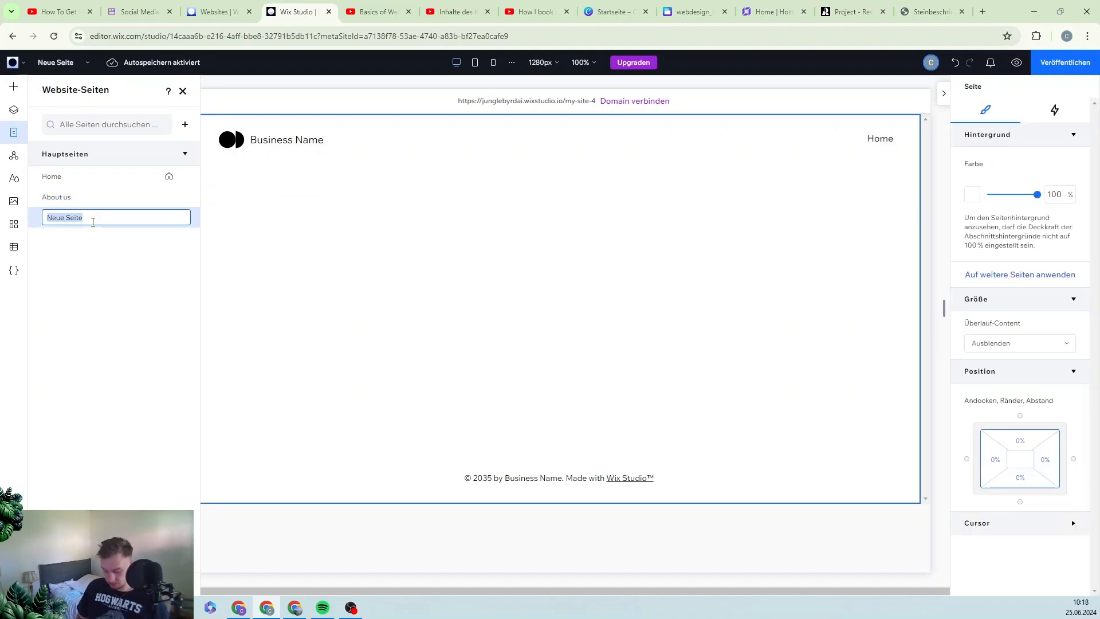
type("Serv")
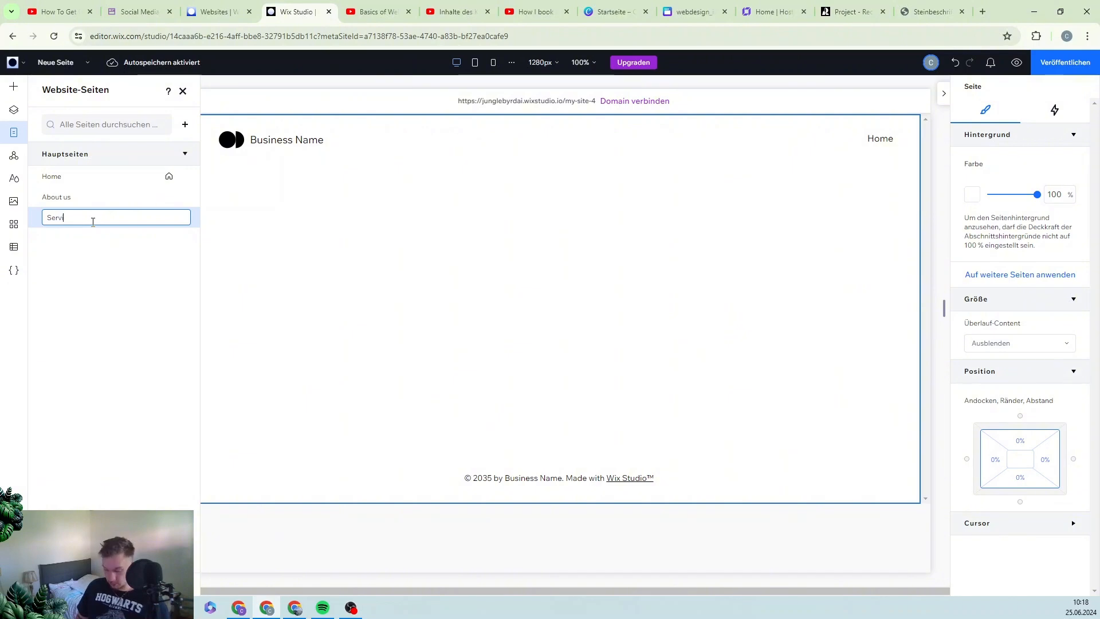
type("ices")
key("Return")
- Add a further blank standard page named "Contact"
left_click(185, 124)
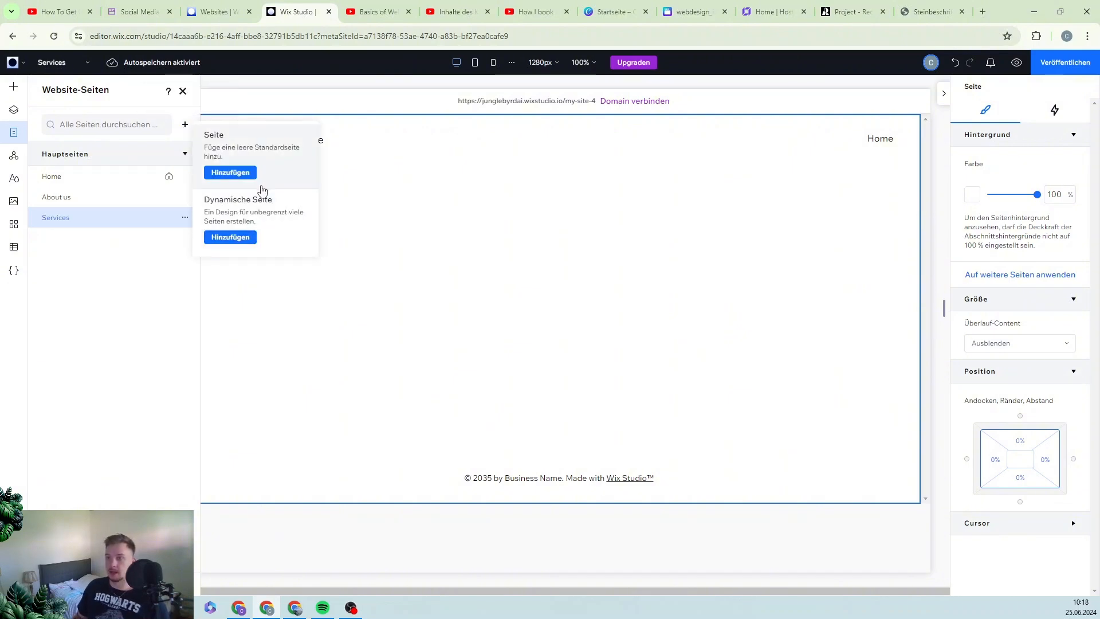
left_click(230, 172)
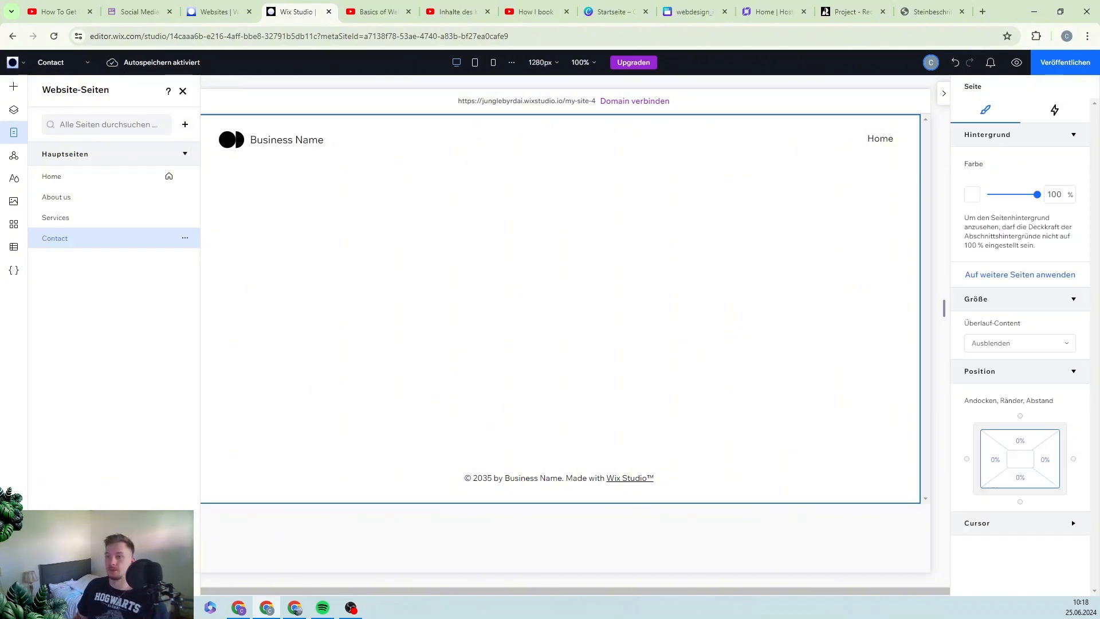
- On the Home page, add About us, Services and Contact to the header's navigation menu and remove Home from it
left_click(14, 110)
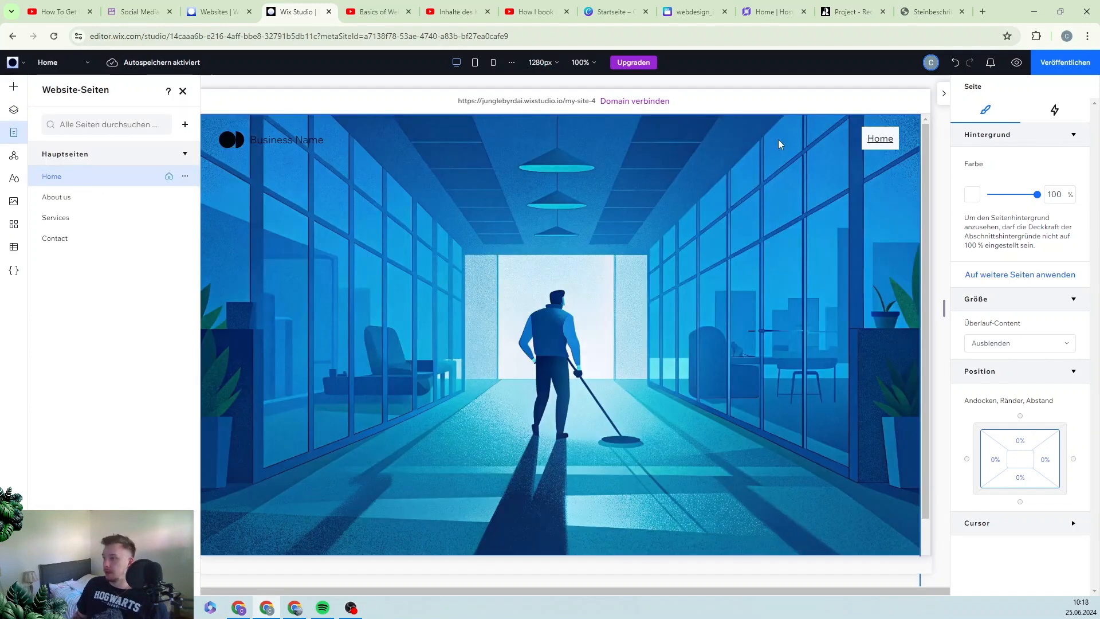
left_click(778, 135)
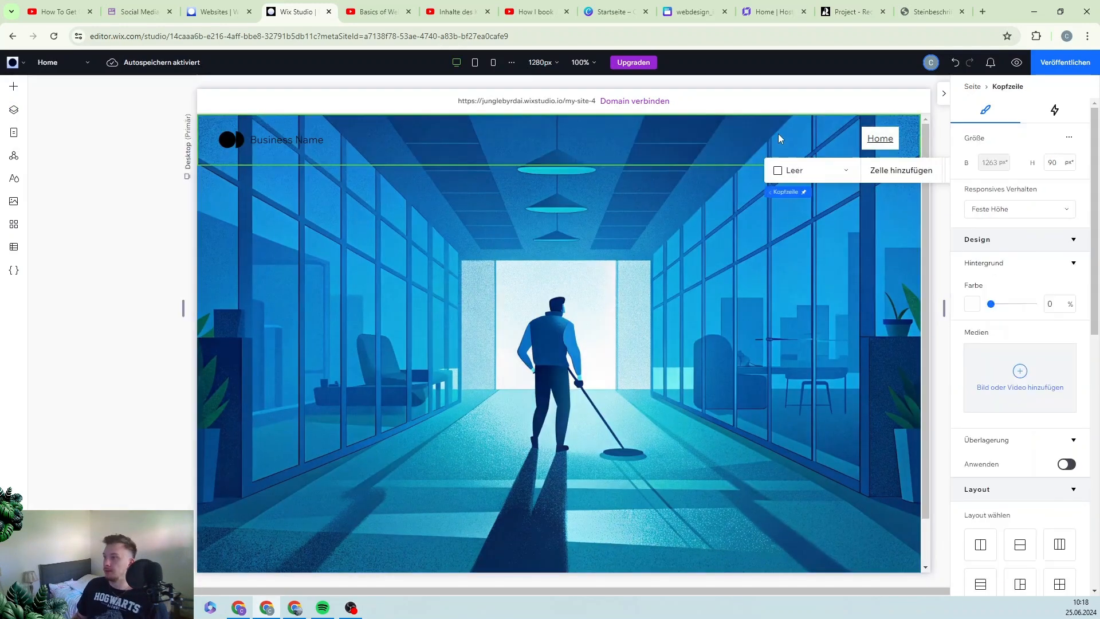
left_click(762, 138)
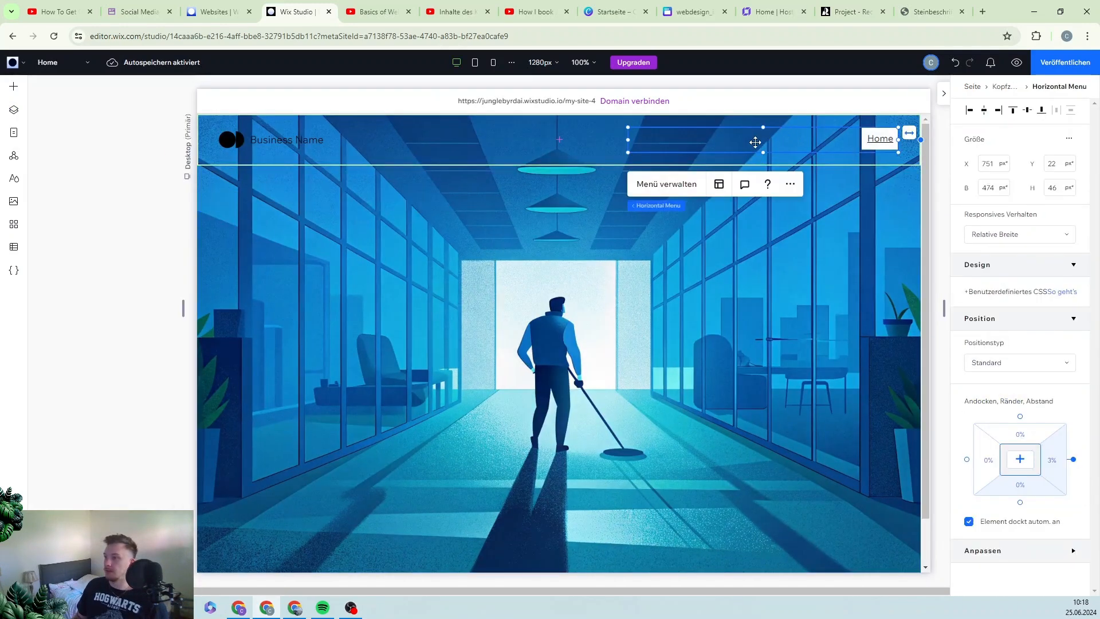
left_click(985, 280)
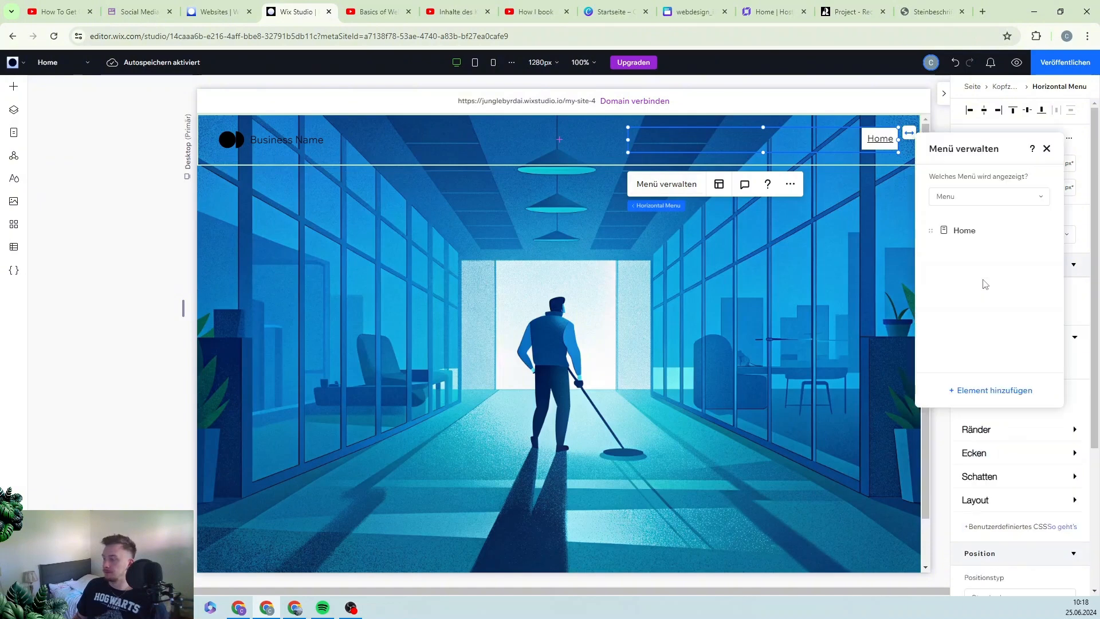
left_click(986, 390)
left_click(1021, 395)
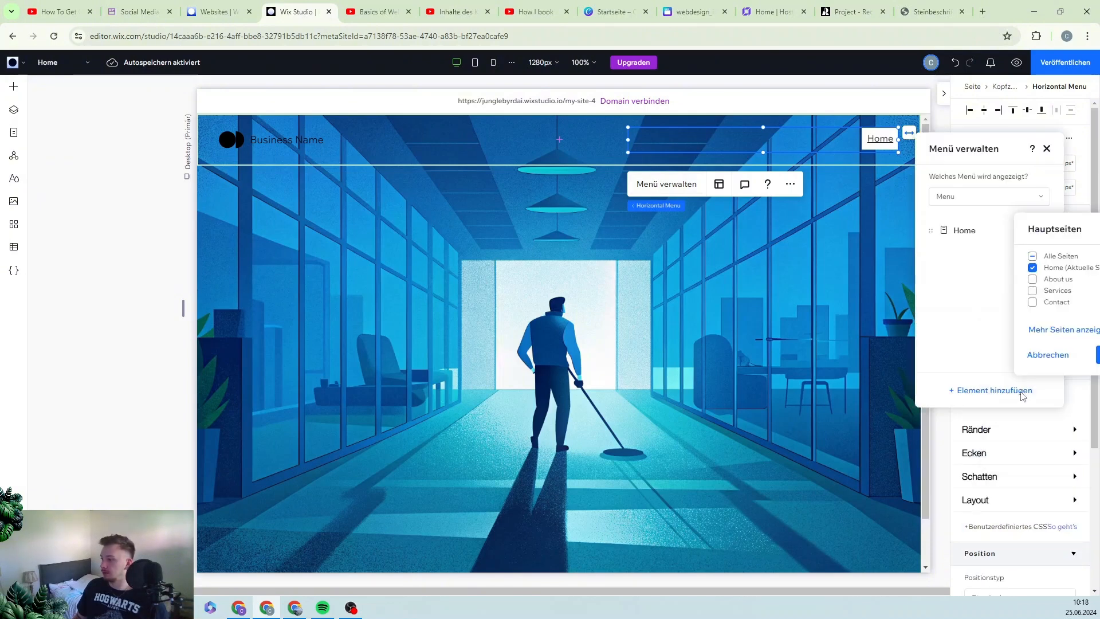
left_click(1032, 279)
left_click(1032, 290)
left_click(1033, 302)
left_click(1036, 268)
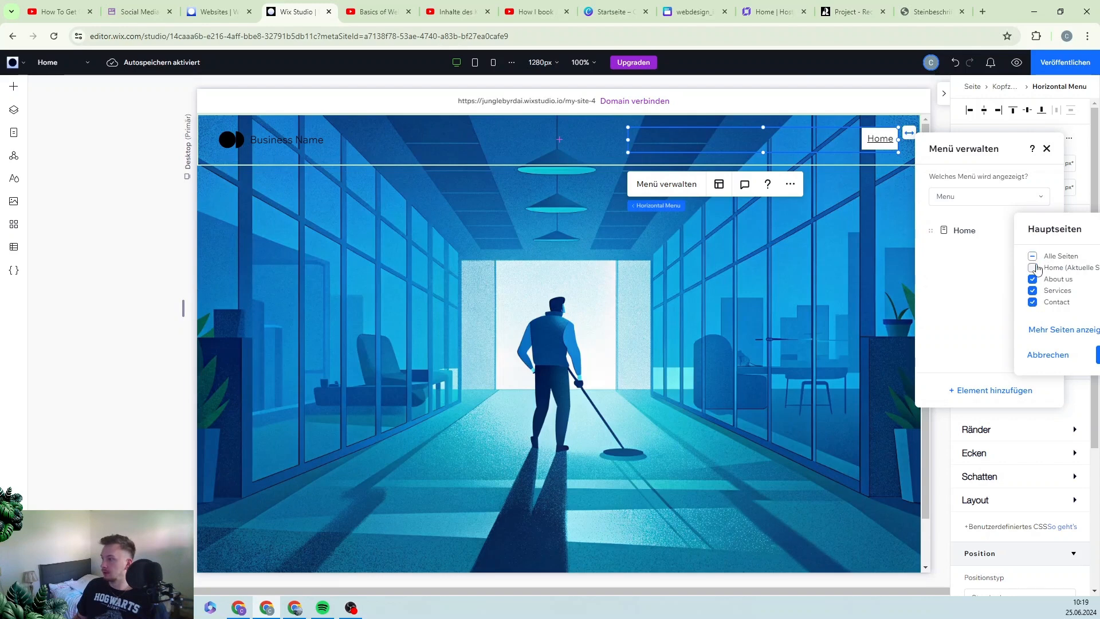
left_click(1097, 357)
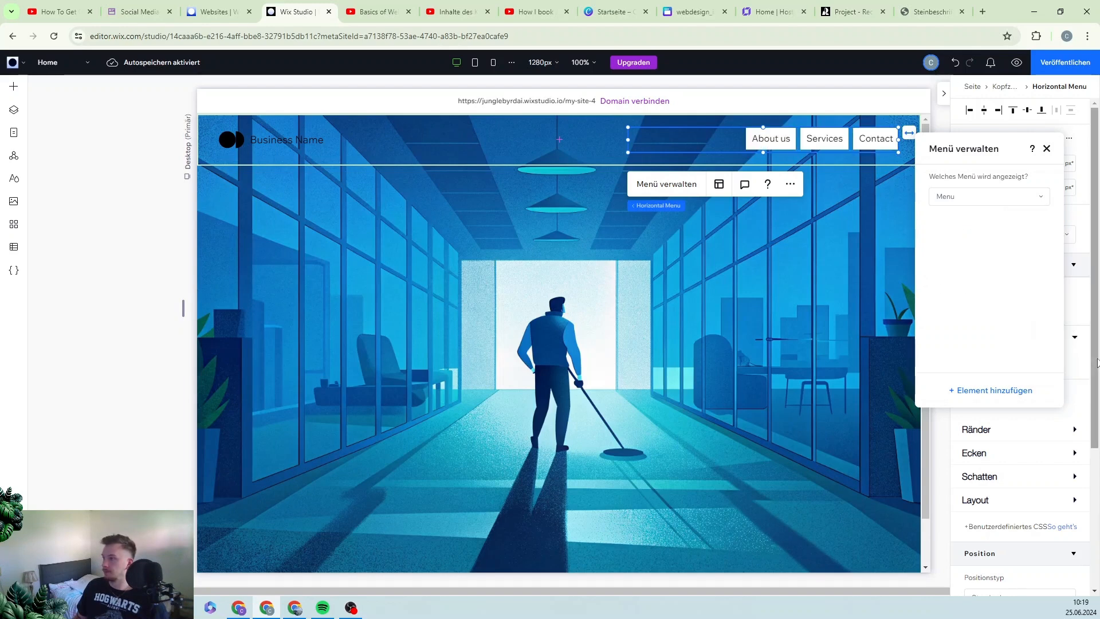
left_click(1046, 150)
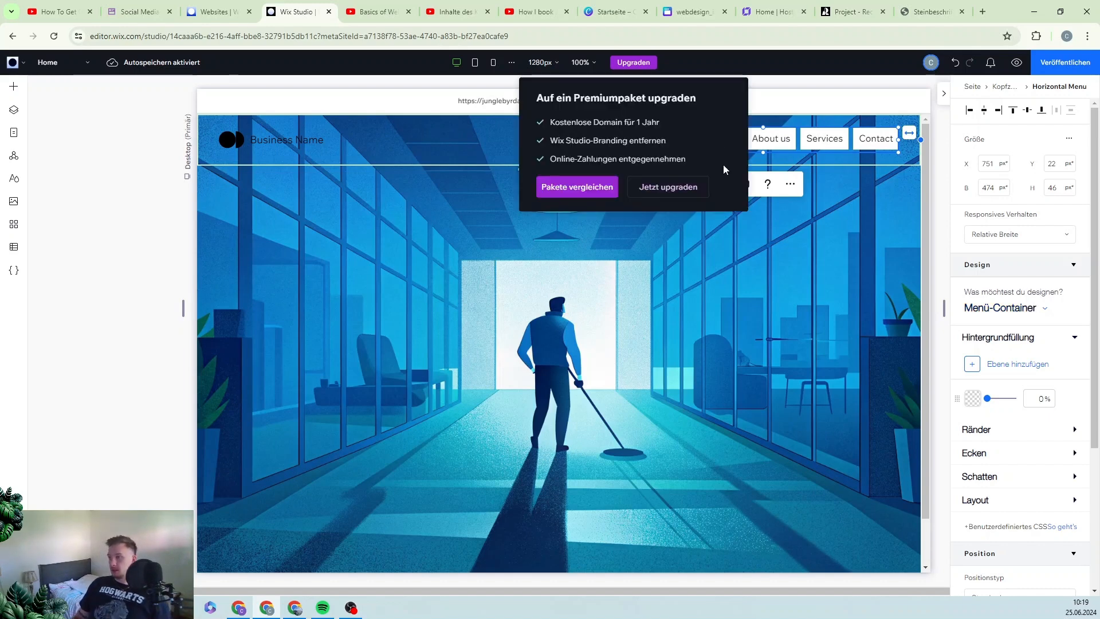
- Make the navigation menu items' white background fill fully transparent by lowering its opacity to 0 %
left_click(1008, 308)
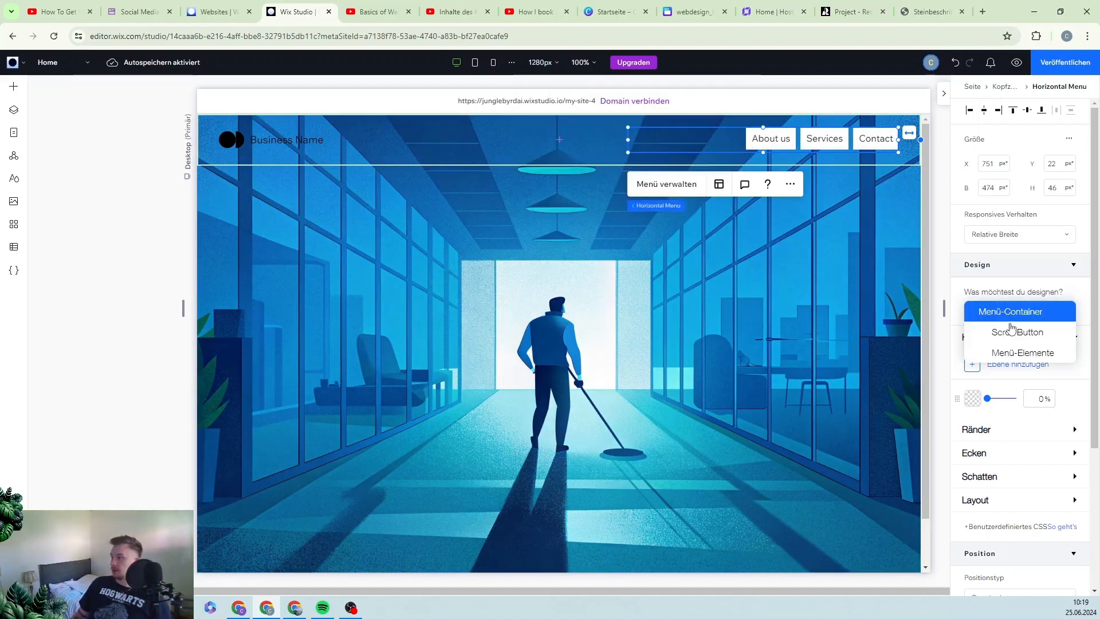
left_click(1018, 353)
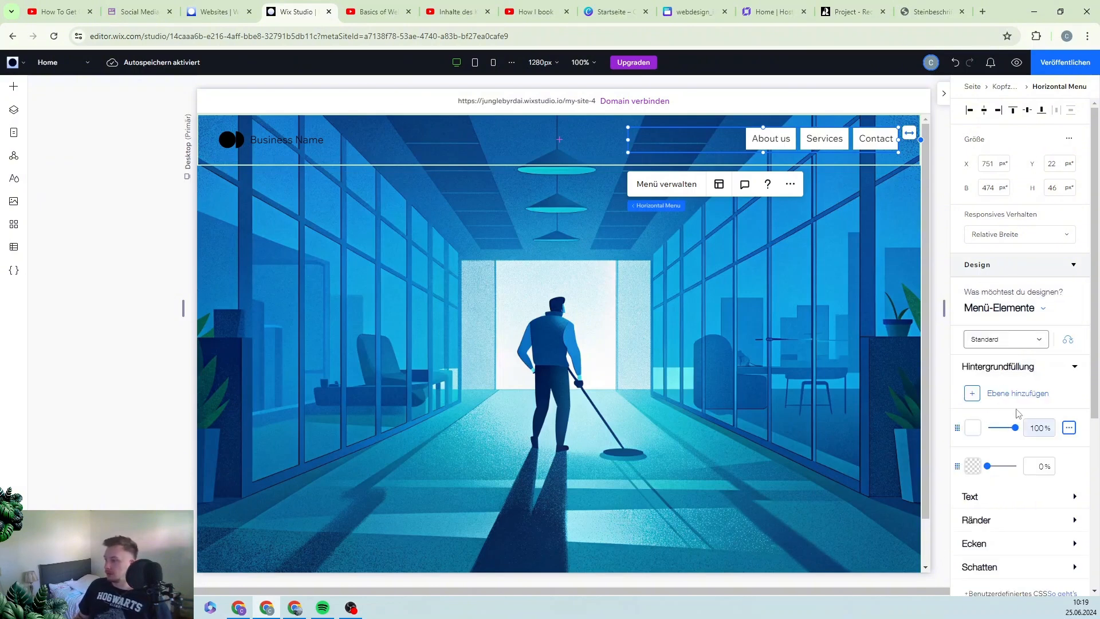
left_click(1075, 367)
left_click(1076, 368)
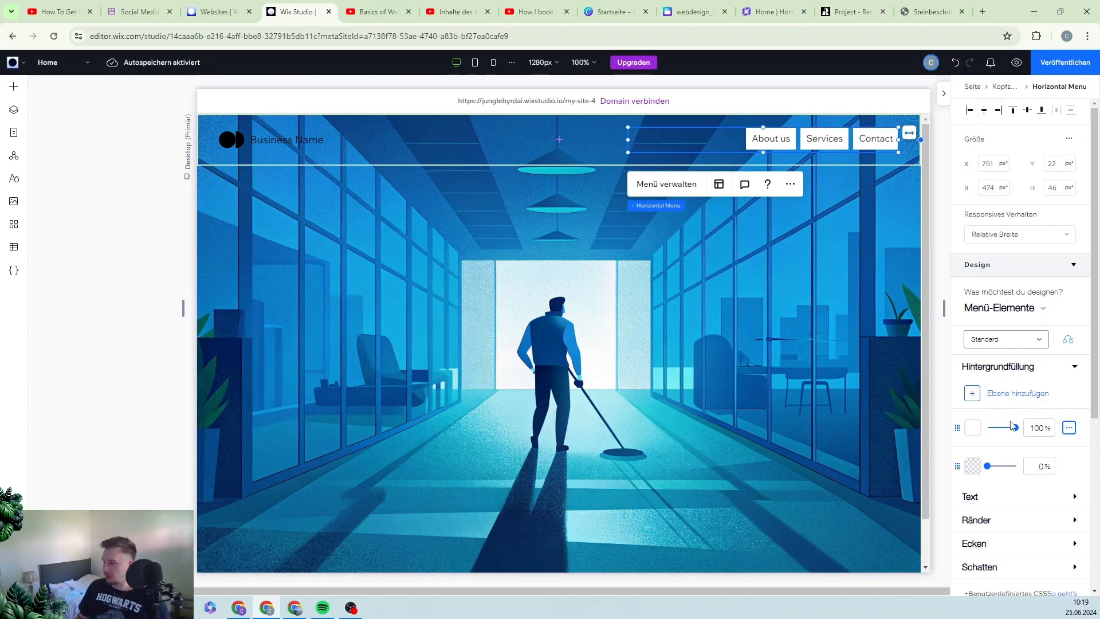
left_click_drag(1016, 427, 953, 423)
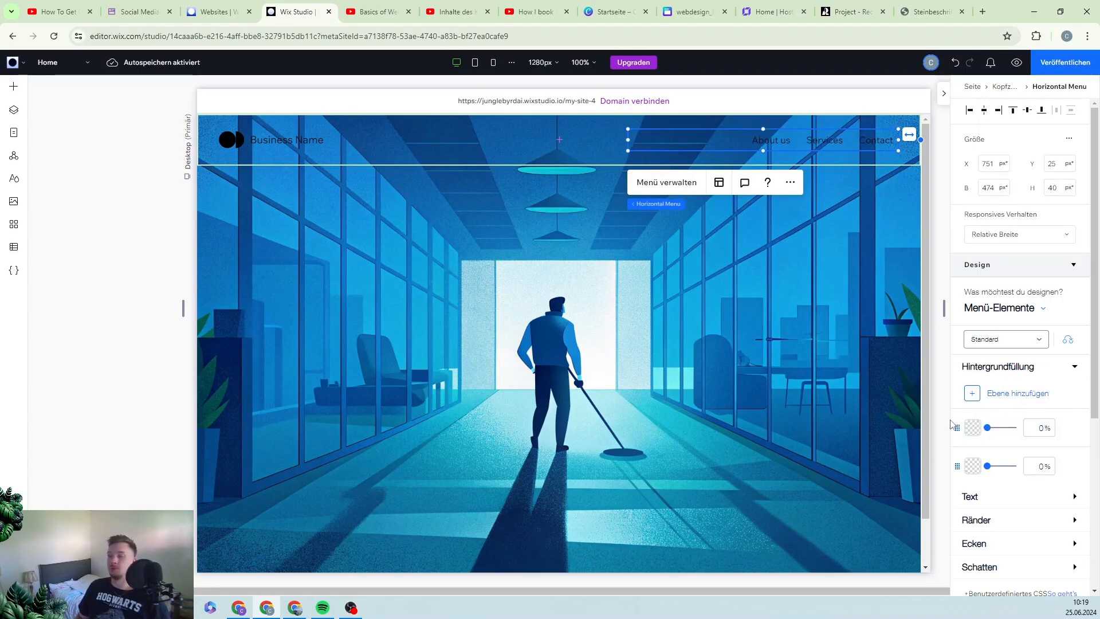
- Set the text colour of the navigation menu items to white (#FFFFFF)
scroll(1041, 423, "down", 1)
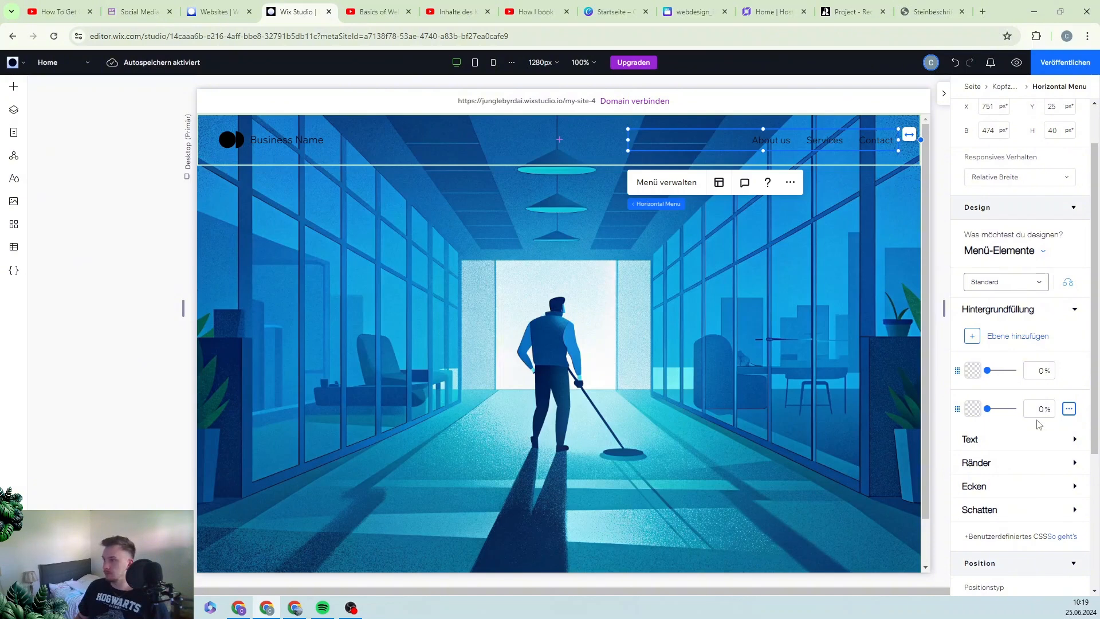
left_click(1074, 440)
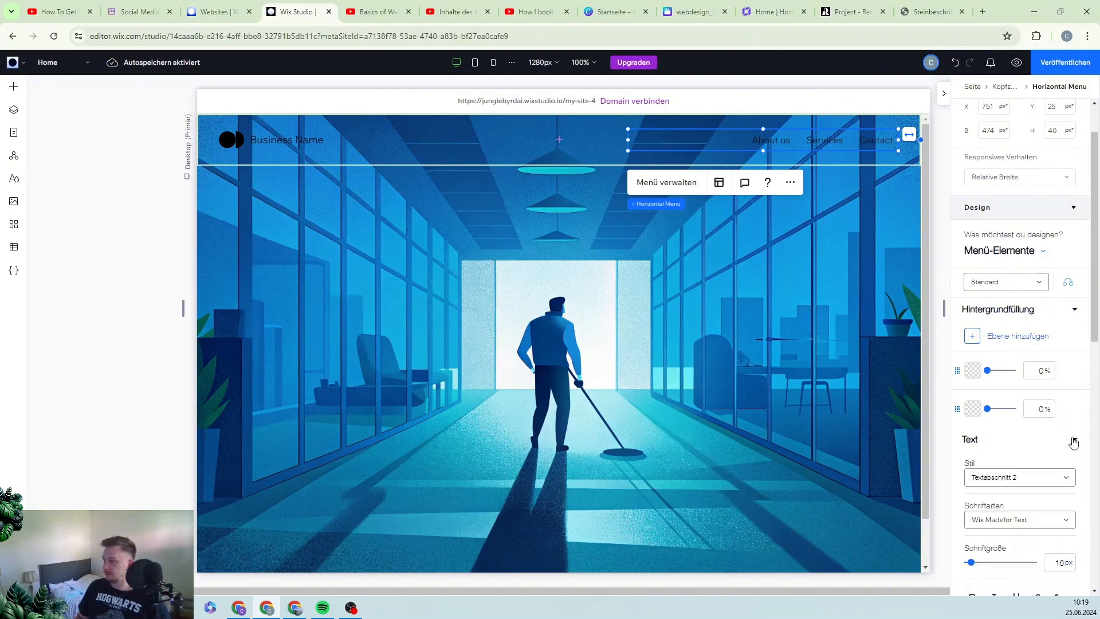
scroll(1057, 445, "down", 1)
scroll(996, 519, "down", 1)
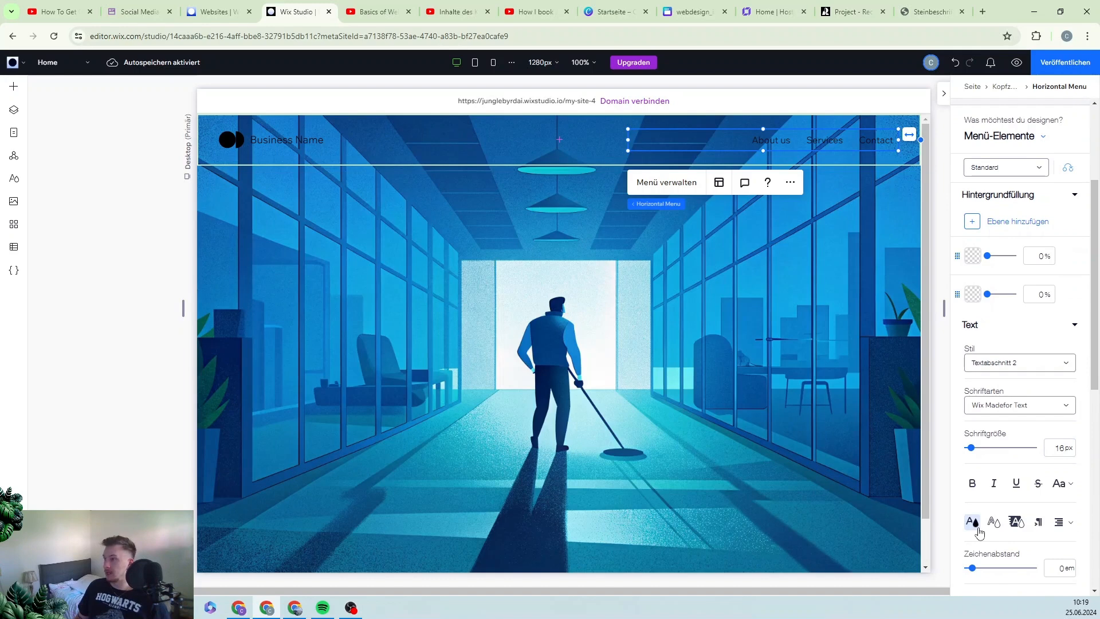
left_click(978, 530)
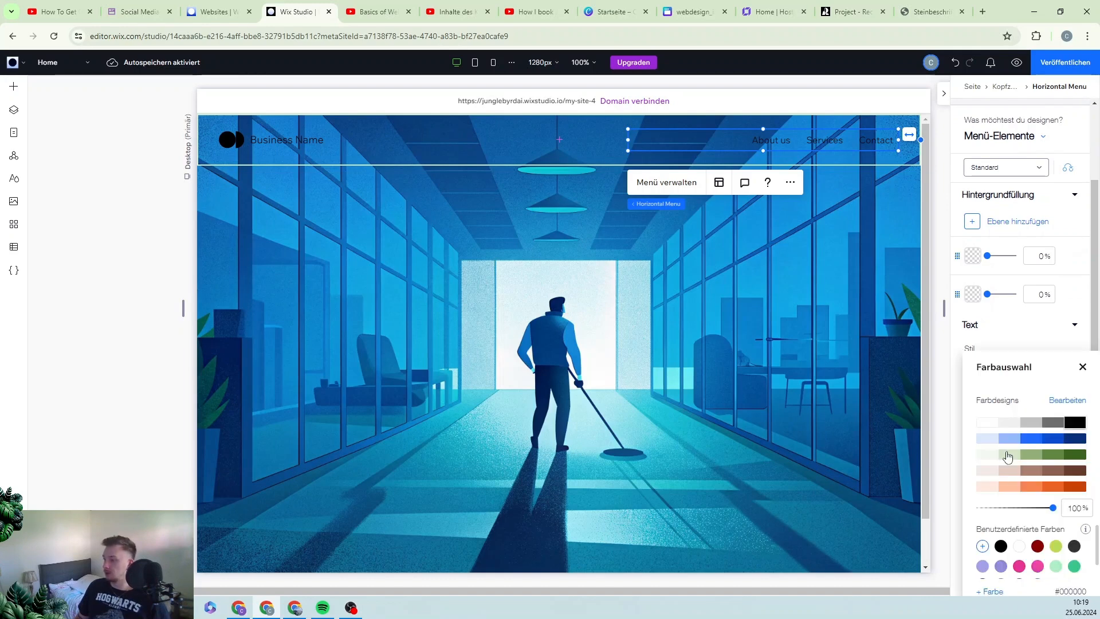
left_click(992, 424)
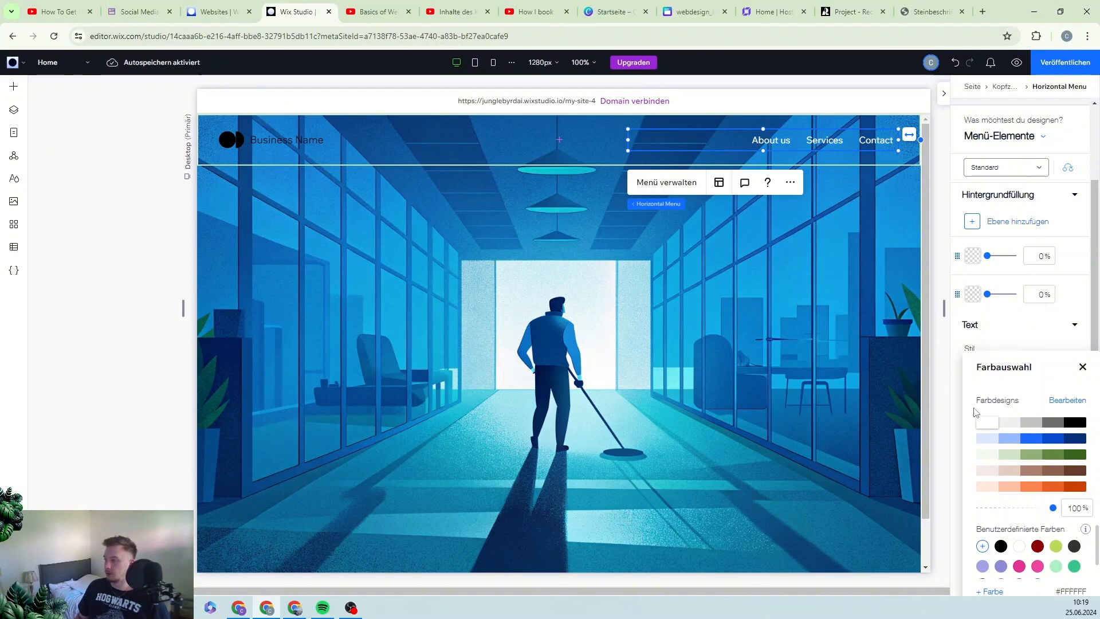
left_click(962, 389)
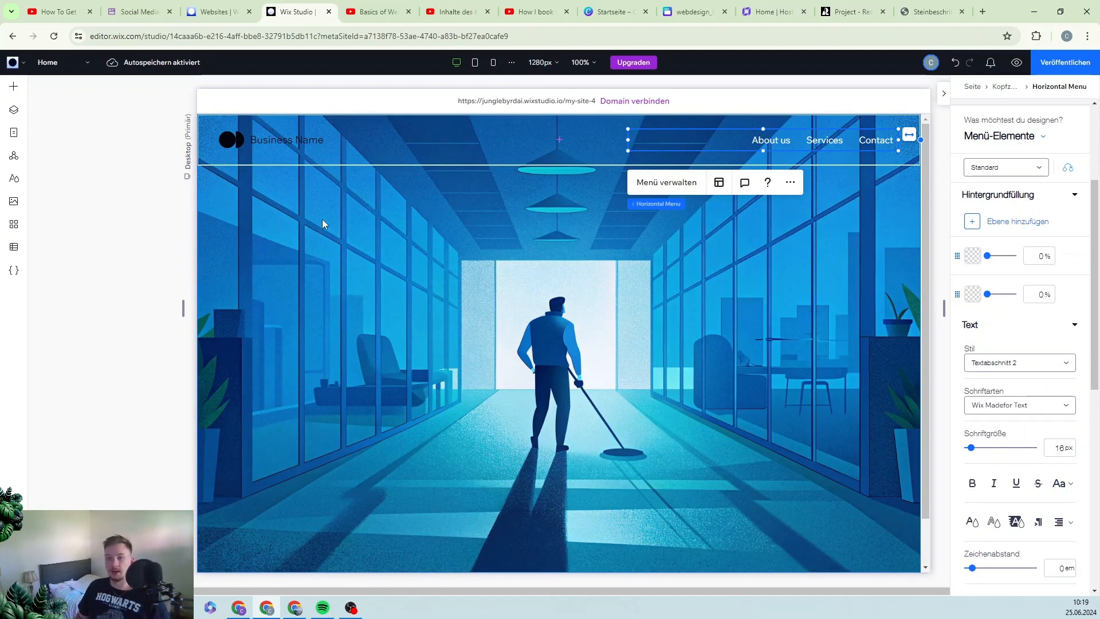
- Add a Heading 1 text over the hero image at about X 208, Y 158 px and set its font to Wix Madefor Text
left_click(17, 91)
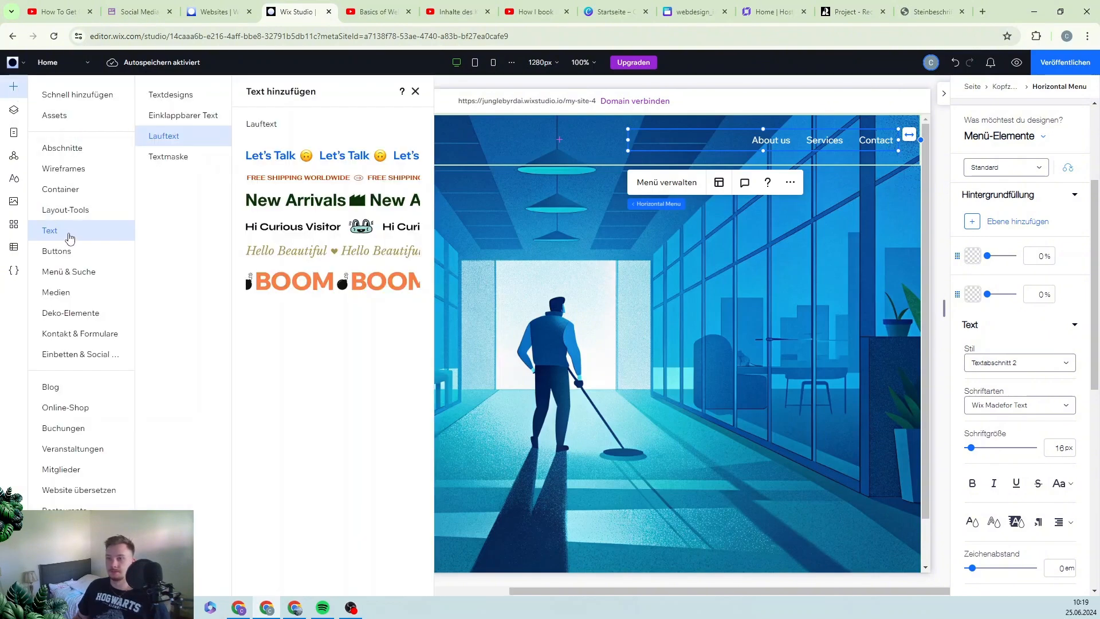
left_click(180, 98)
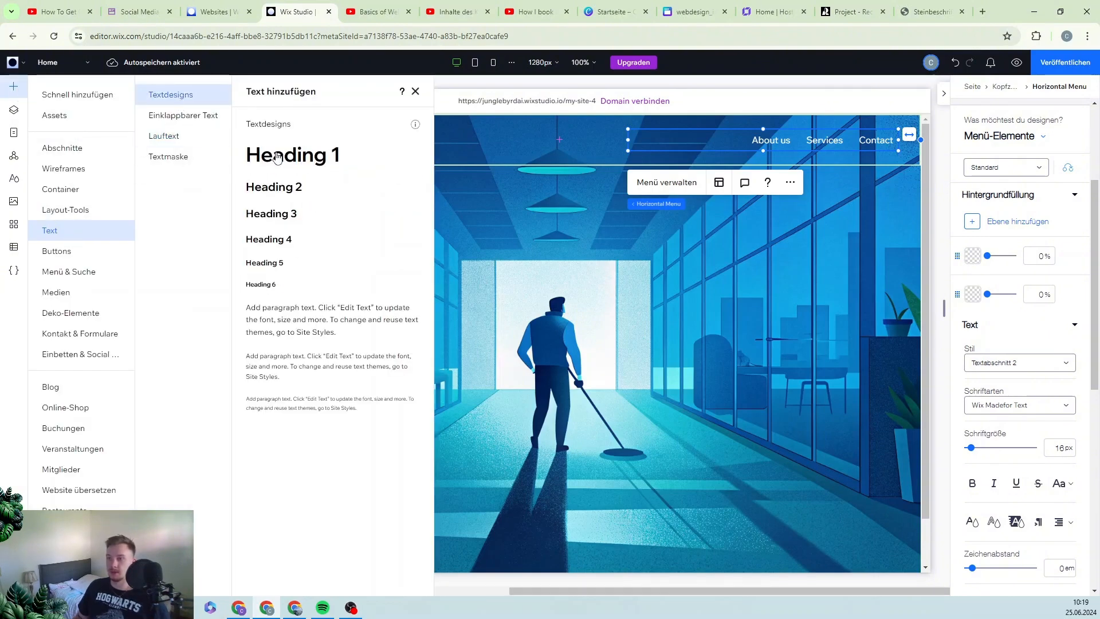
left_click_drag(278, 156, 488, 216)
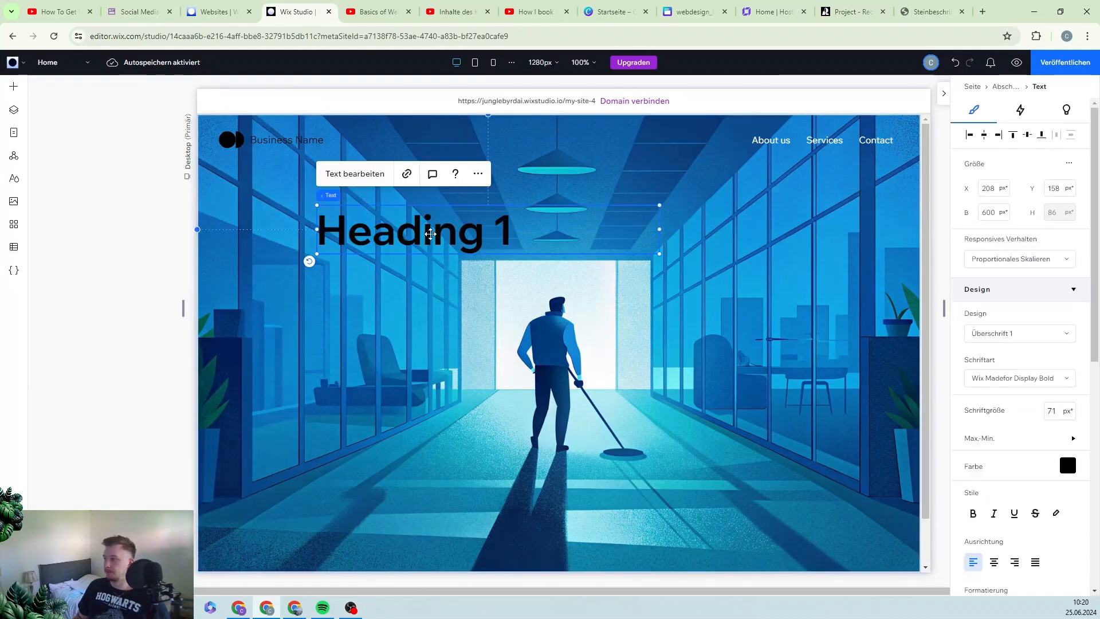
left_click(979, 377)
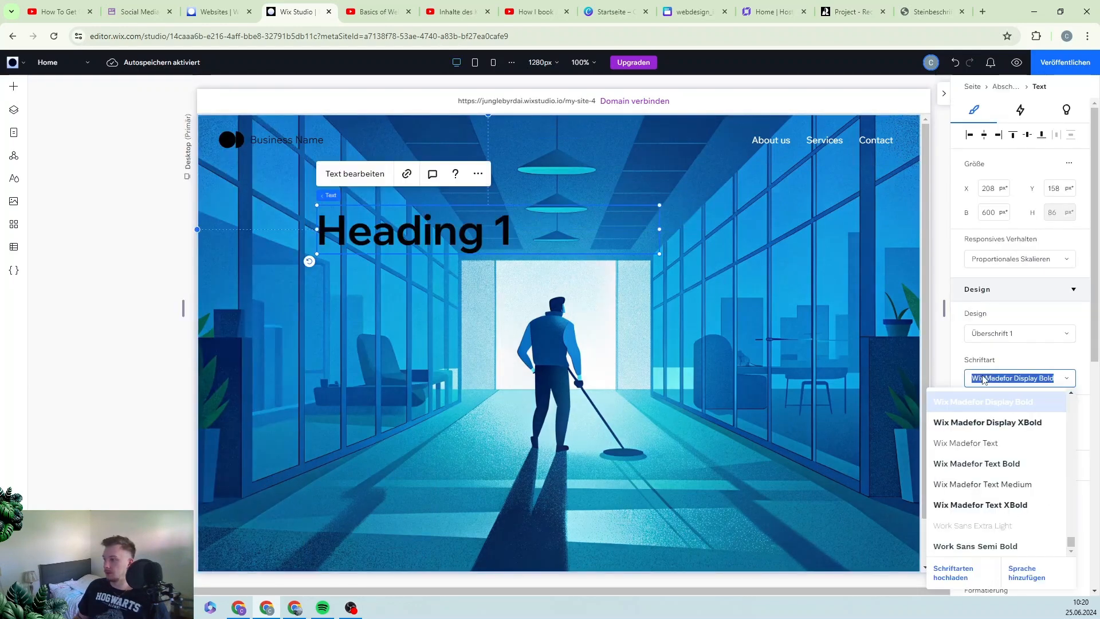
left_click(984, 442)
left_click(985, 443)
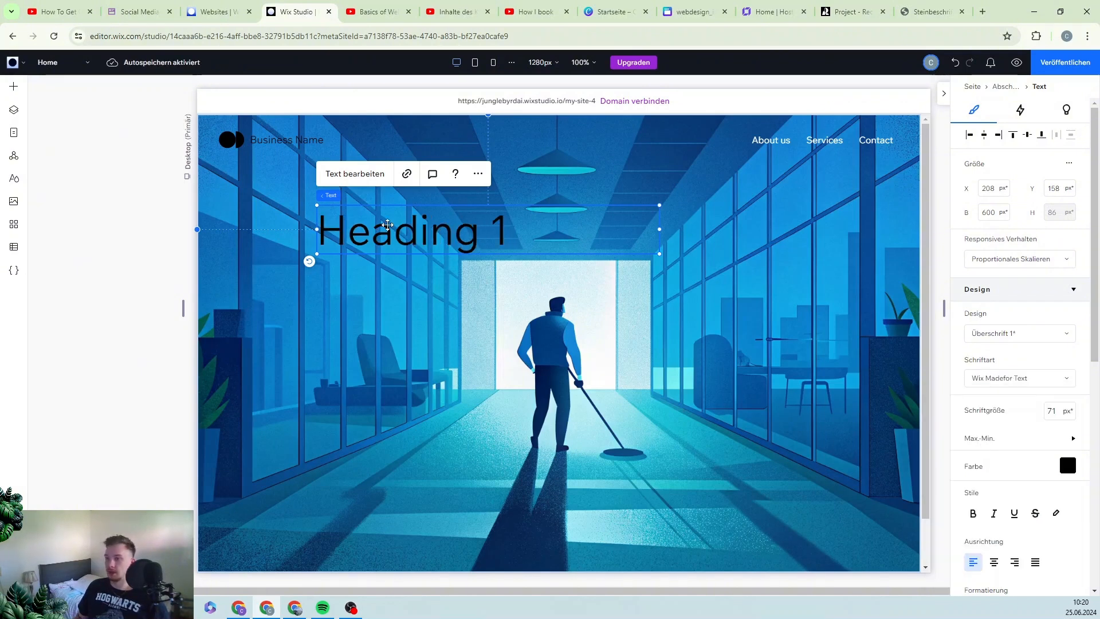
- Replace the heading's placeholder text with "Cleaning Dream"
double_click(420, 231)
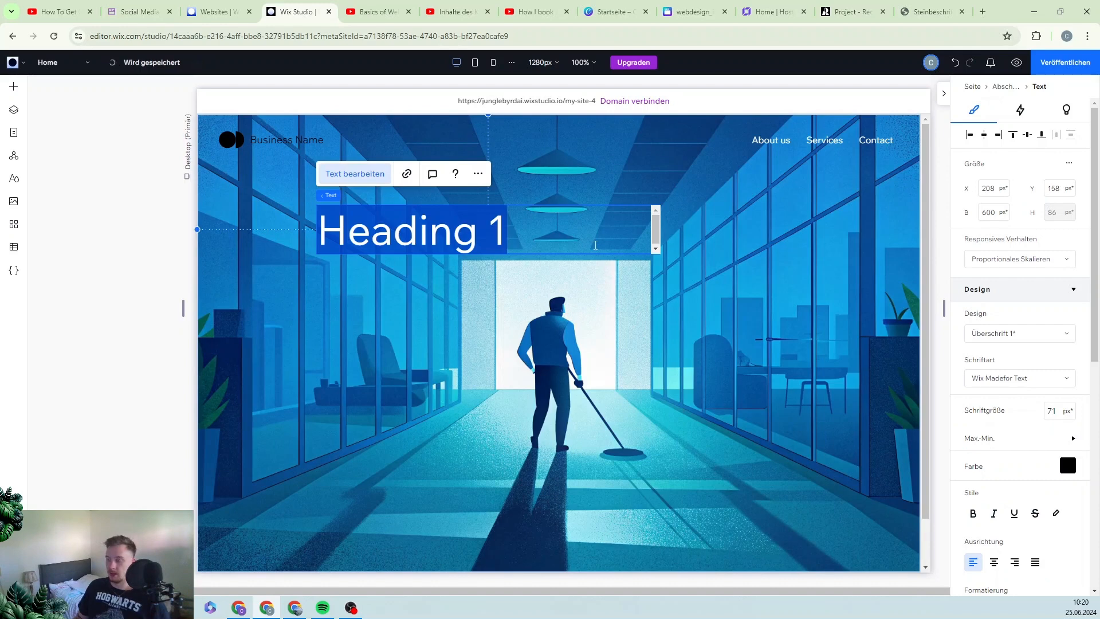
type("leaning")
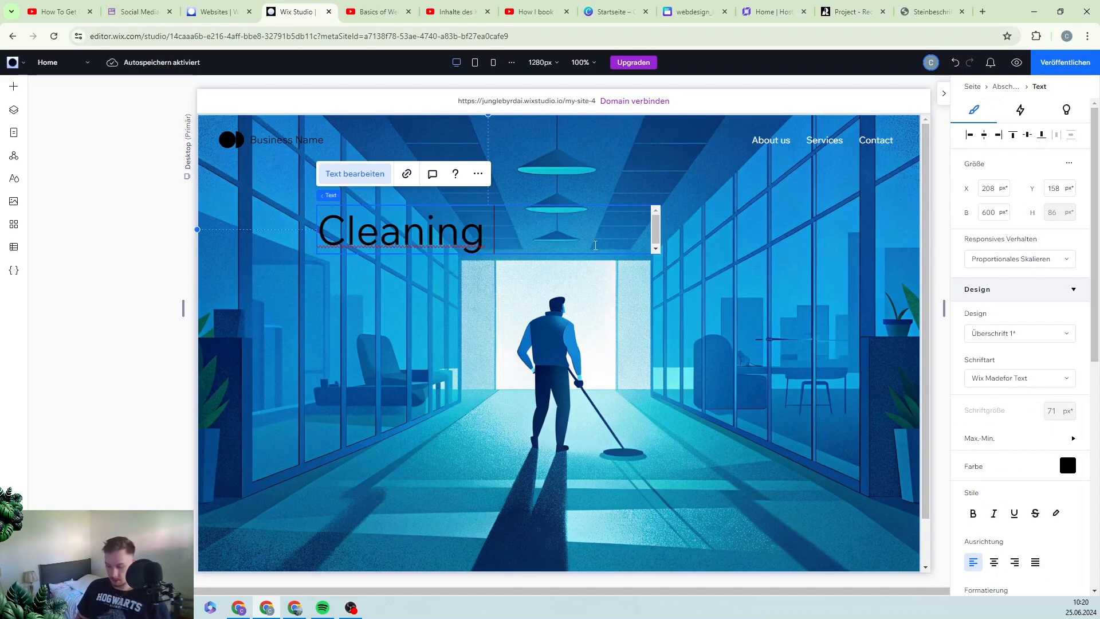
type(" Dream")
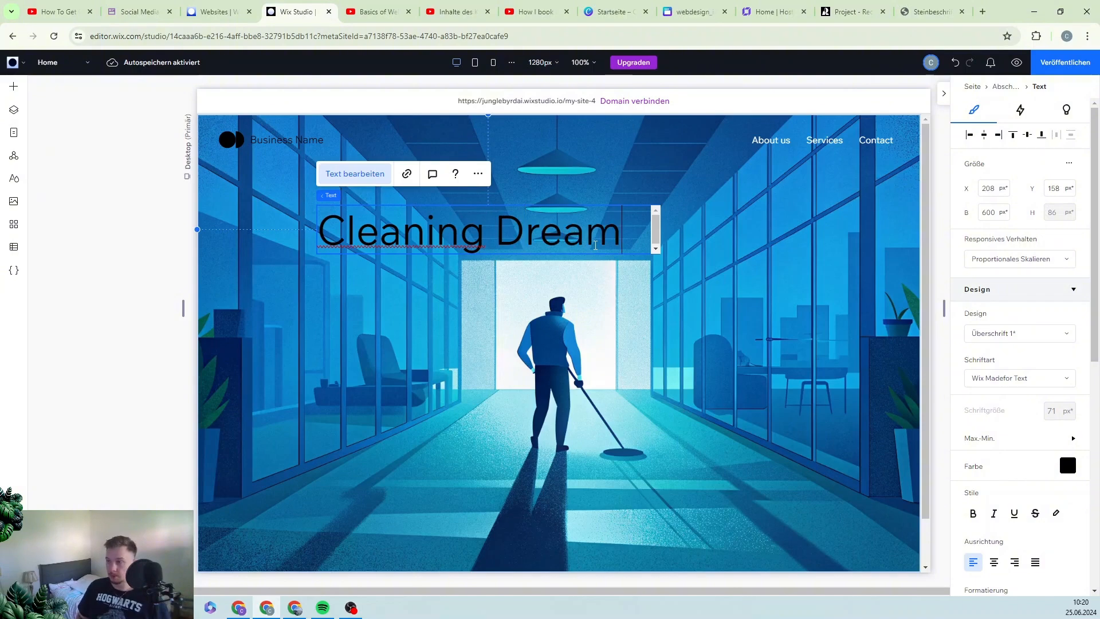
left_click(548, 264)
- Set the "Cleaning Dream" heading's colour to the light grey theme colour #F0F0F0
left_click(449, 232)
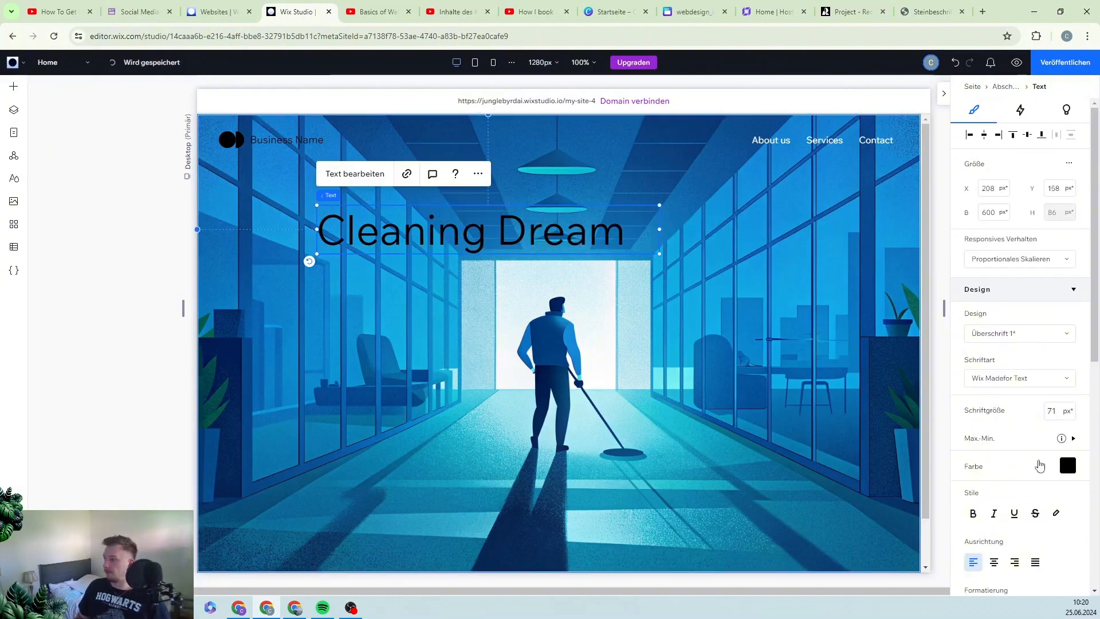
left_click(1069, 466)
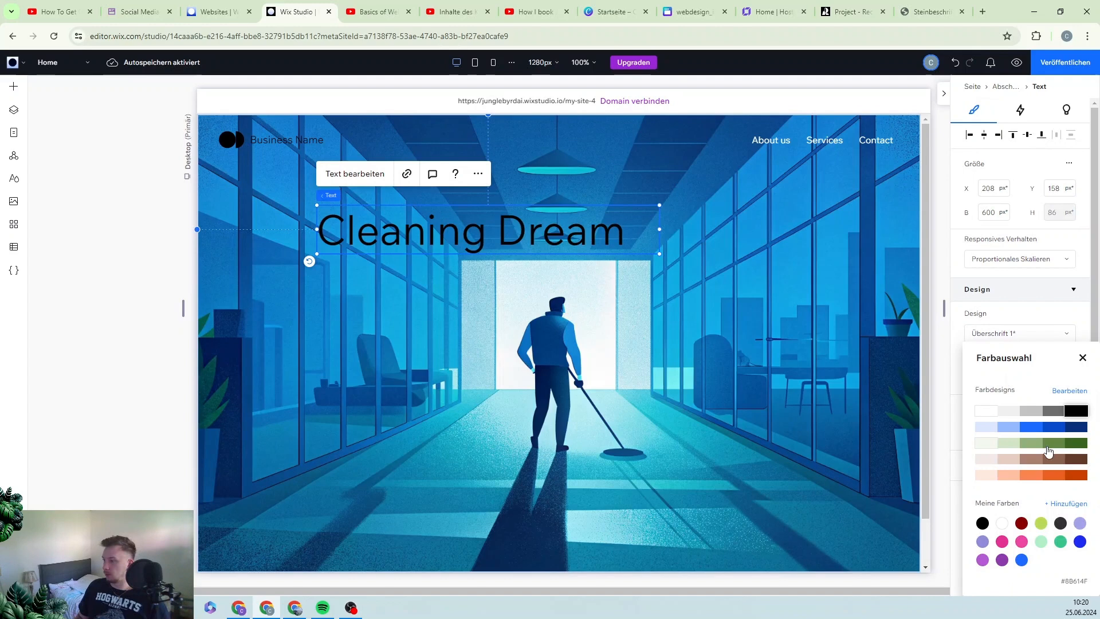
left_click(1008, 416)
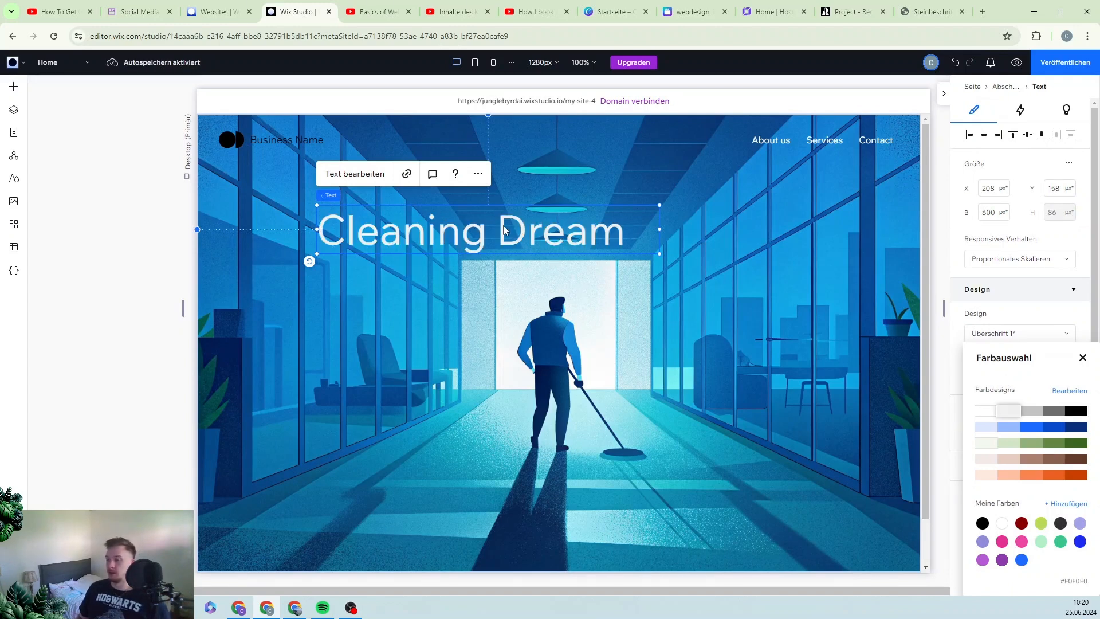
left_click(577, 238)
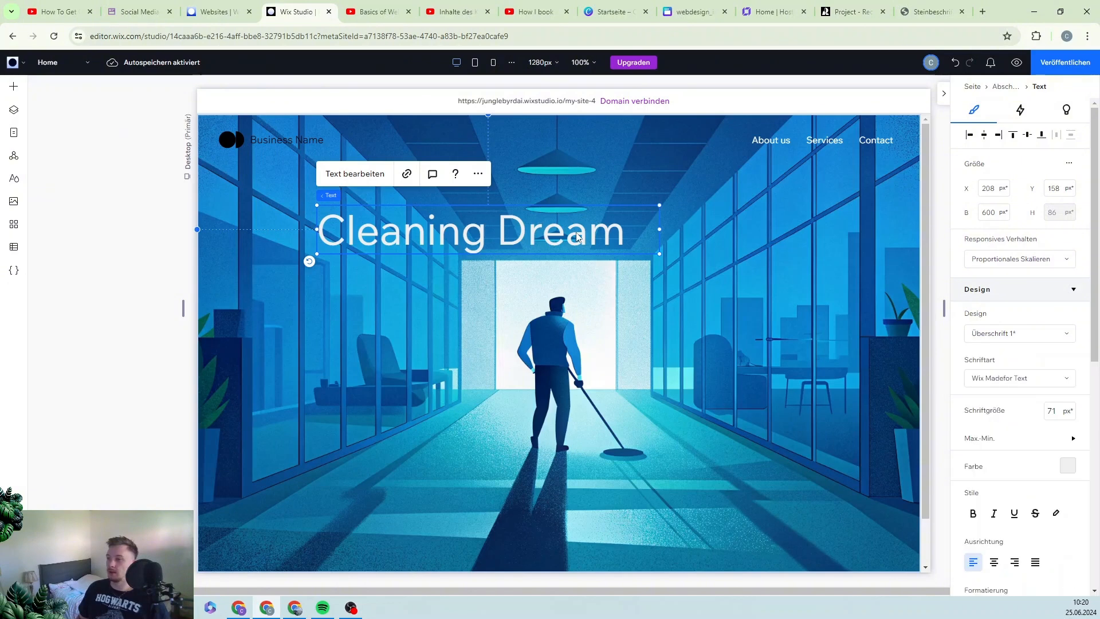
- Set the font size of the entire "Cleaning Dream" heading to 100 px
double_click(603, 234)
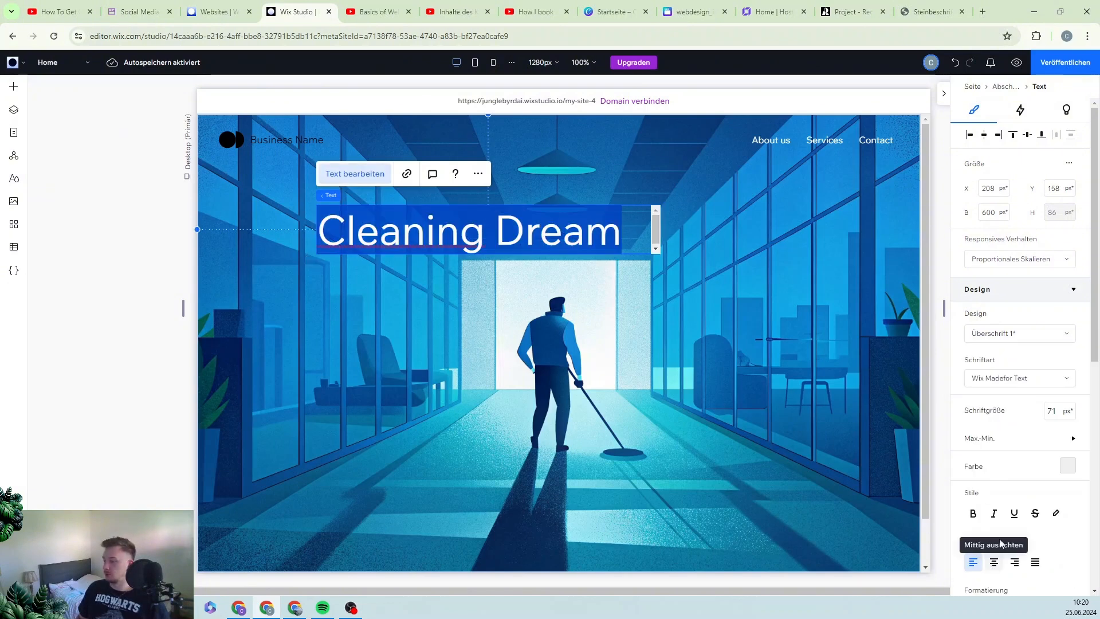
left_click(1059, 411)
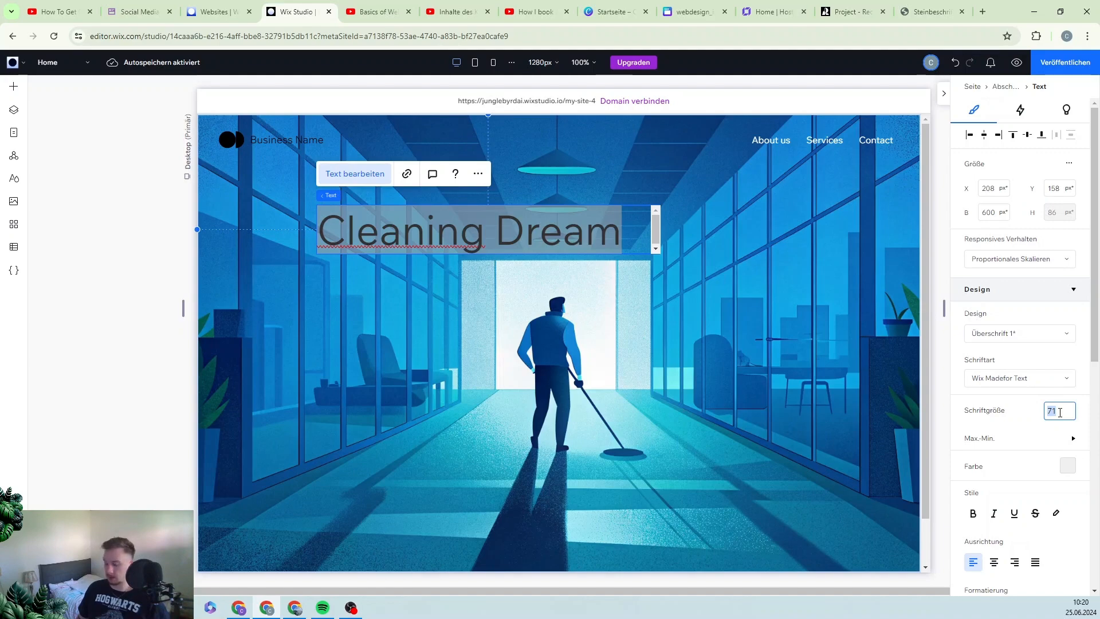
type("10")
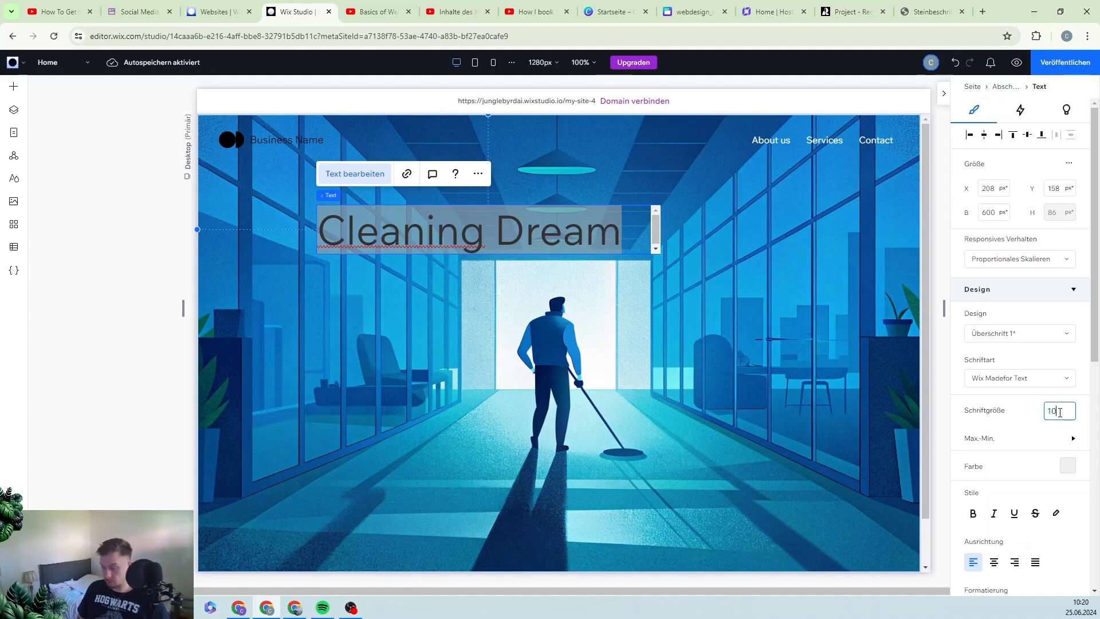
type("0")
key("Return")
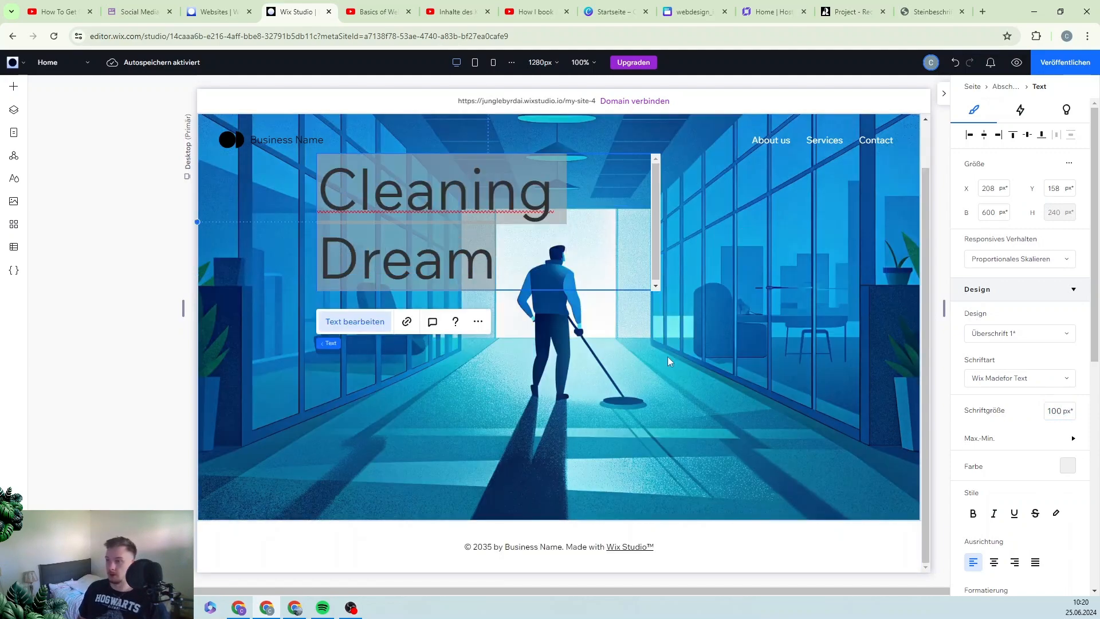
scroll(616, 361, "up", 2)
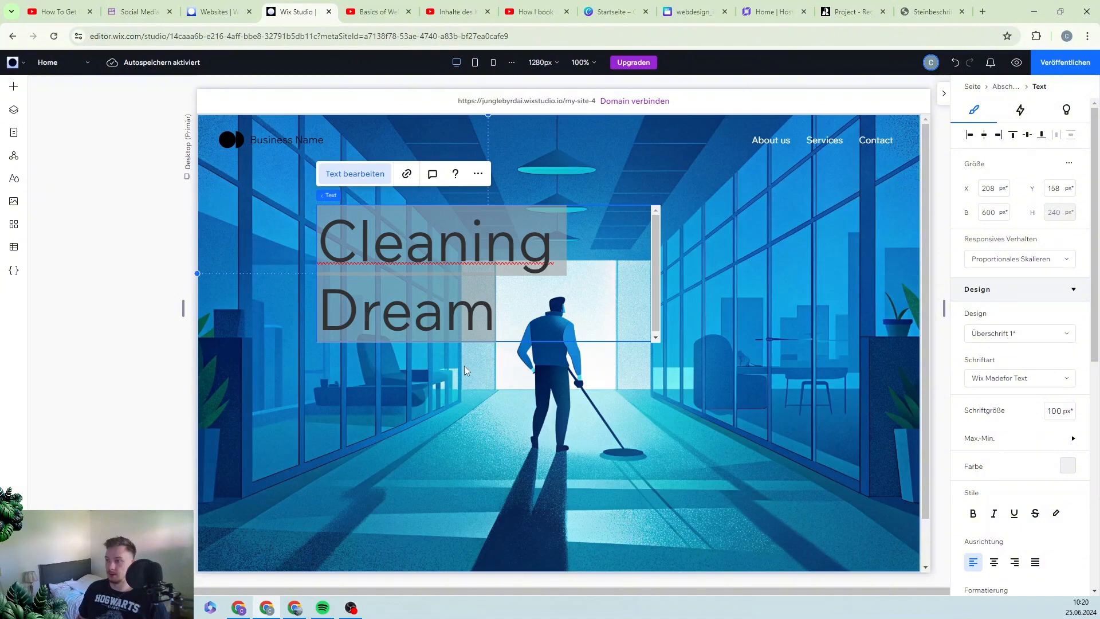
- Set the "Cleaning Dream" heading's font size to 130 px and move it to about X 115, Y 57 px
left_click(462, 362)
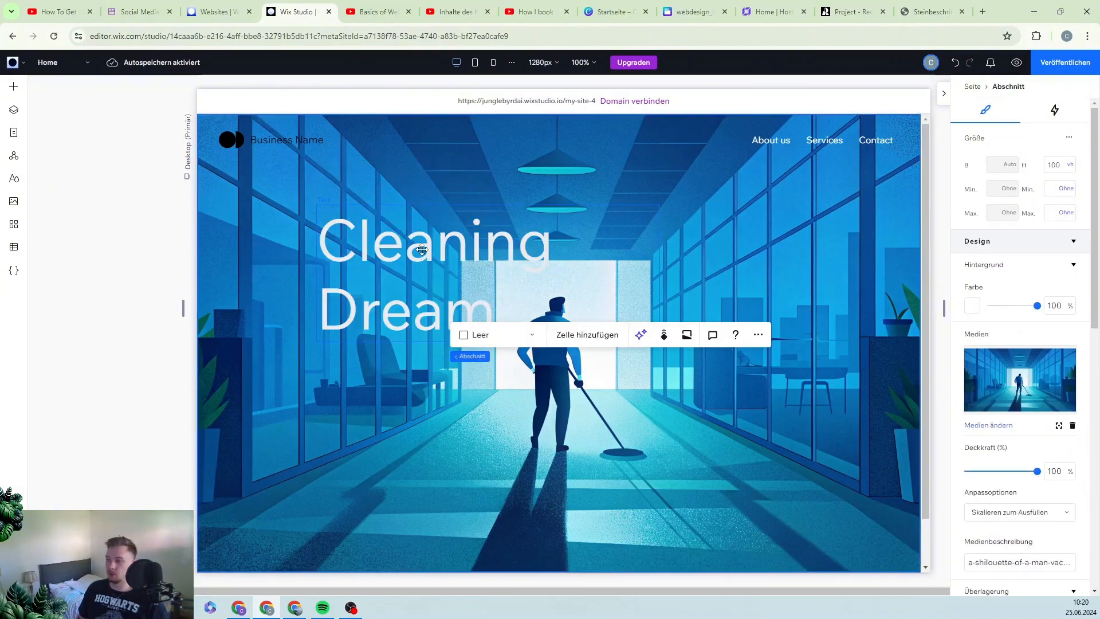
left_click_drag(422, 268, 417, 235)
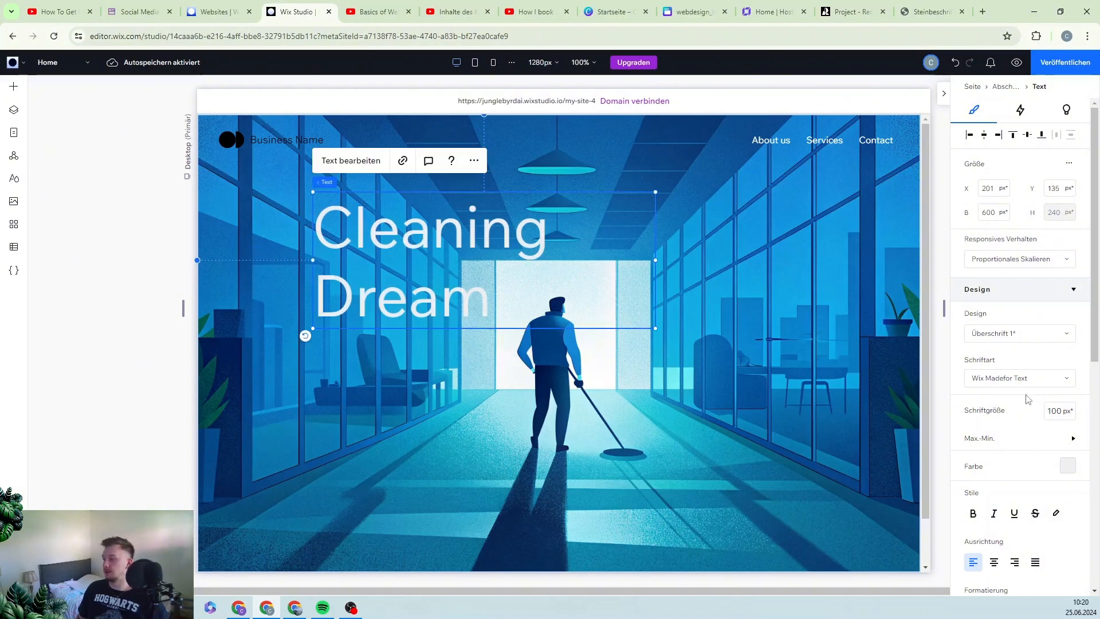
left_click(1062, 411)
type("13")
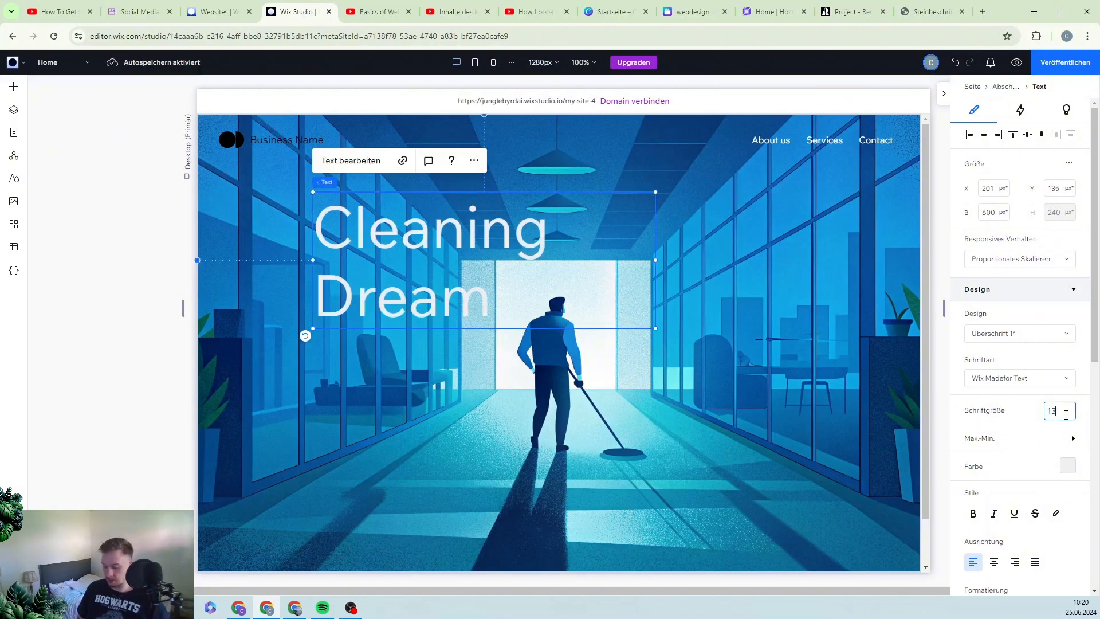
type("0")
key("Return")
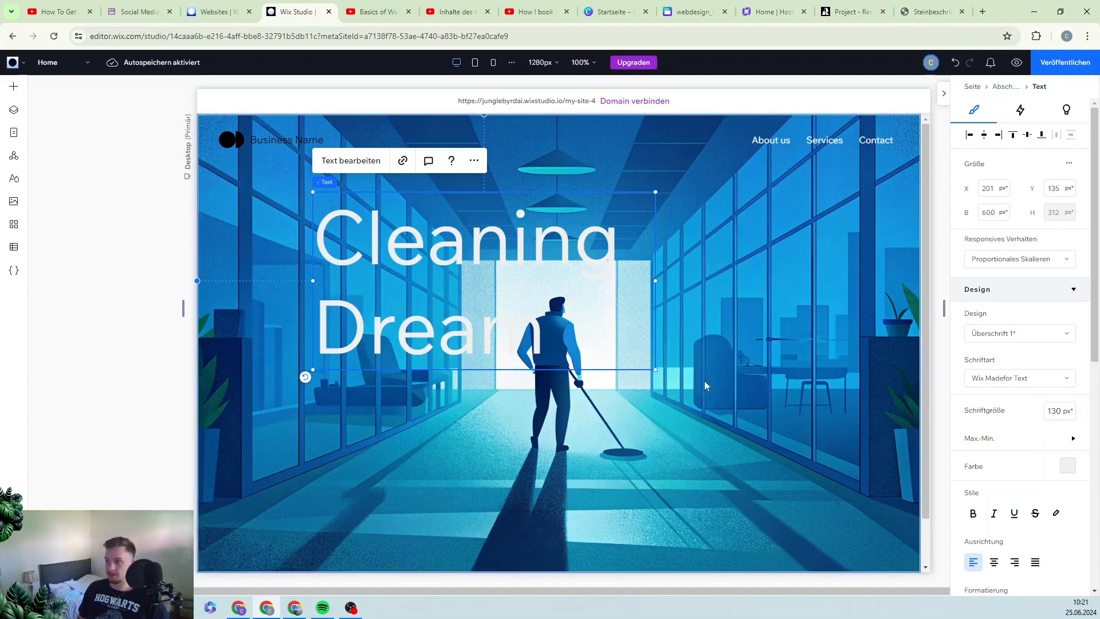
left_click_drag(464, 297, 418, 253)
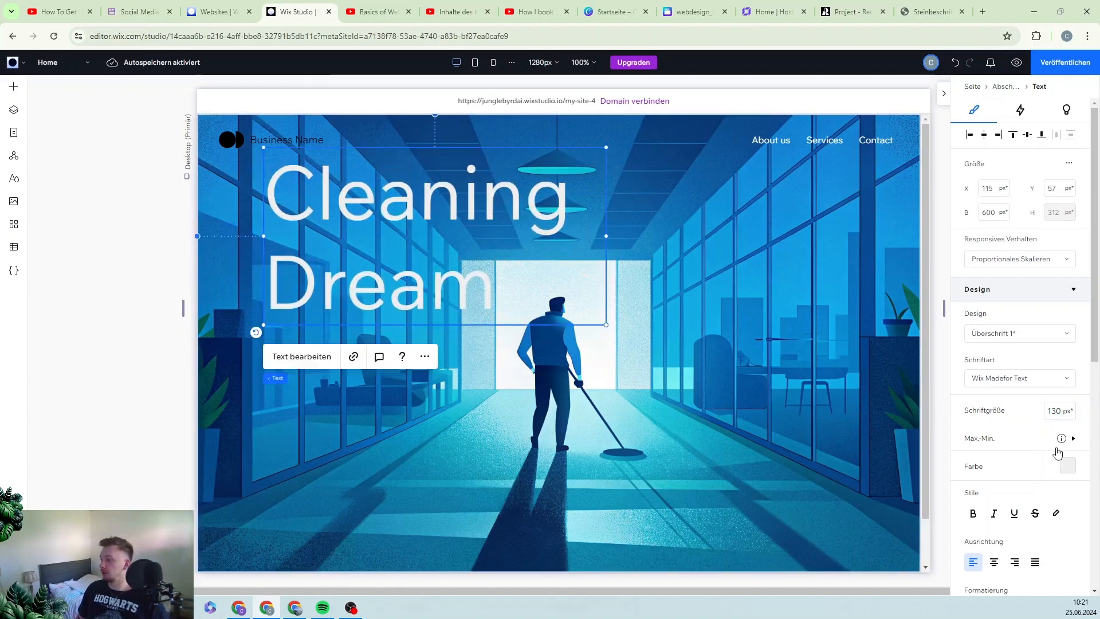
- Tighten the line spacing of the whole "Cleaning Dream" heading to 0.8 em
scroll(1056, 453, "down", 2)
scroll(1009, 516, "down", 3)
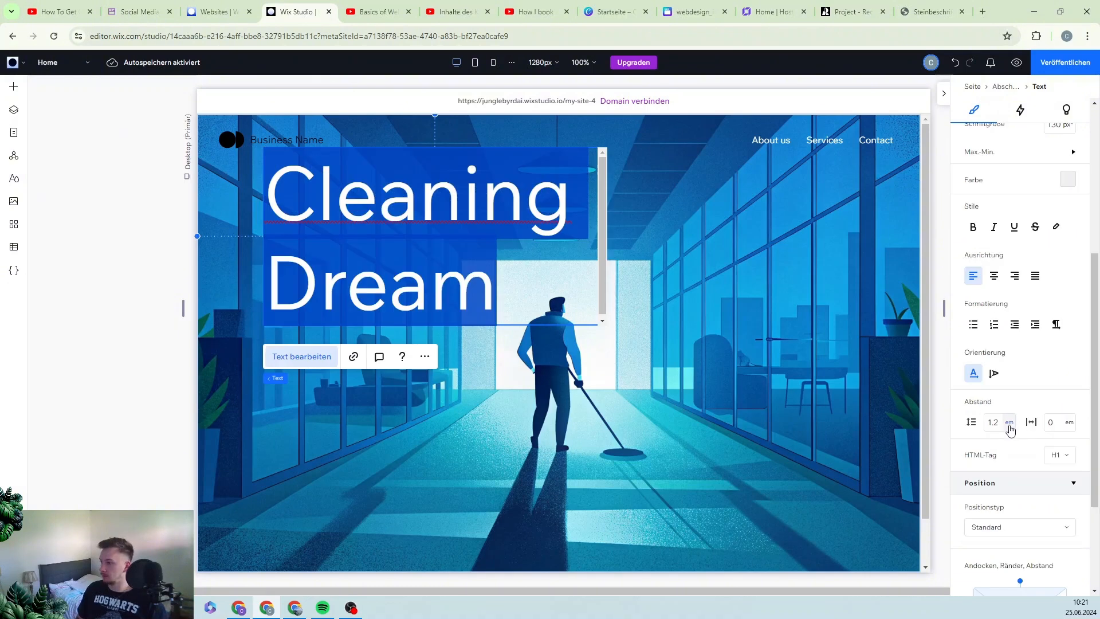
left_click(1001, 421)
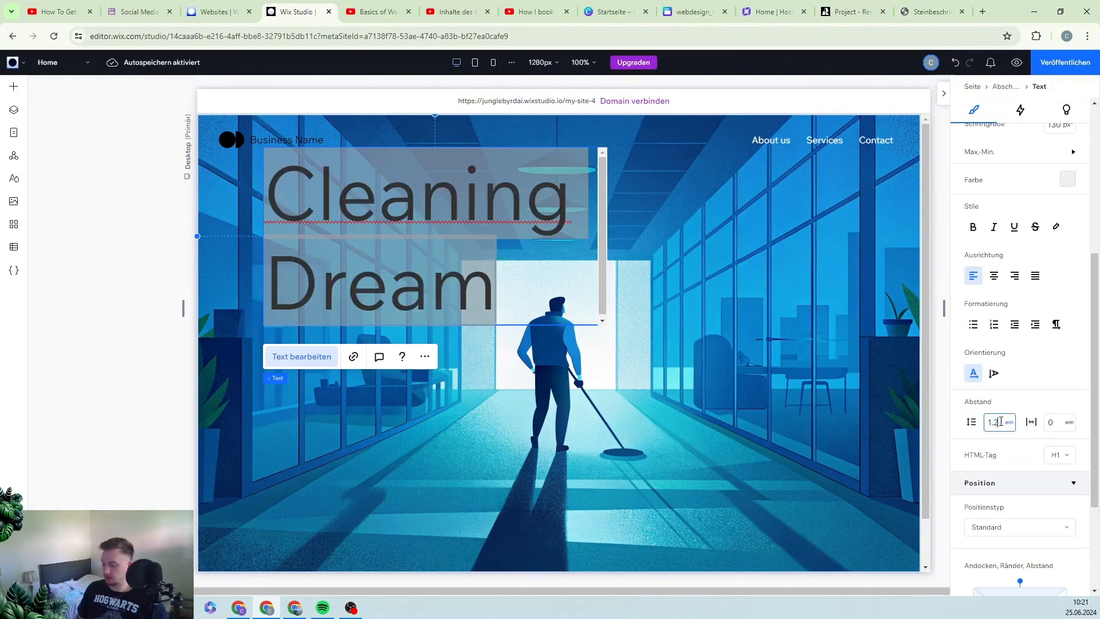
type("1.0")
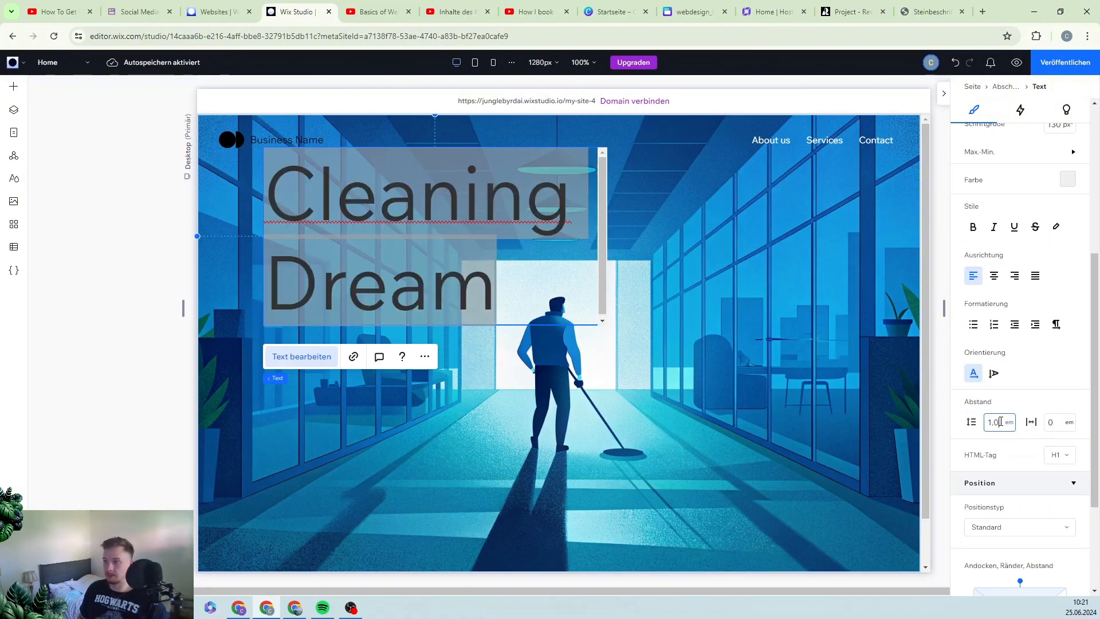
key("Return")
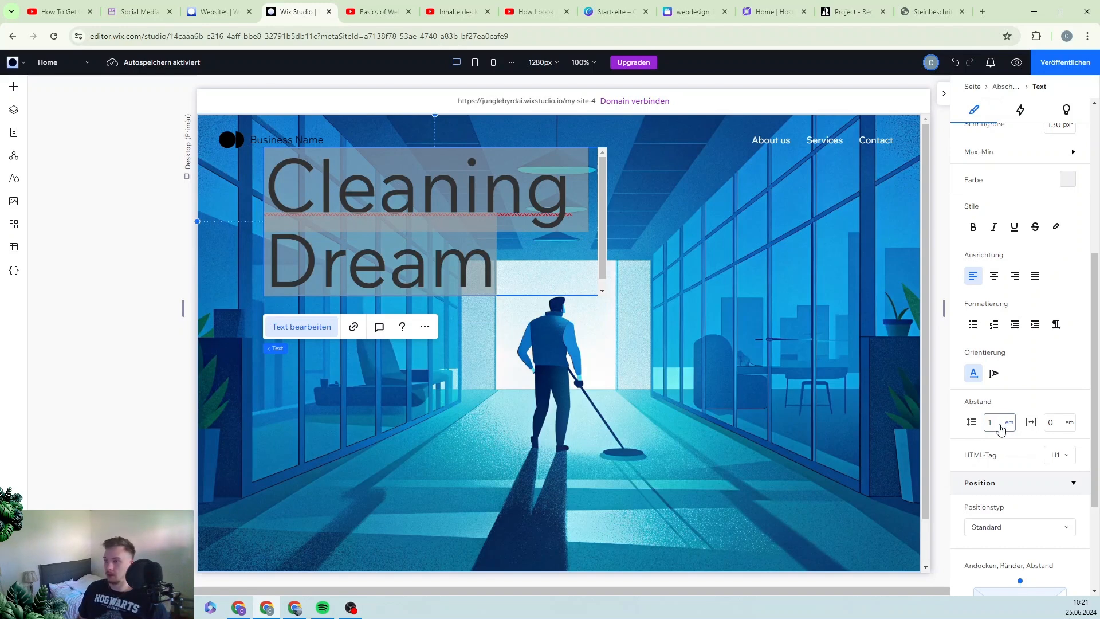
left_click(999, 427)
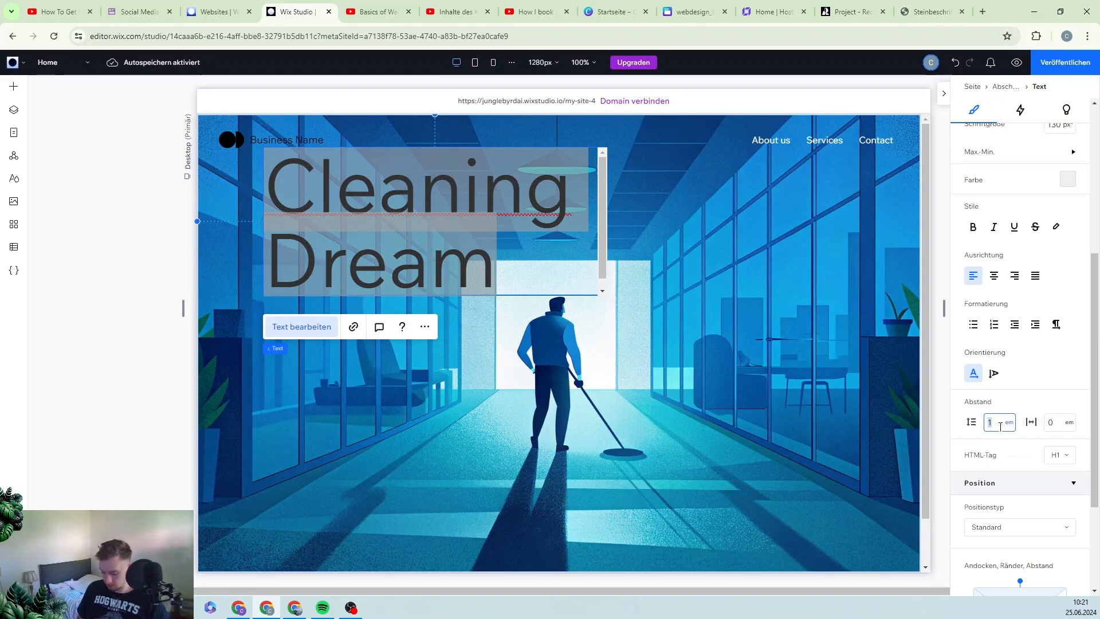
type("0.8")
key("Return")
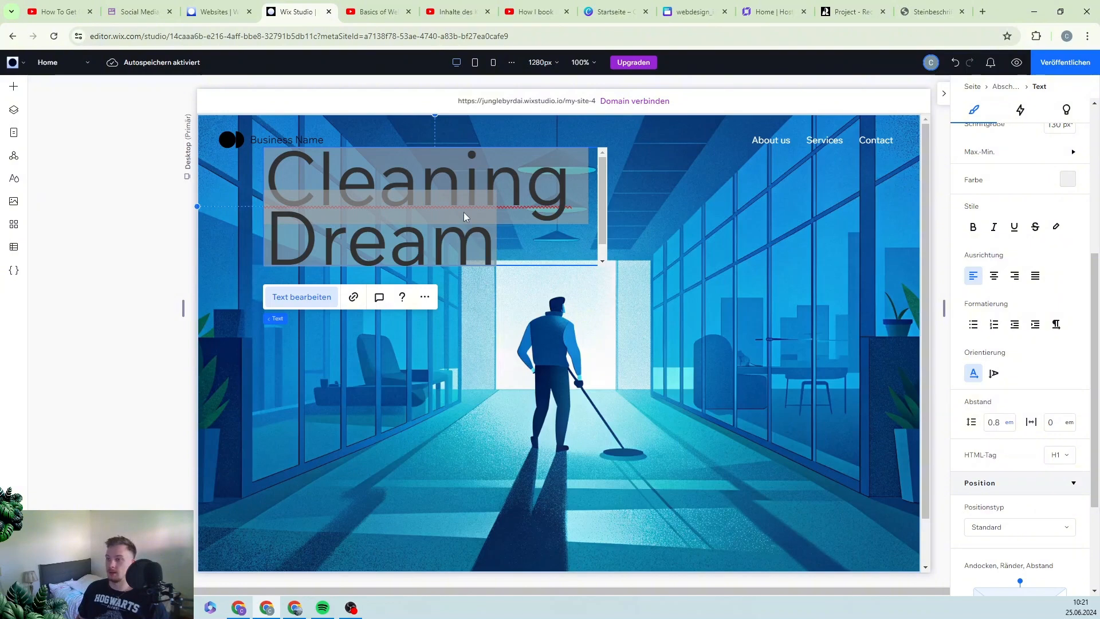
- Finish editing the heading and move it down to about X 112, Y 129 px on the hero image
key("Escape")
left_click(464, 232)
left_click_drag(464, 232, 478, 250)
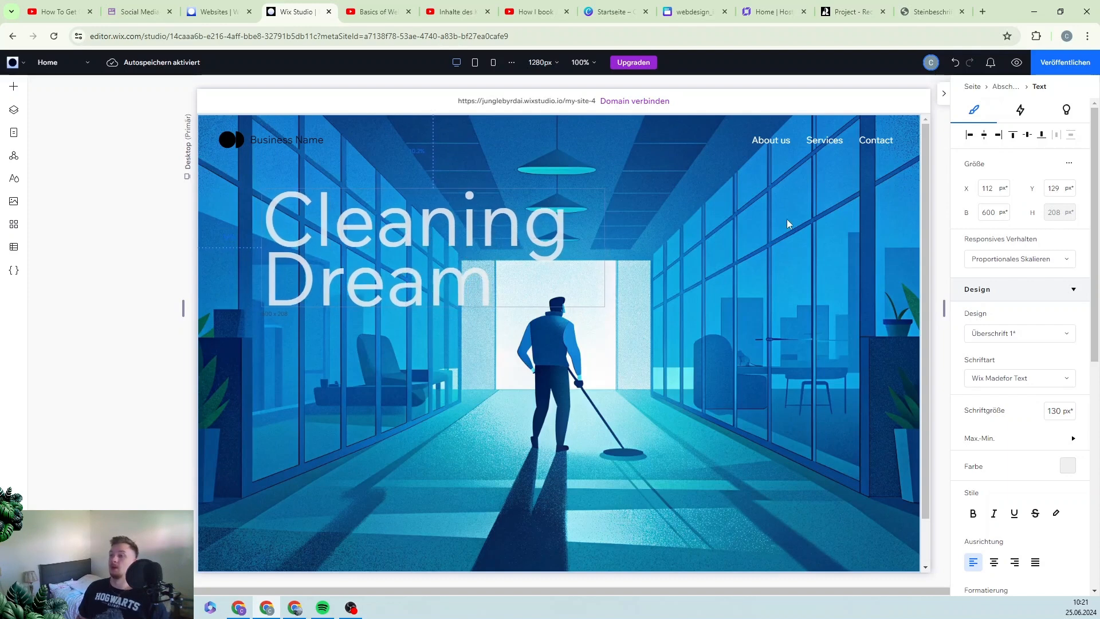
left_click(754, 214)
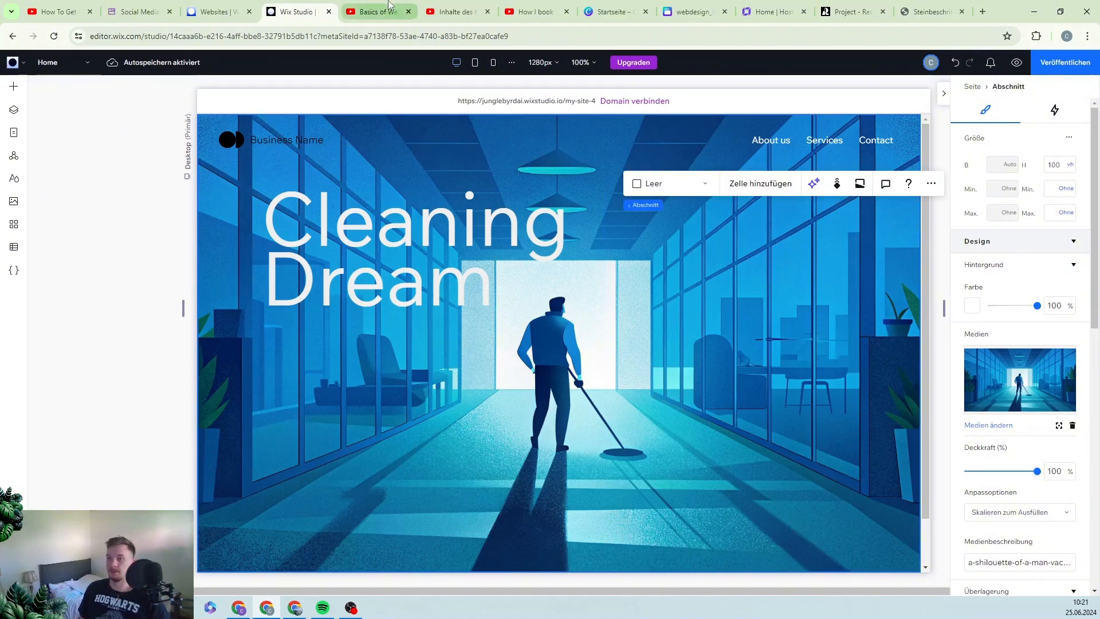
- Add a paragraph below the heading at about X 121, Y 390 px reading "You dream, we realize - Professional cleaning for a spotless home and office"
left_click(14, 89)
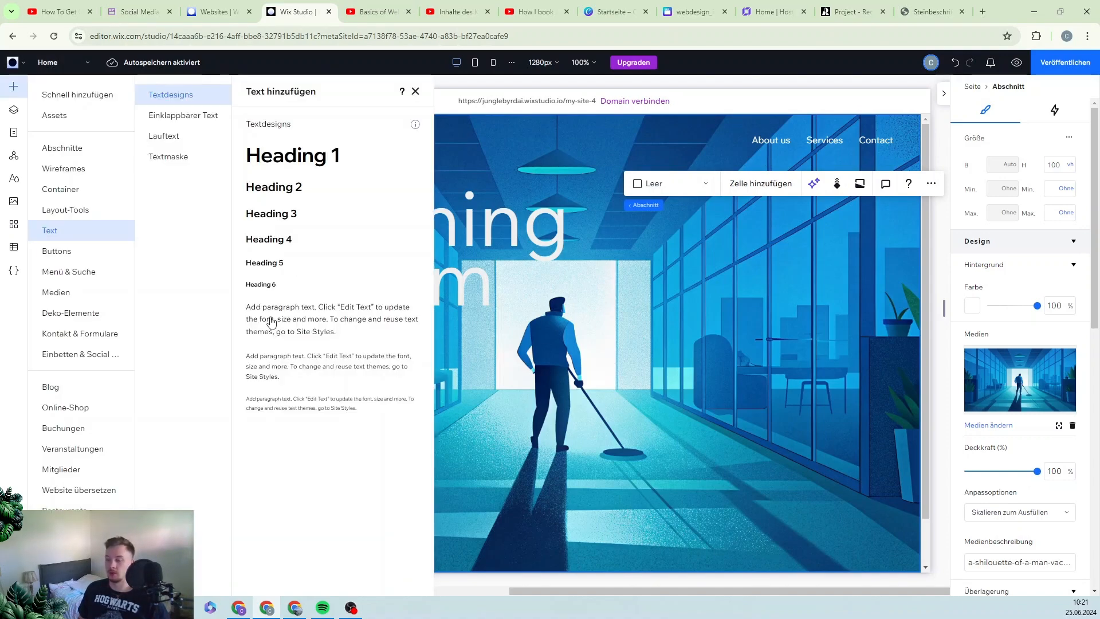
left_click_drag(271, 322, 371, 347)
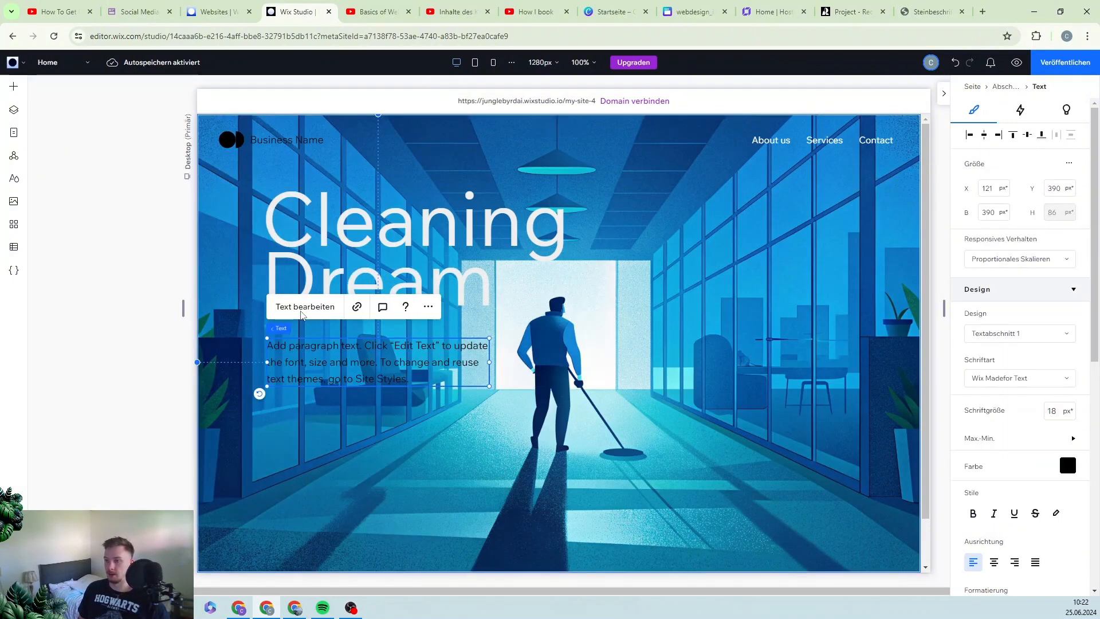
left_click(302, 312)
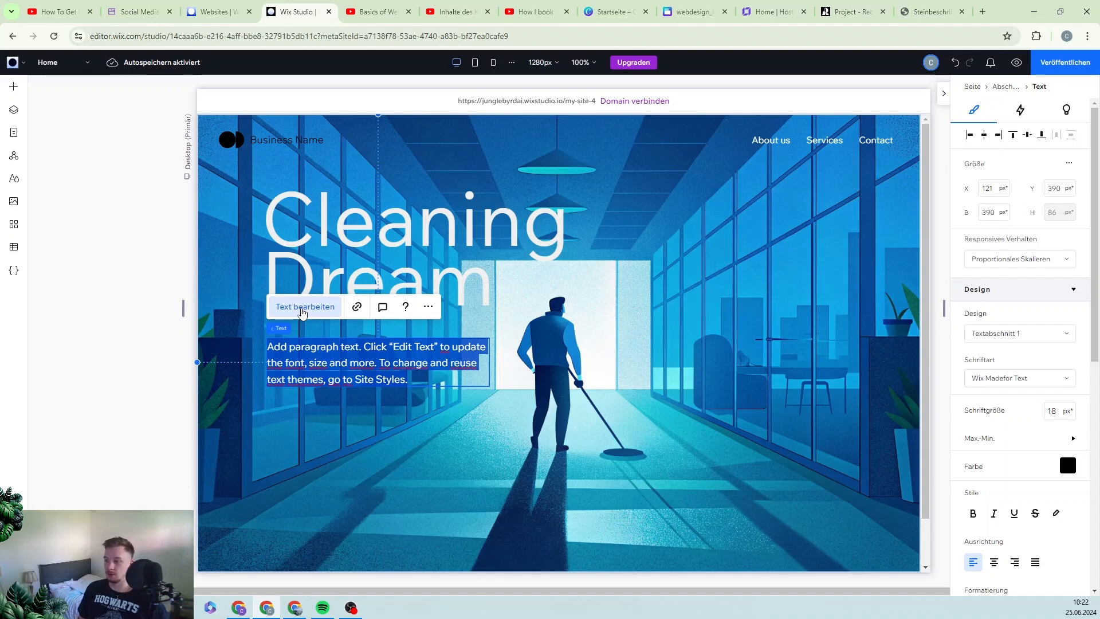
type("You dream, we realize - Professional cleaning for a spotless home and office")
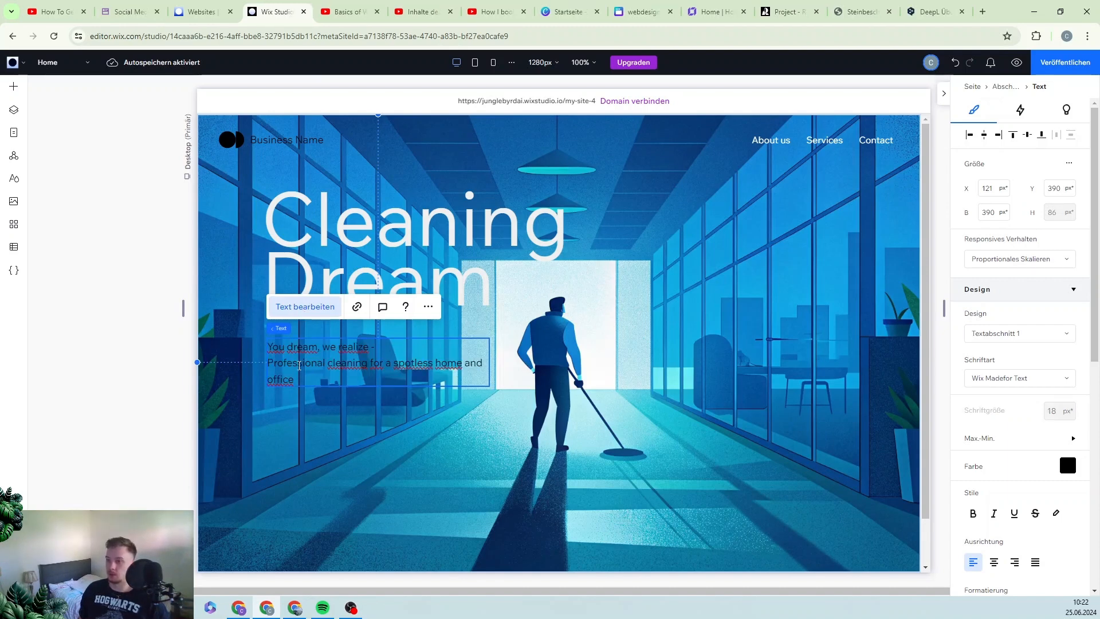
- Set the entire hero paragraph's text colour to the grey theme colour #C2C2C2
left_click(1066, 466)
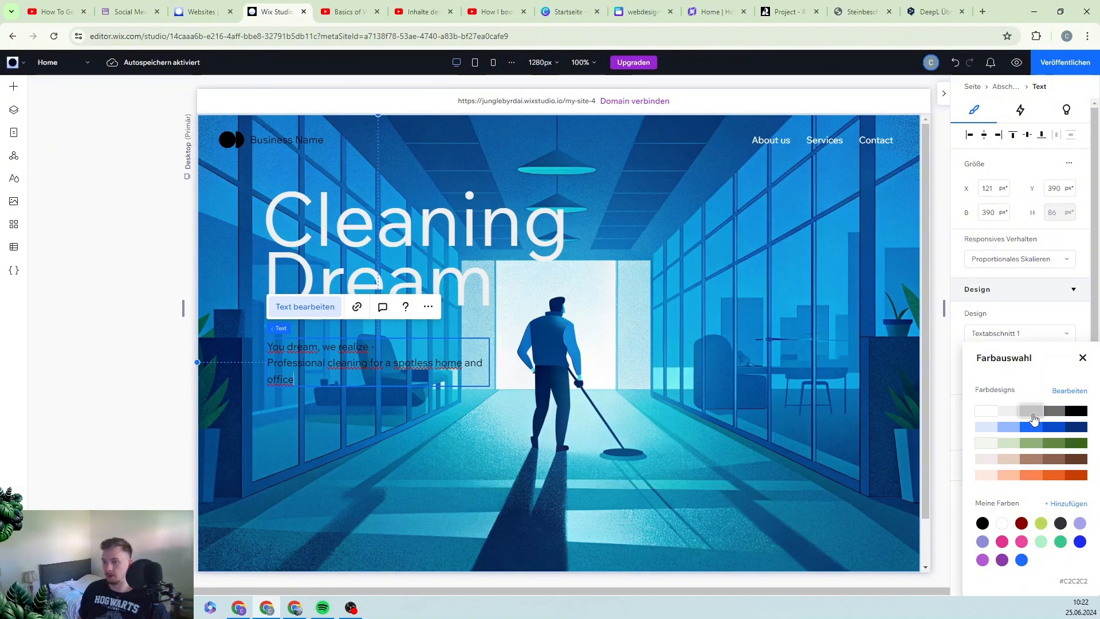
left_click(1073, 461)
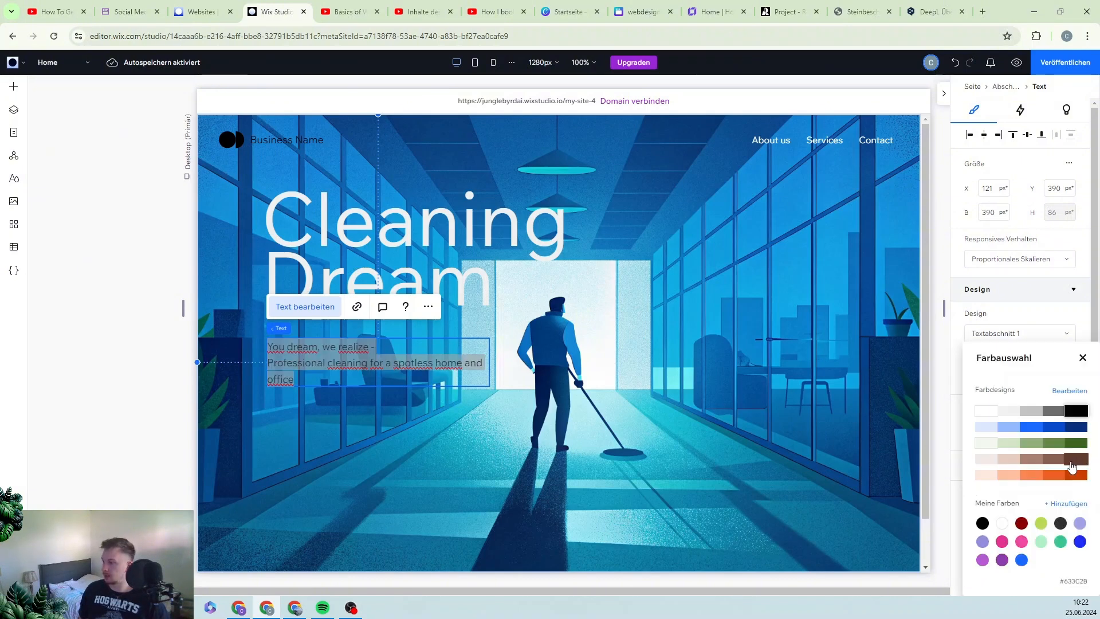
left_click(1031, 410)
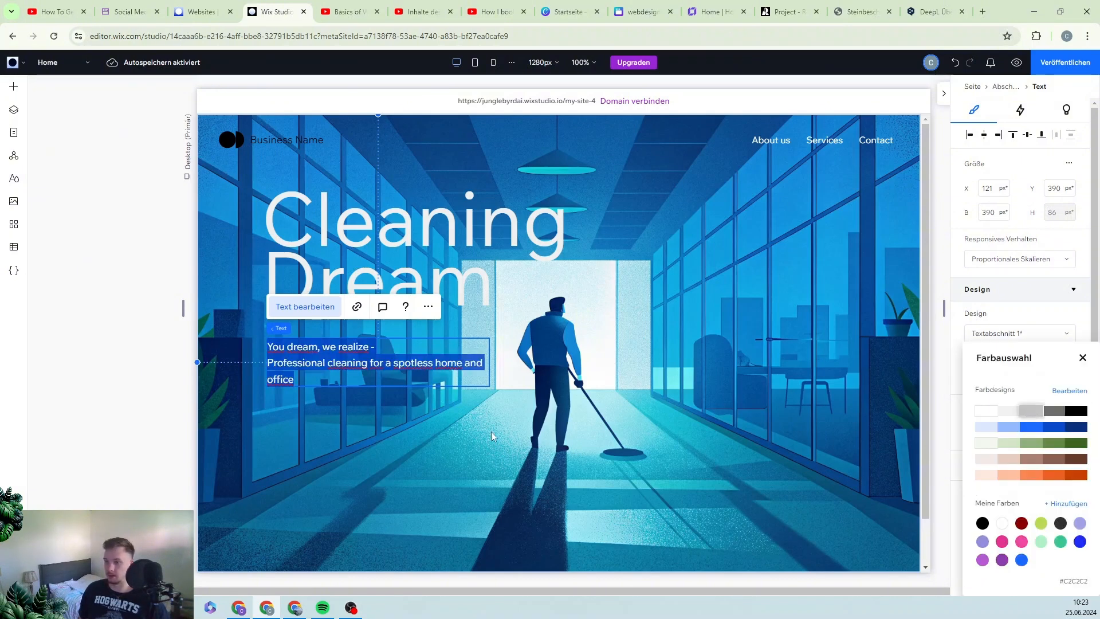
left_click(346, 459)
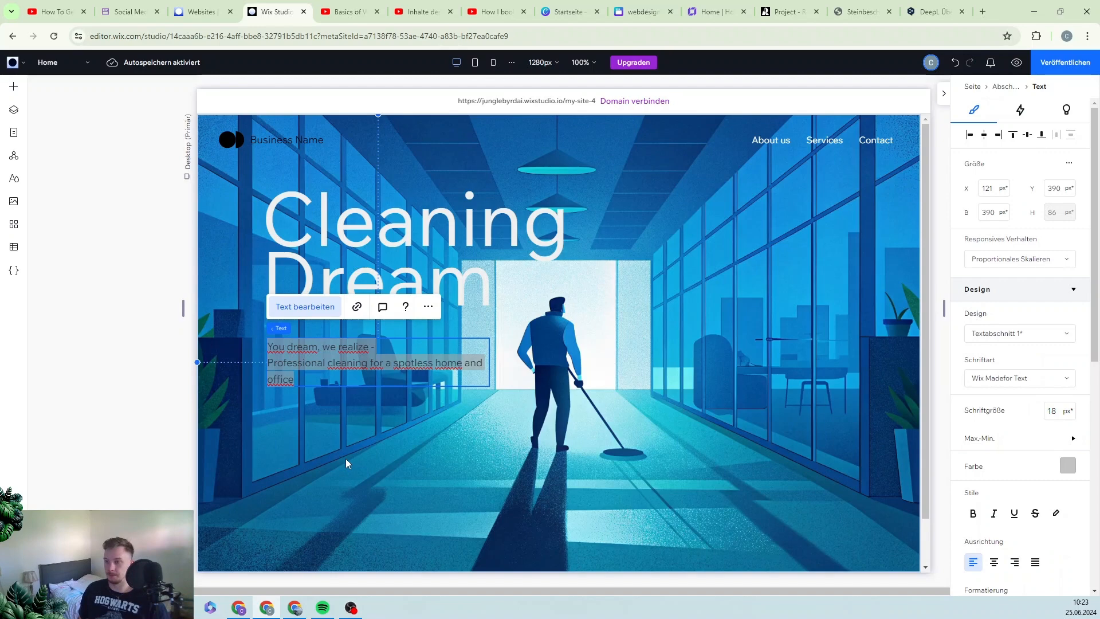
left_click(346, 459)
- Set the hero paragraph's text colour to the light grey theme colour #F0F0F0
left_click(323, 351)
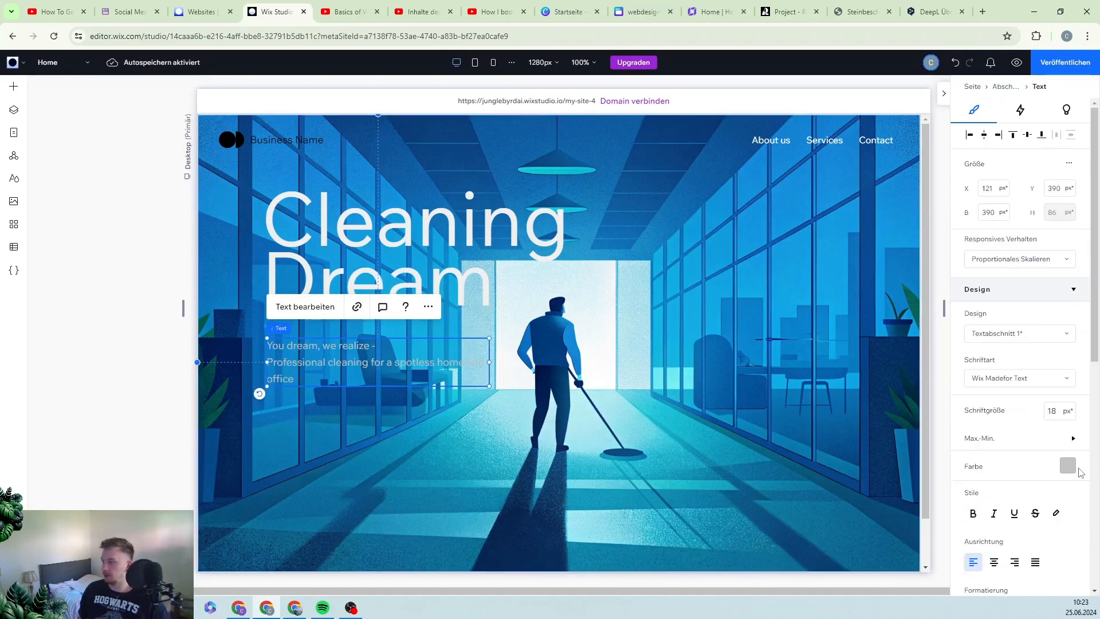
left_click(1068, 466)
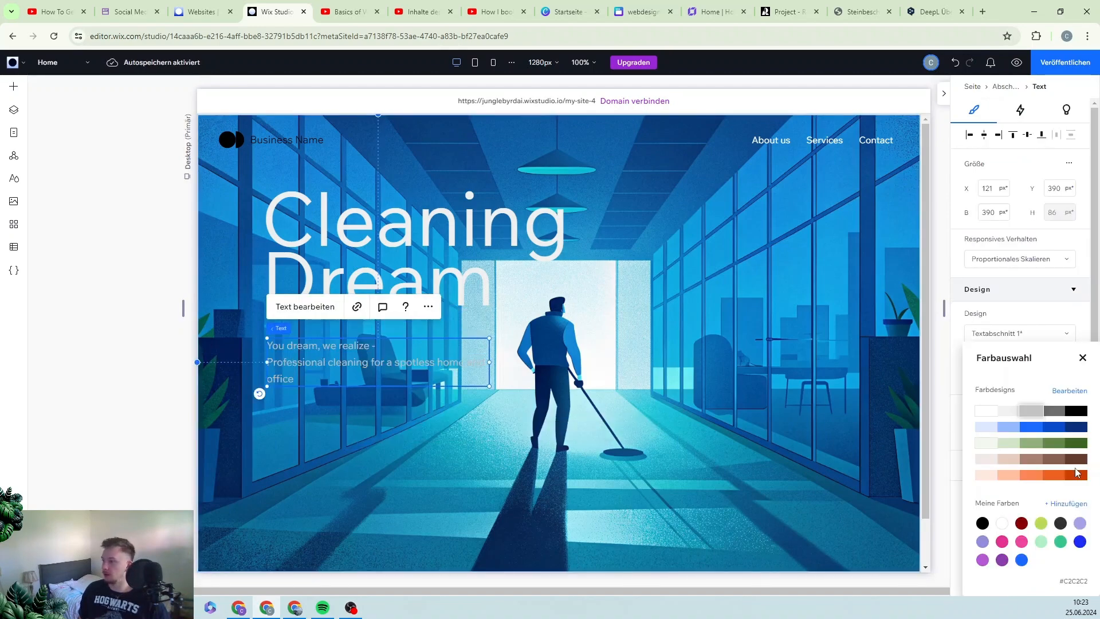
left_click(1007, 415)
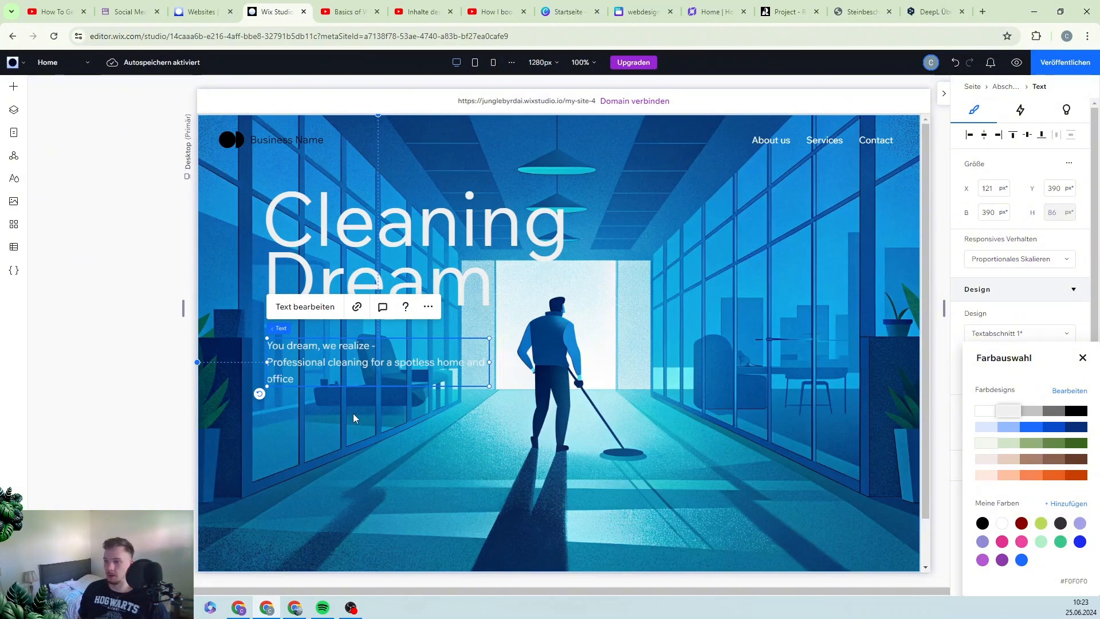
- Set the font size of the entire hero paragraph to 24 px
double_click(335, 370)
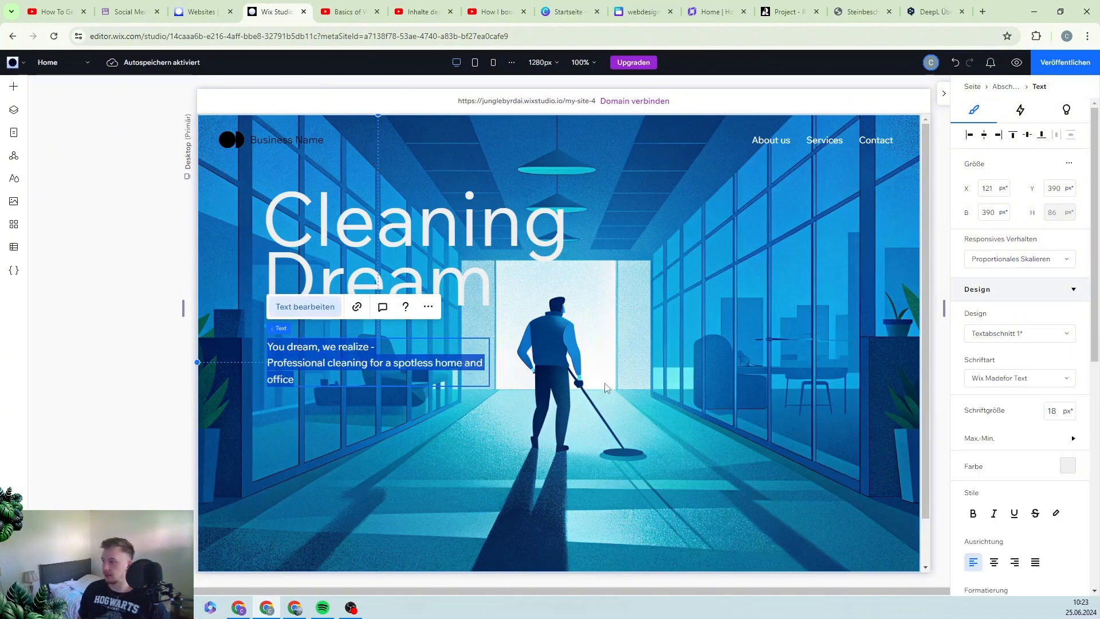
left_click(1056, 411)
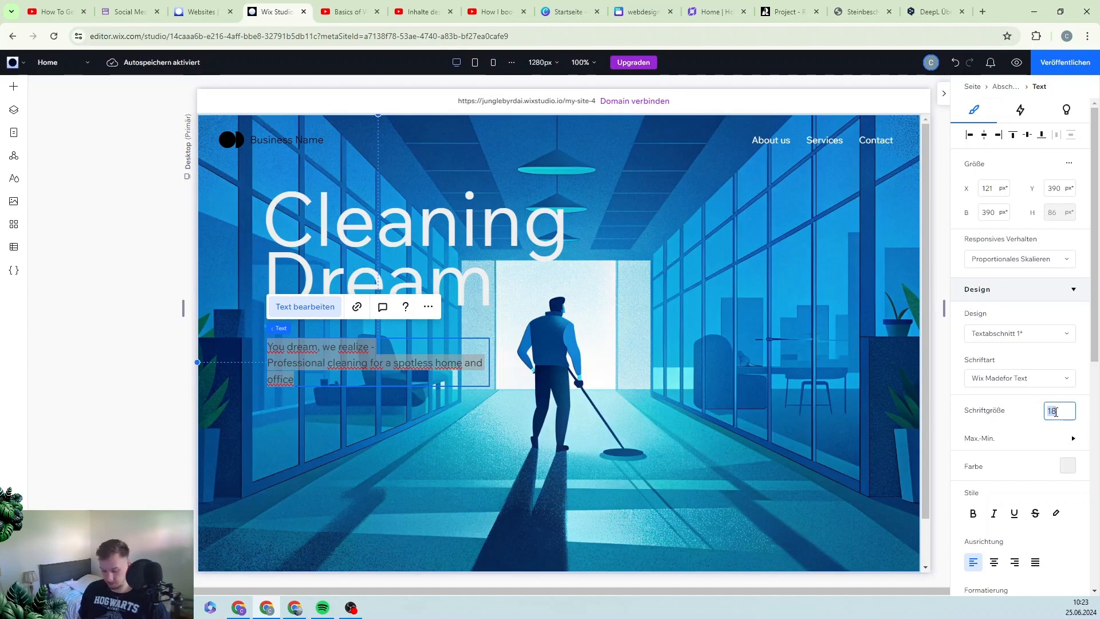
key("Return")
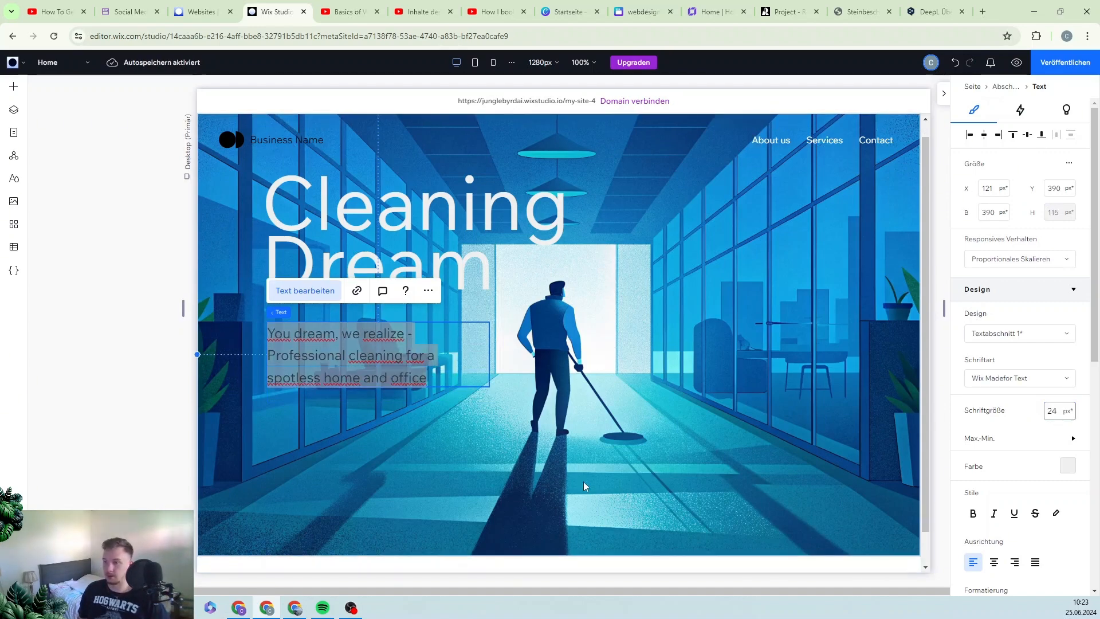
- Remove the "Business Name" text and the black logo graphic from the header
left_click(277, 140)
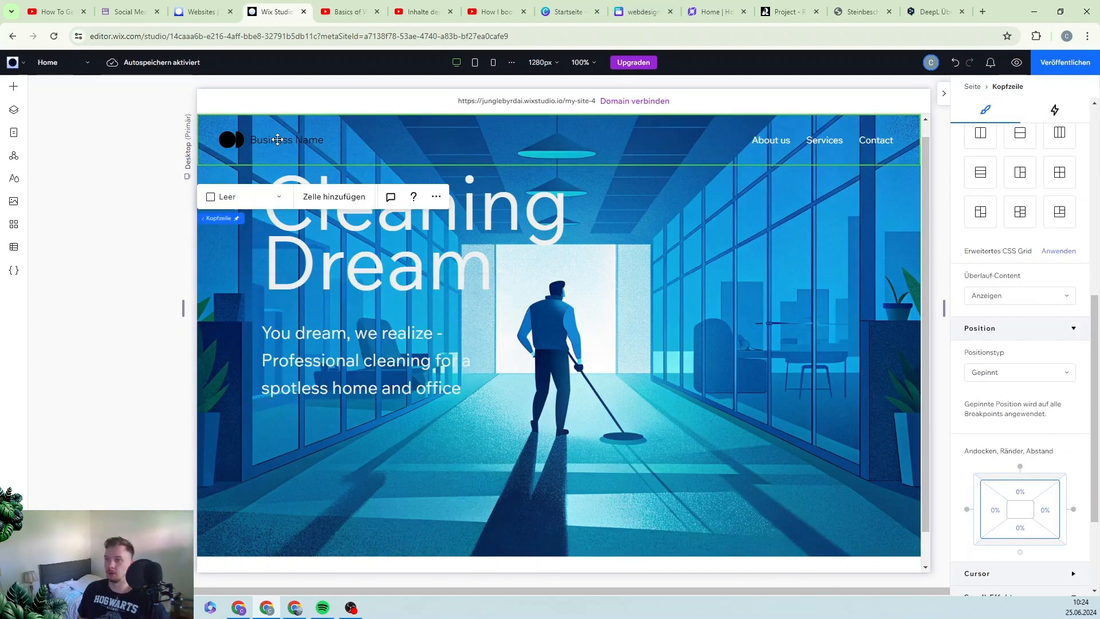
left_click(277, 139)
left_click(277, 140)
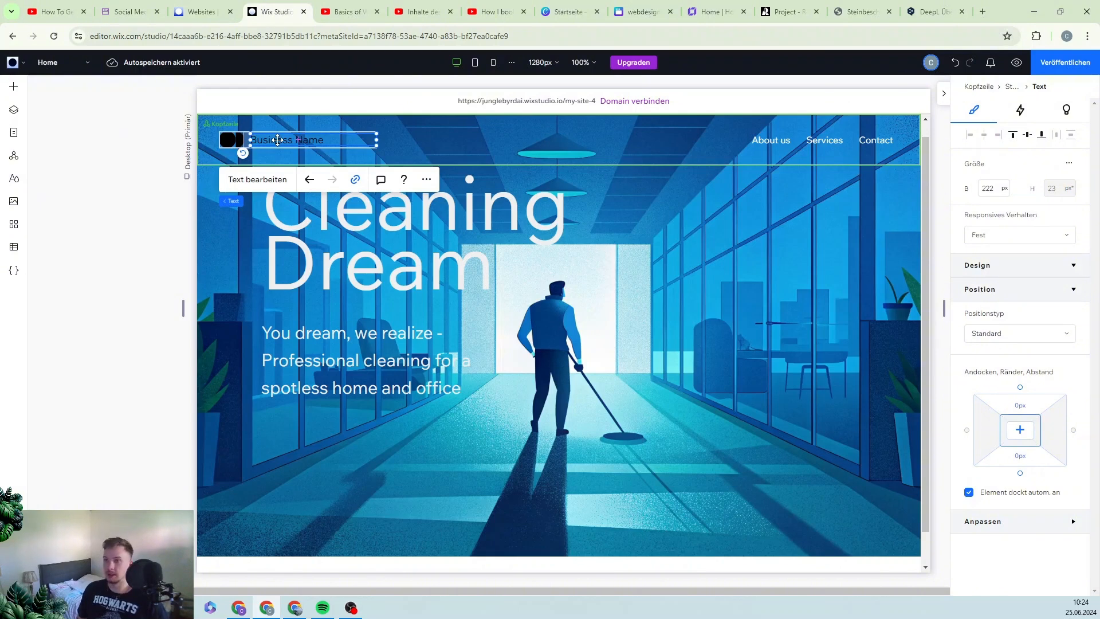
key("Escape")
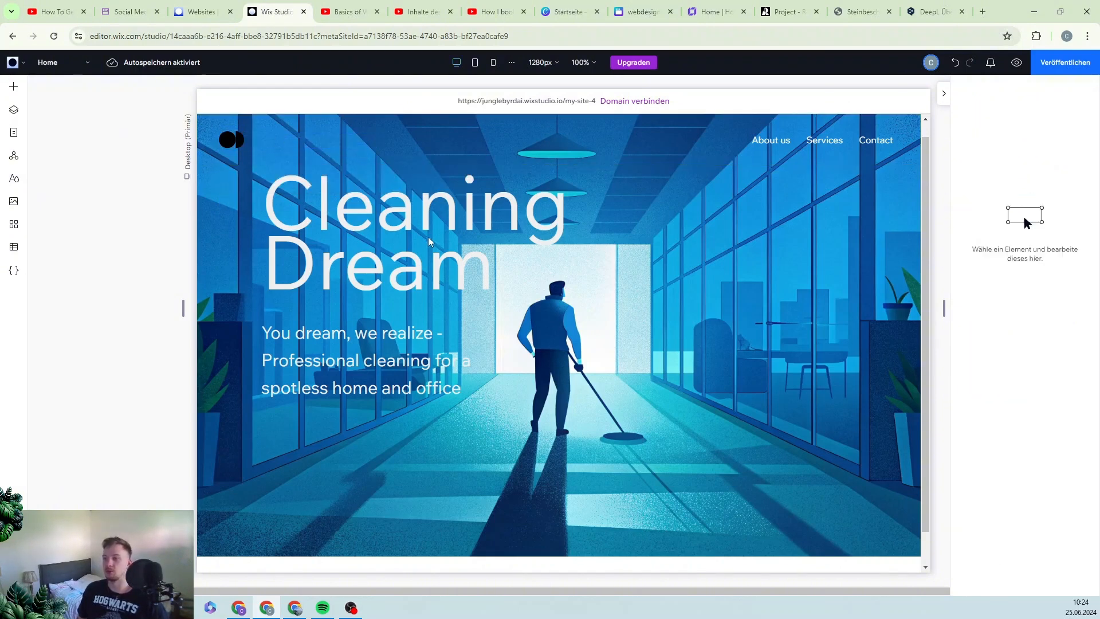
left_click(232, 137)
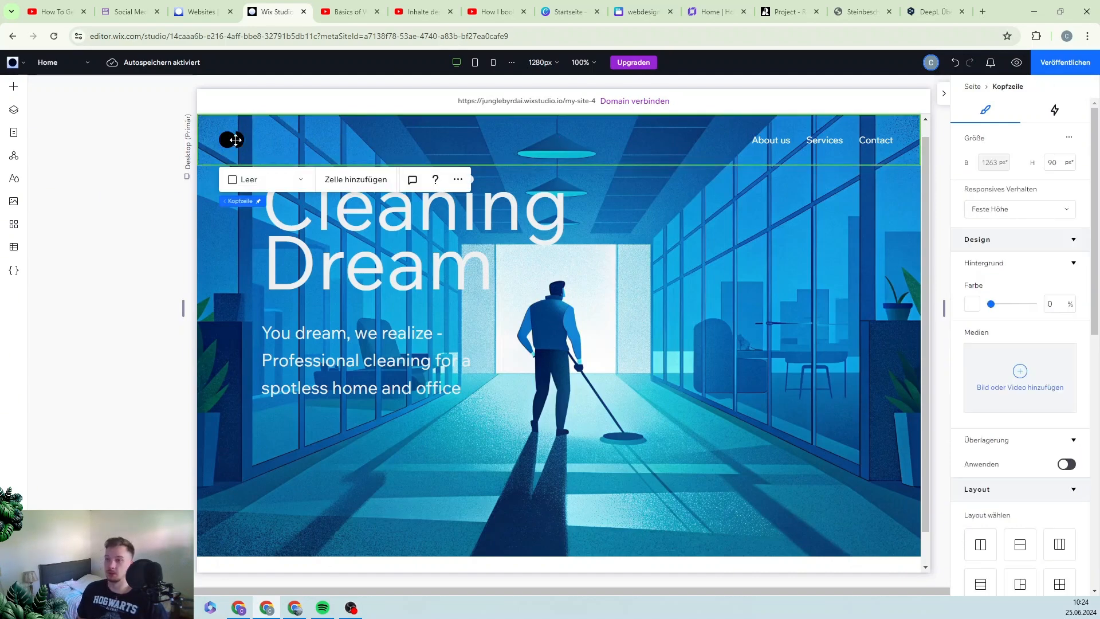
scroll(483, 366, "down", 1)
scroll(471, 362, "up", 2)
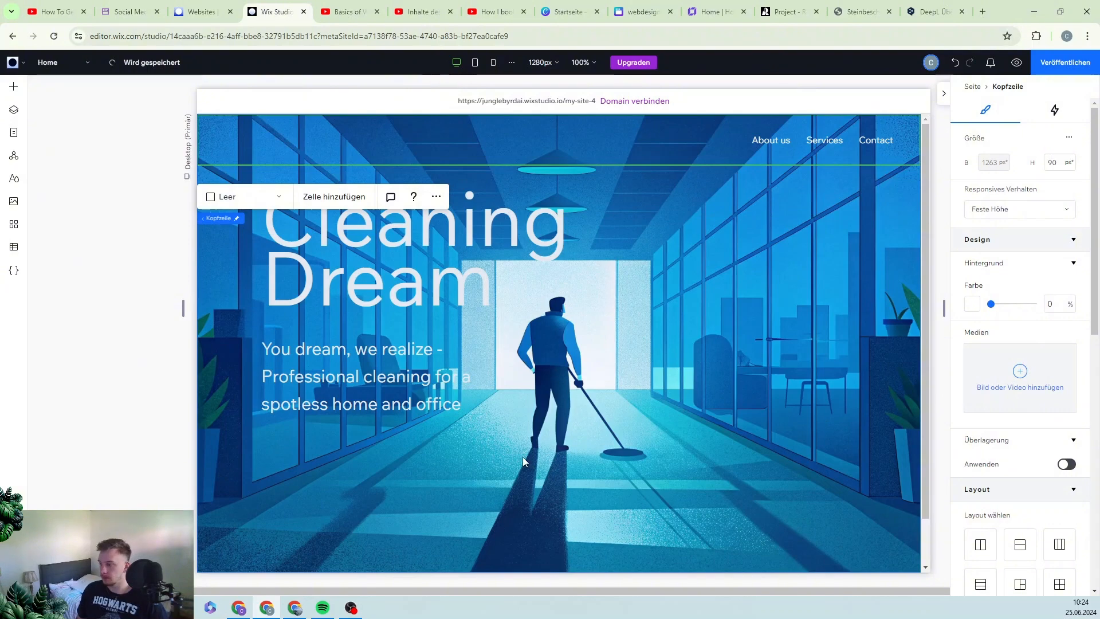
- Add the black rounded "Send" button with a paper-plane icon to the hero section at about X 569, Y 621 px and select it
left_click(13, 90)
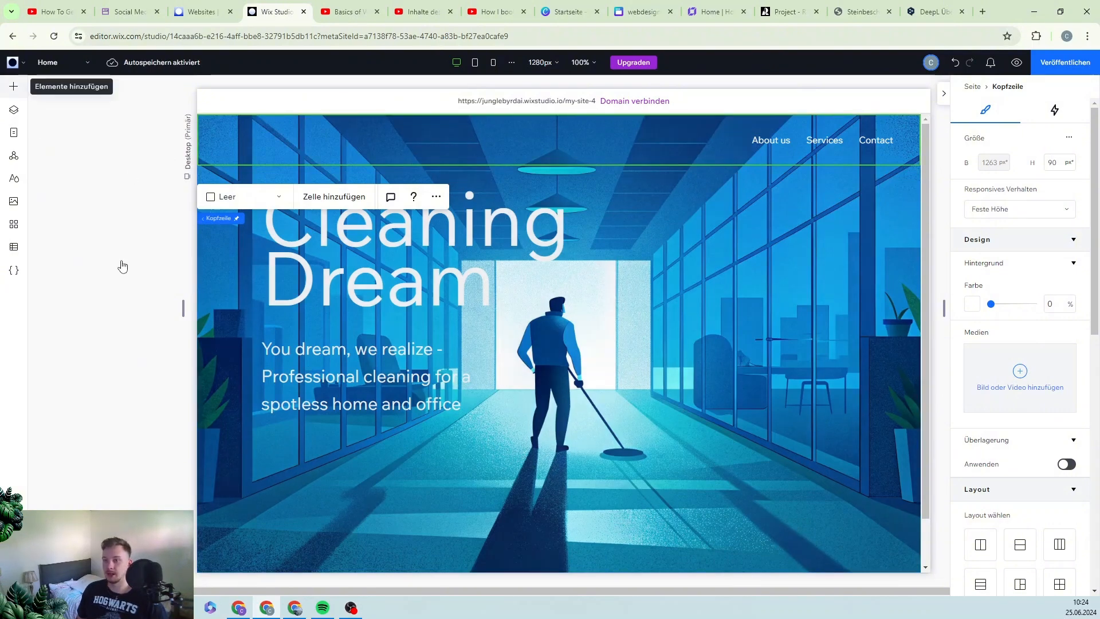
mouse_move(86, 251)
left_click_drag(385, 302, 560, 475)
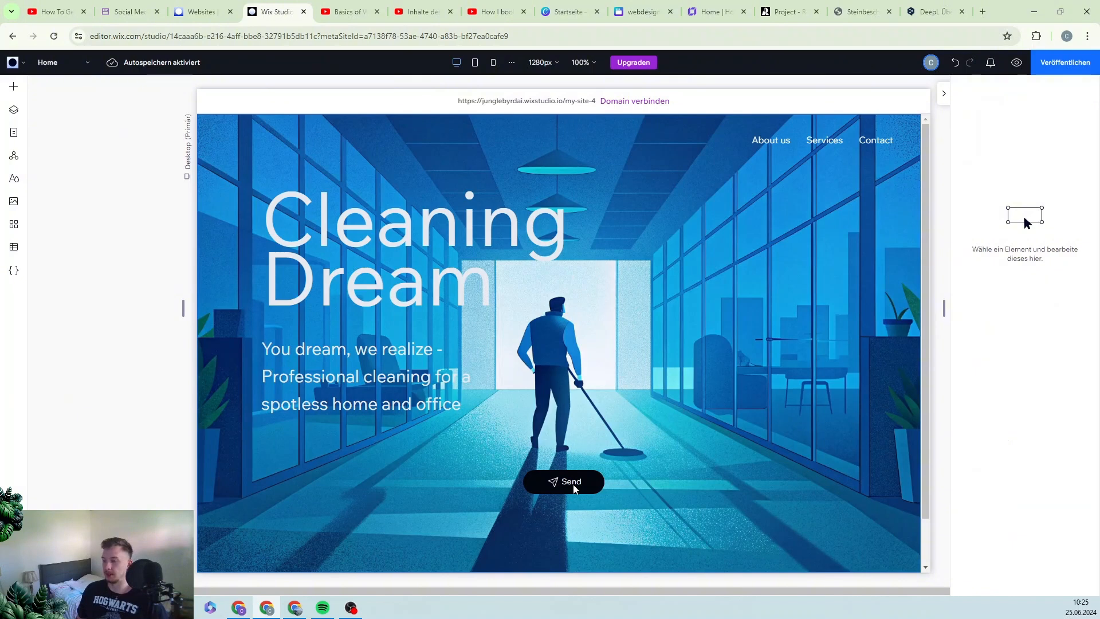
left_click(585, 483)
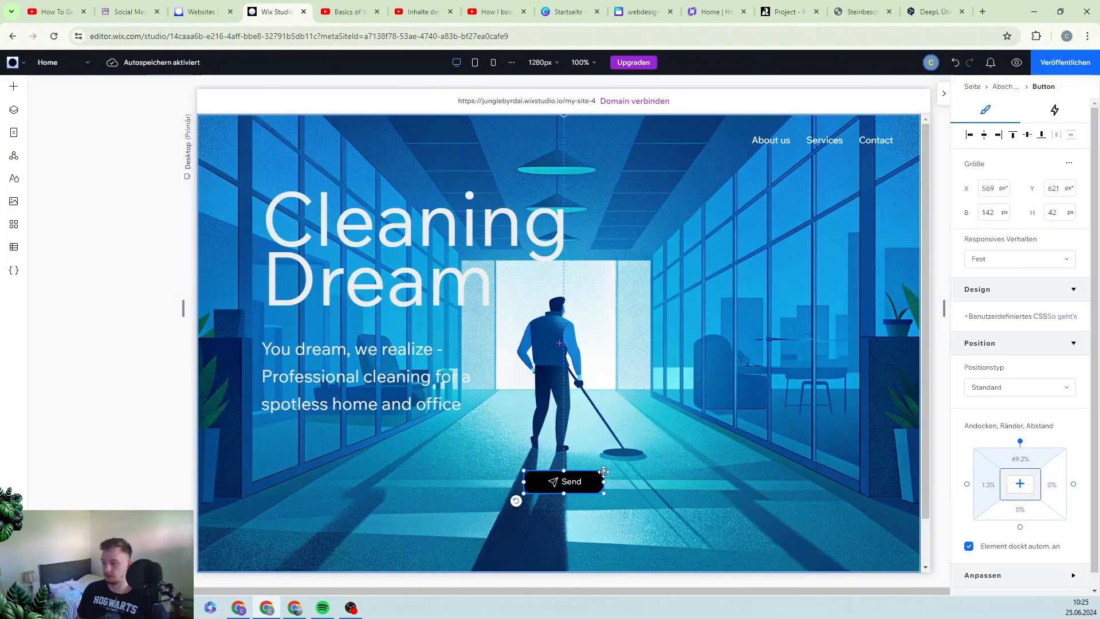
- Enlarge the "Send" button to about 222 × 59 px and centre it horizontally in the hero section
left_click_drag(605, 469, 647, 459)
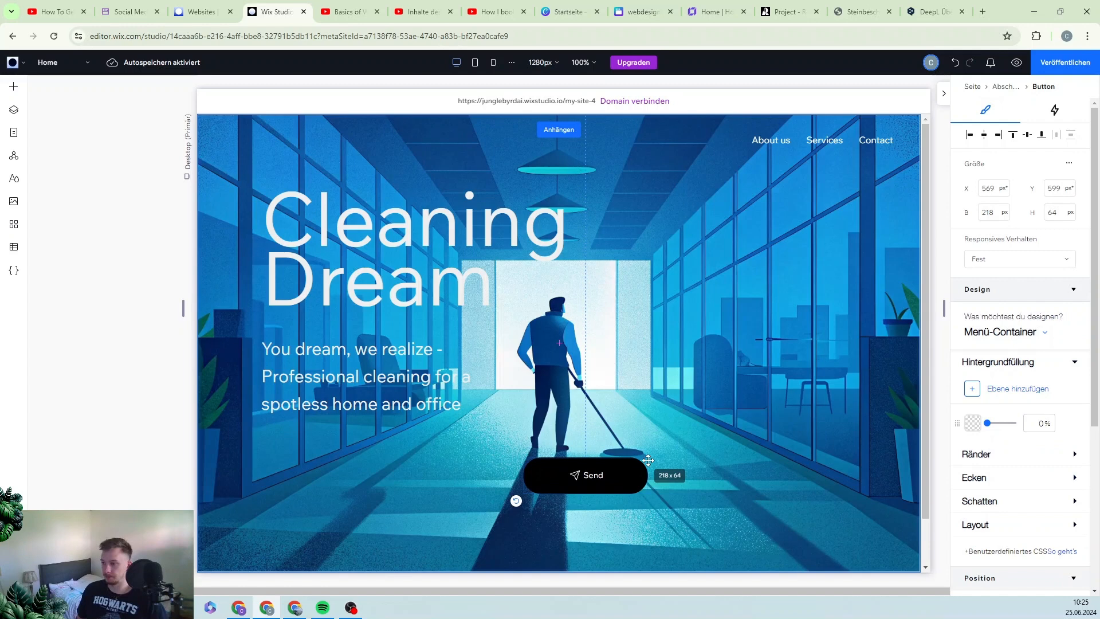
left_click_drag(638, 466, 637, 466)
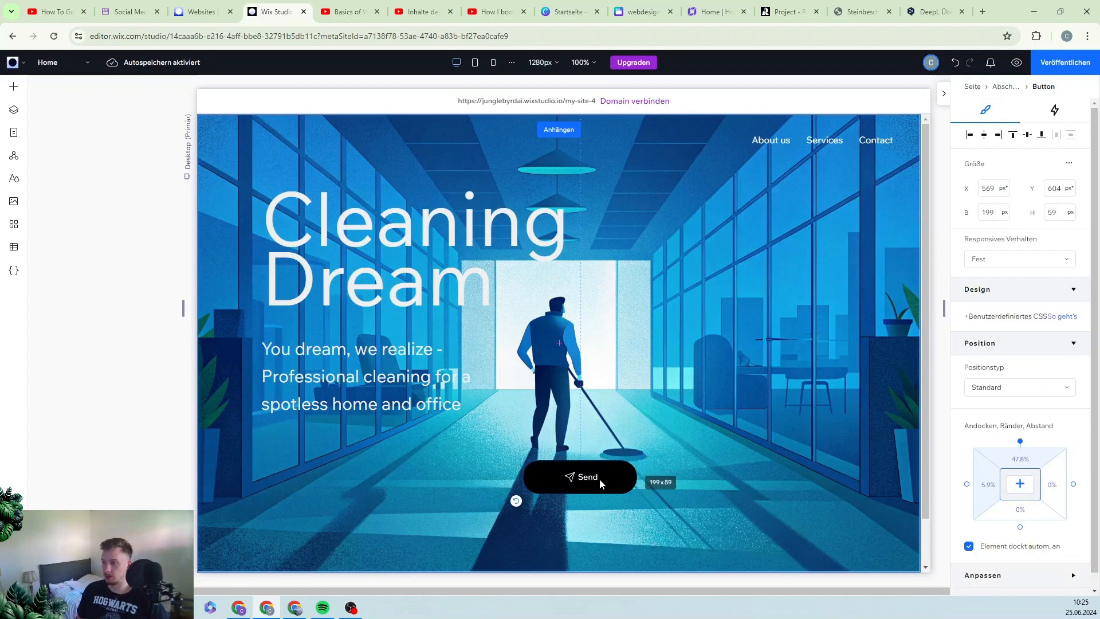
left_click(598, 479)
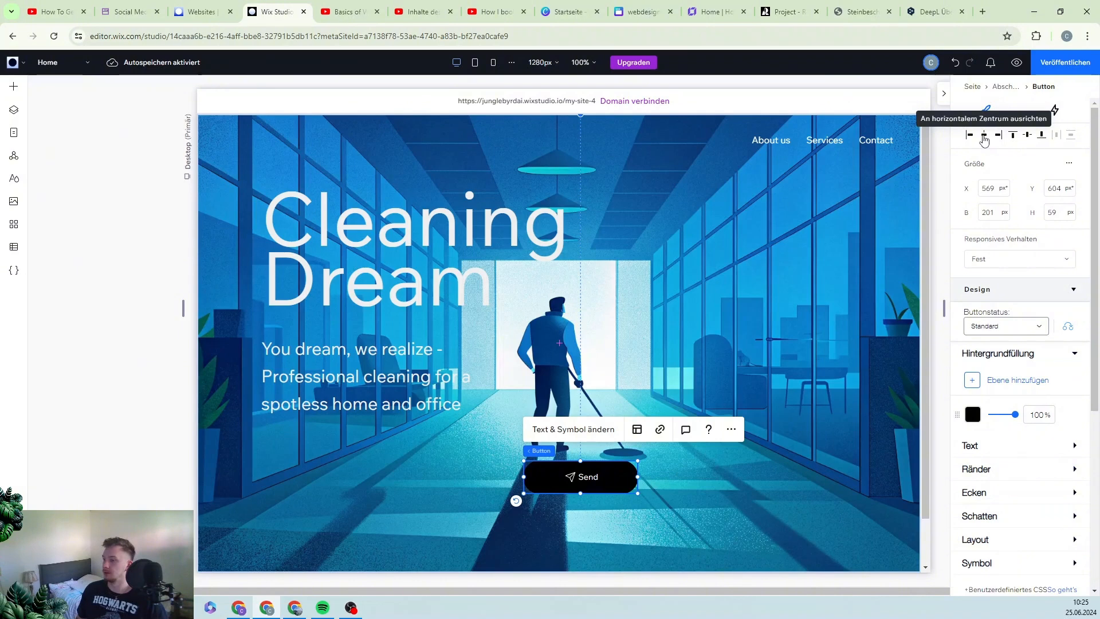
left_click(983, 136)
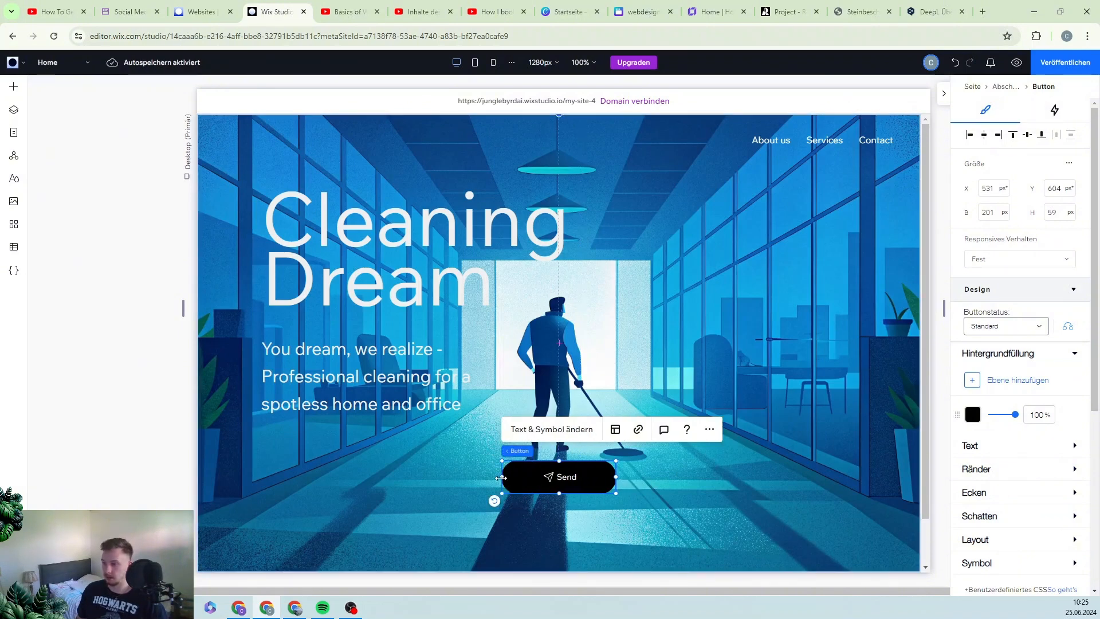
left_click_drag(502, 478, 489, 477)
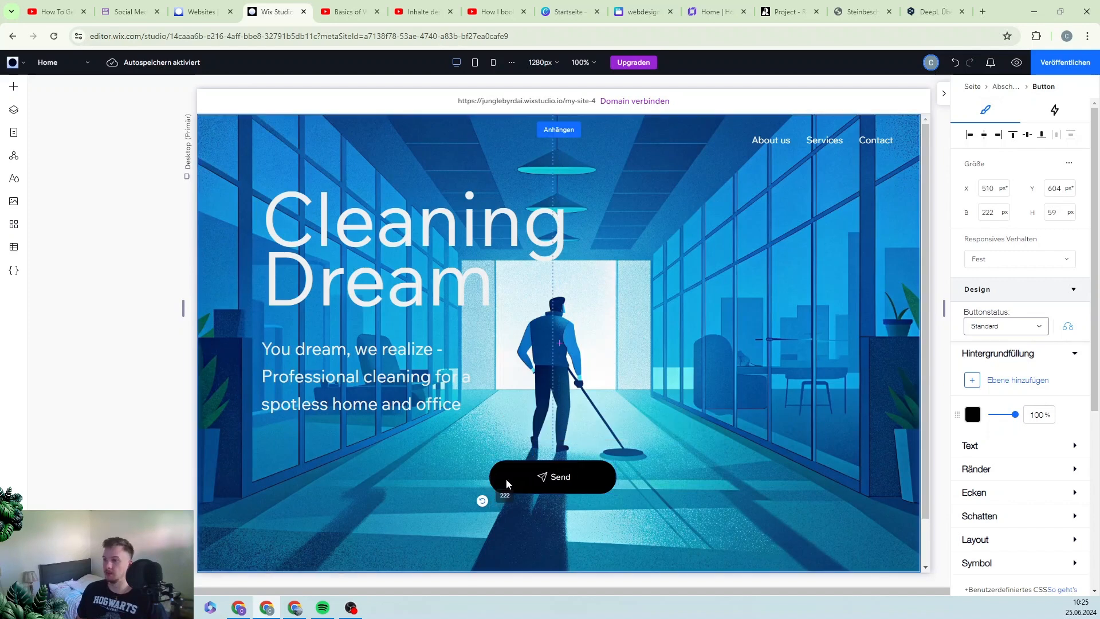
left_click(983, 136)
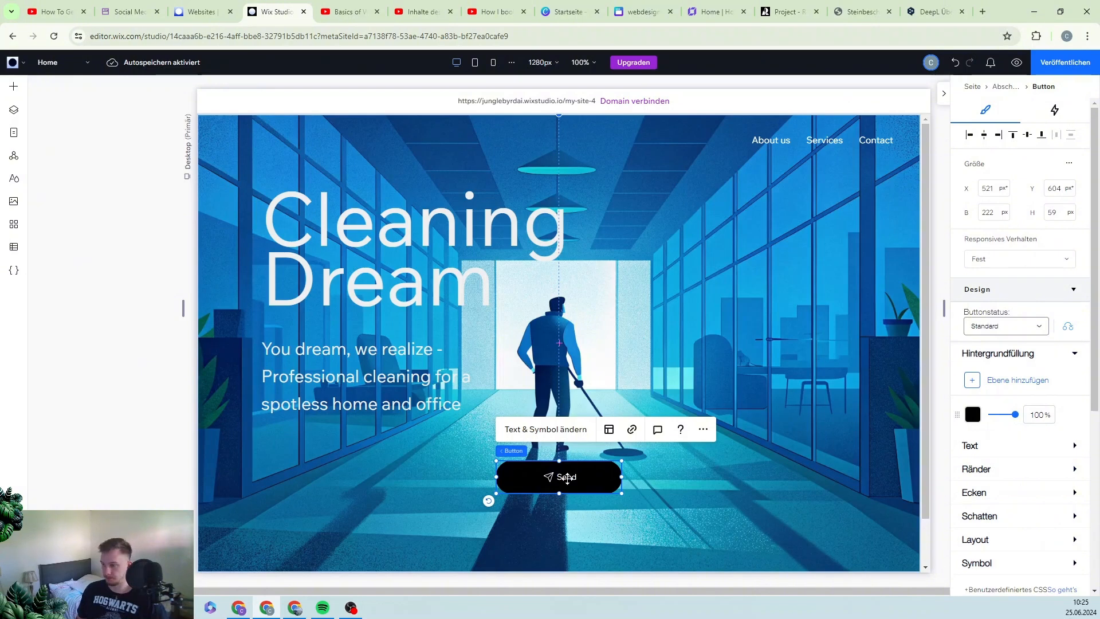
- Change the button's label to "Cleaning Services" and its symbol to a water drop
left_click(538, 438)
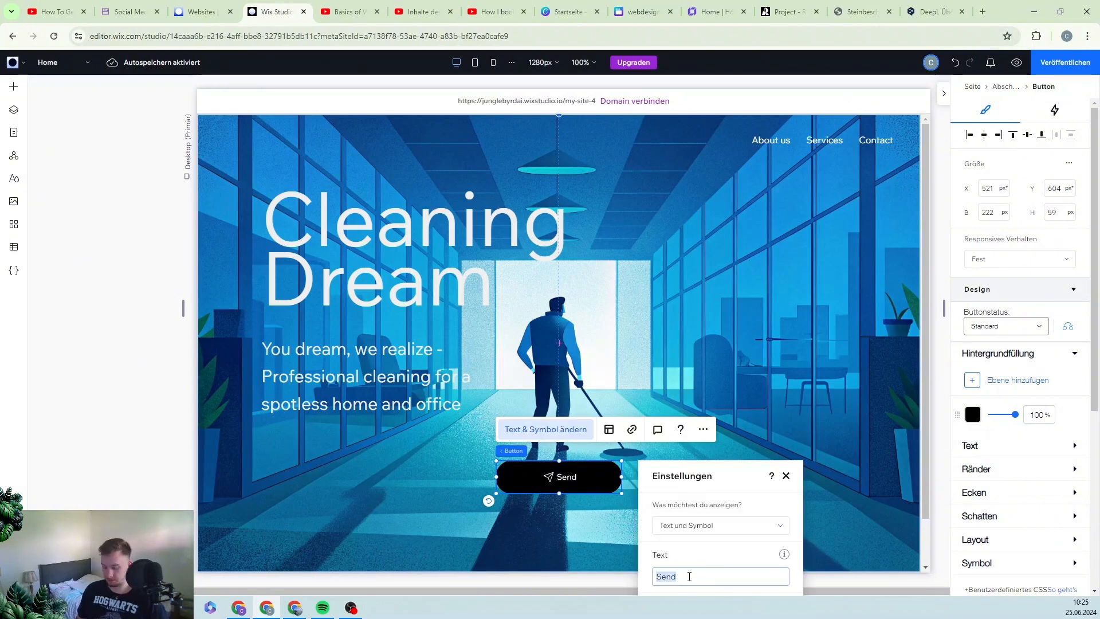
type("Cle")
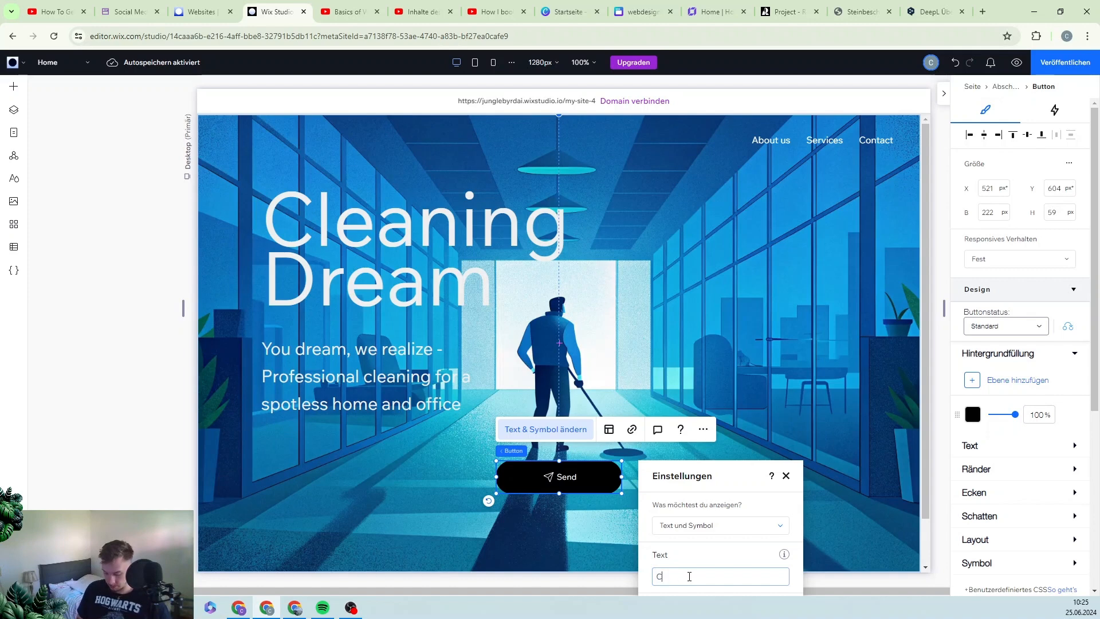
type("aing")
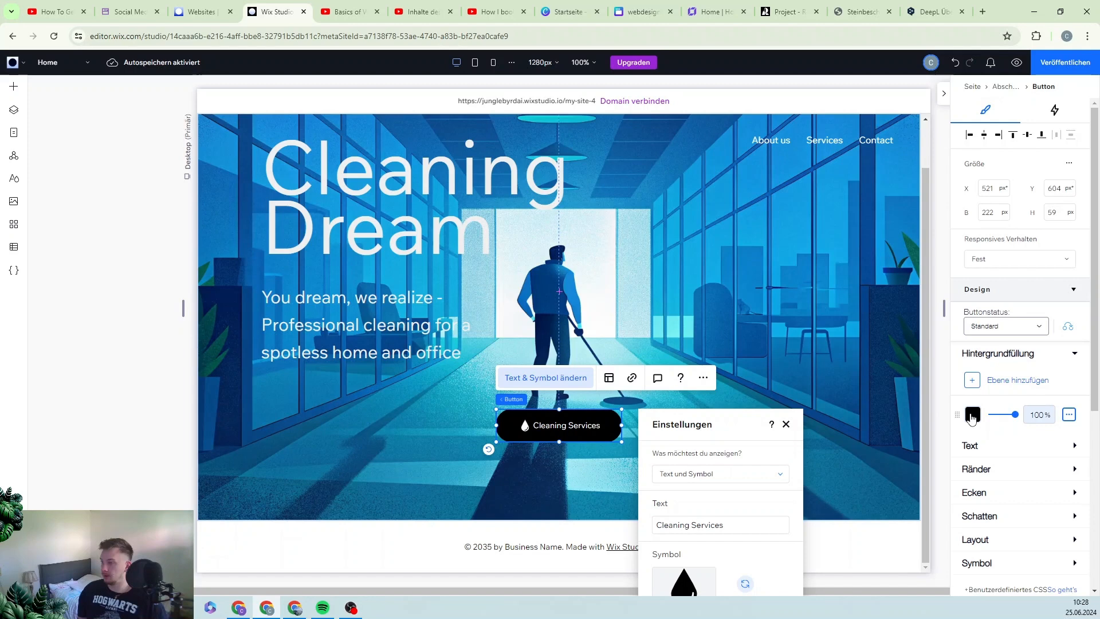
- Set the button's background fill to a custom very light grey and its text colour to black
left_click(972, 414)
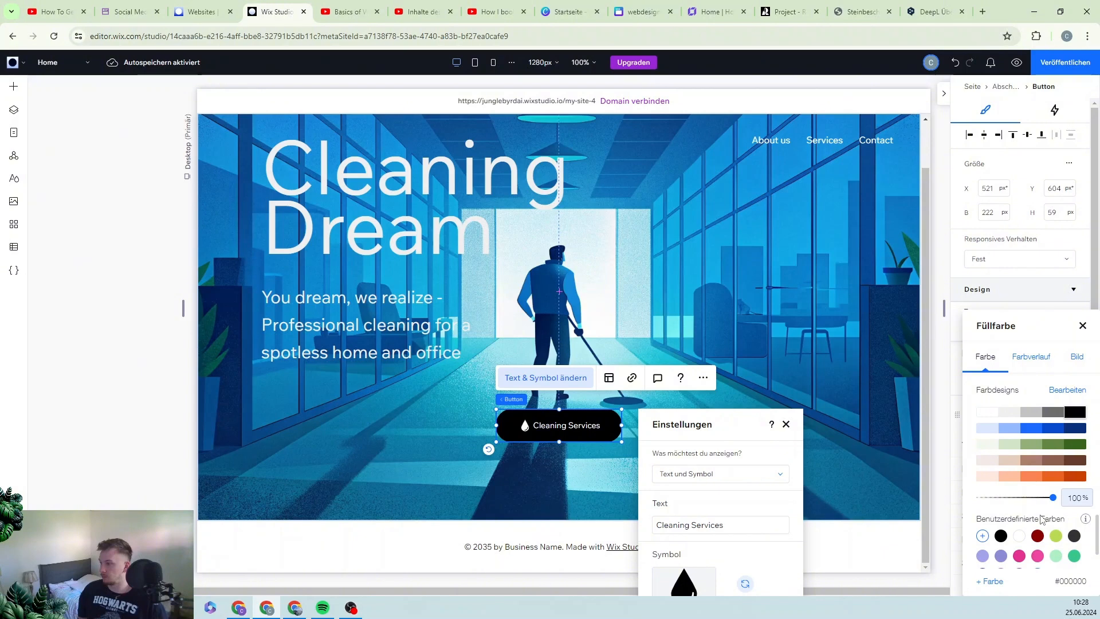
left_click(982, 535)
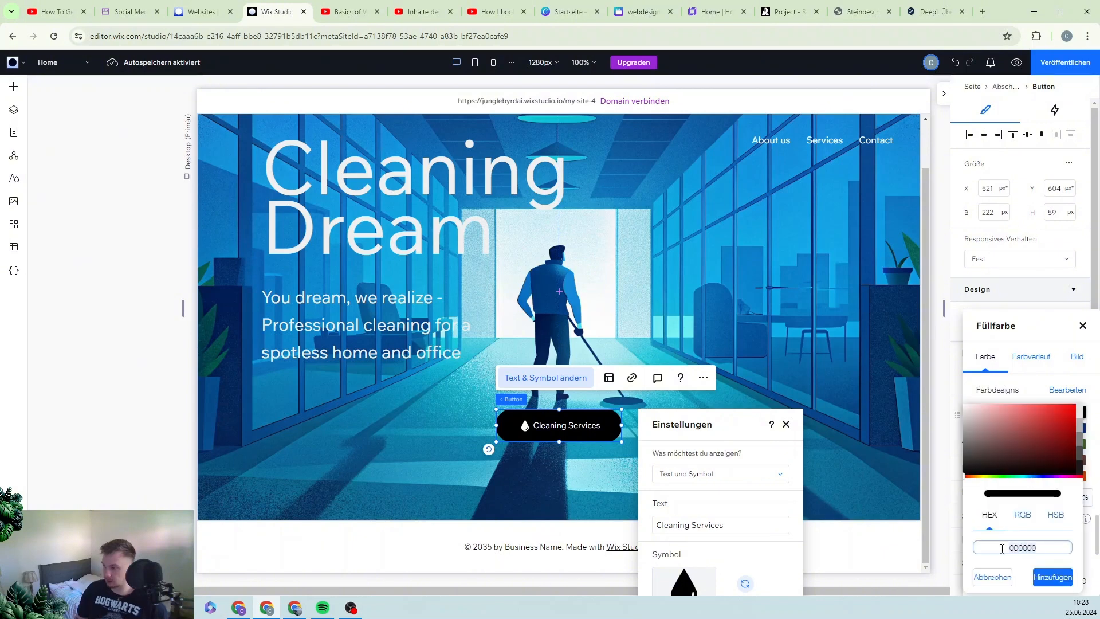
left_click(1060, 576)
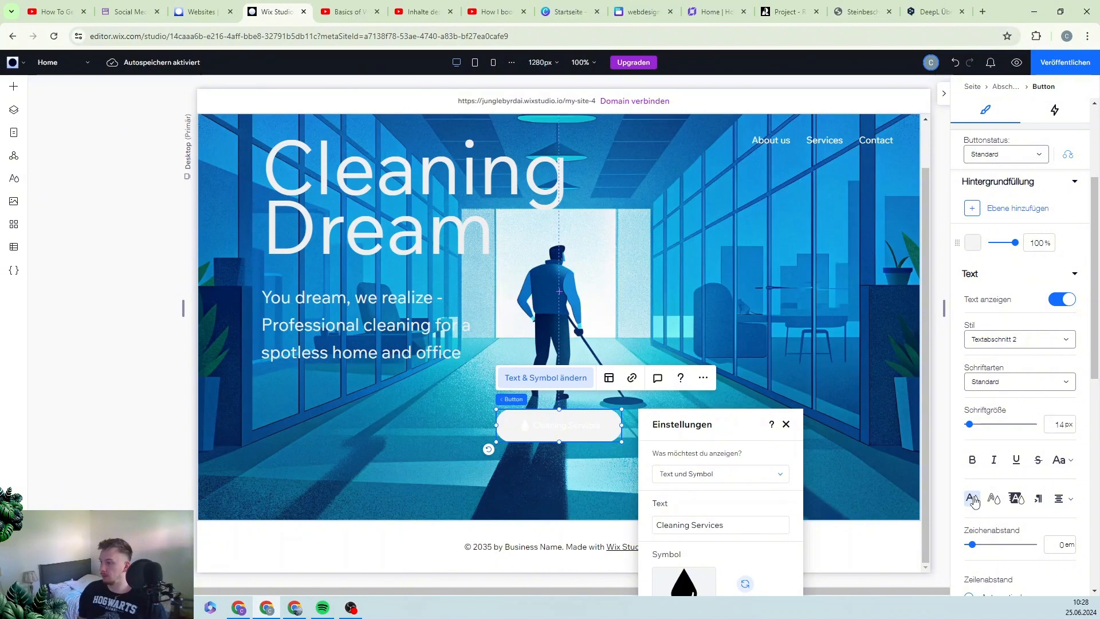
left_click(971, 498)
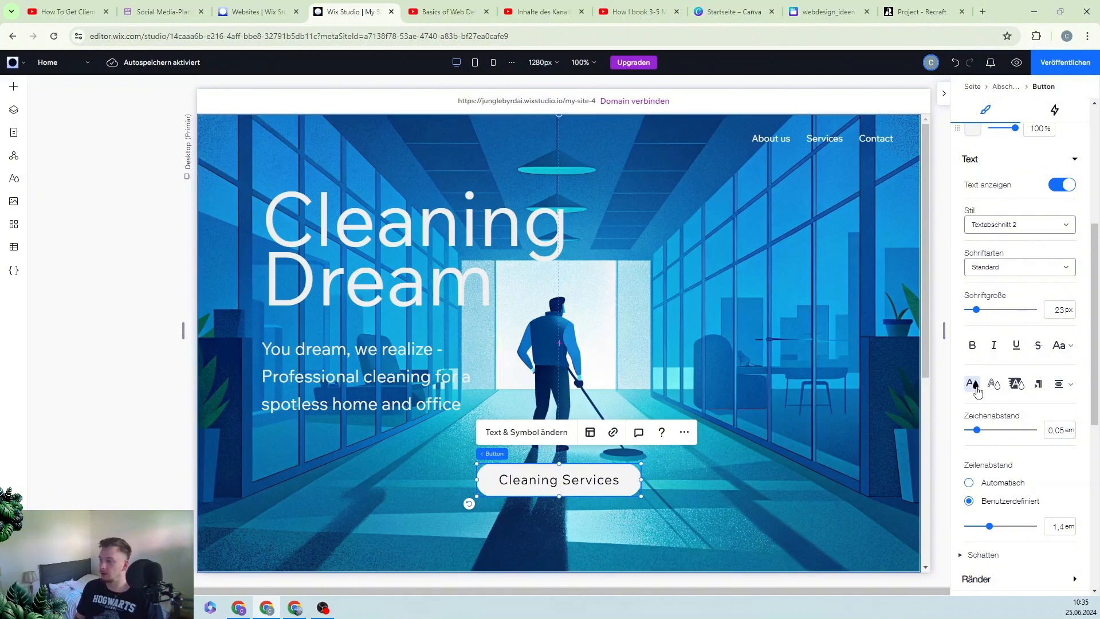
- Add the custom colour #0A3A71 and apply it to the "Cleaning Services" button text
left_click(976, 388)
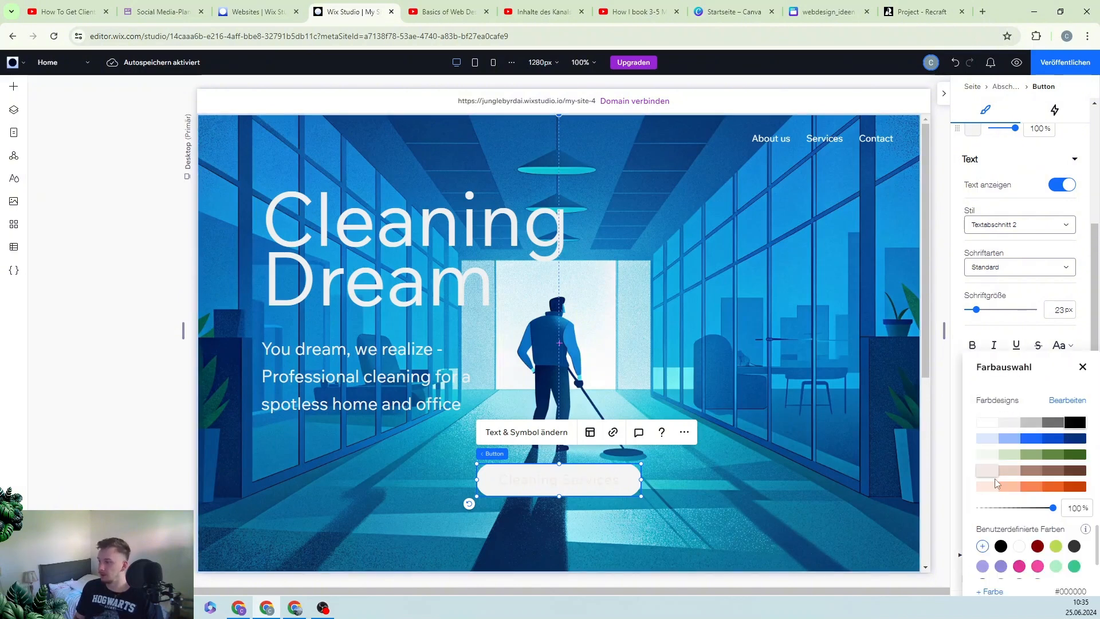
scroll(1002, 567, "down", 1)
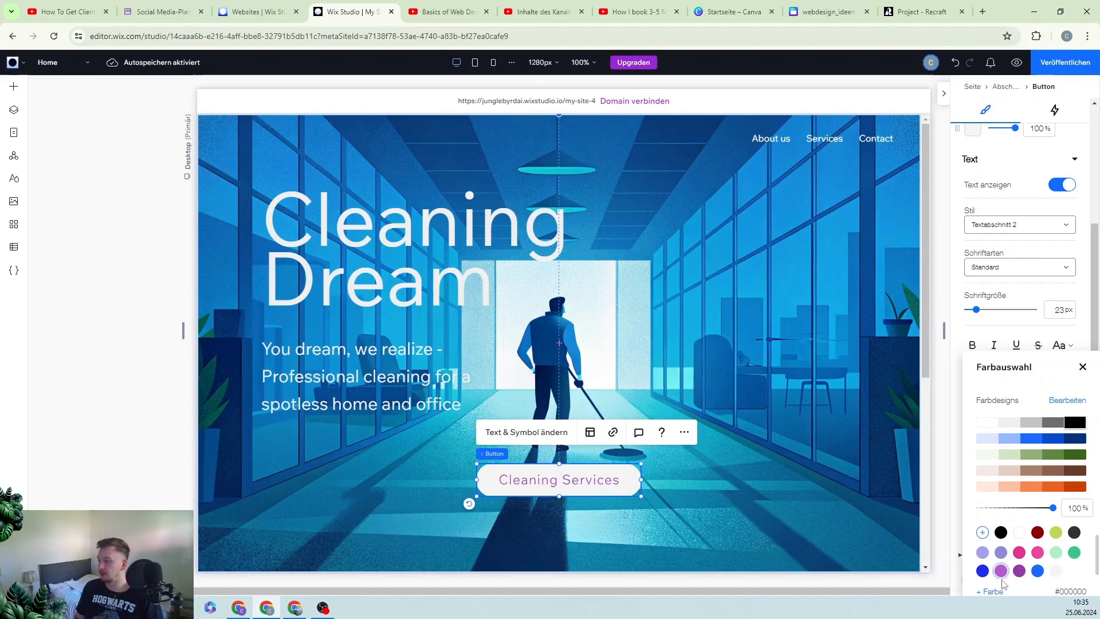
scroll(991, 590, "down", 1)
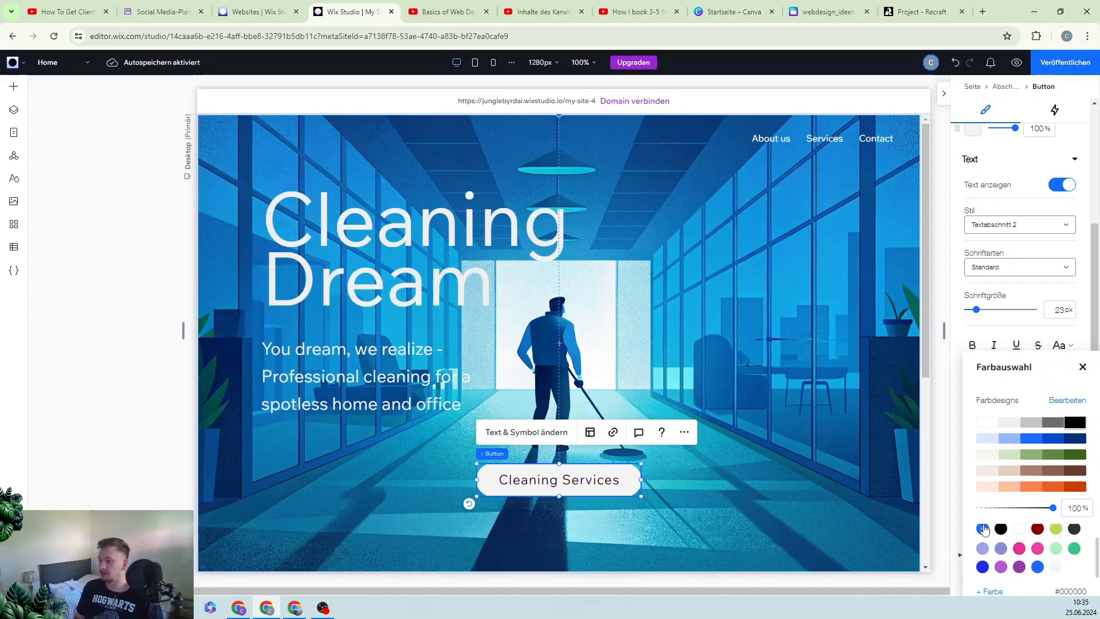
left_click(990, 592)
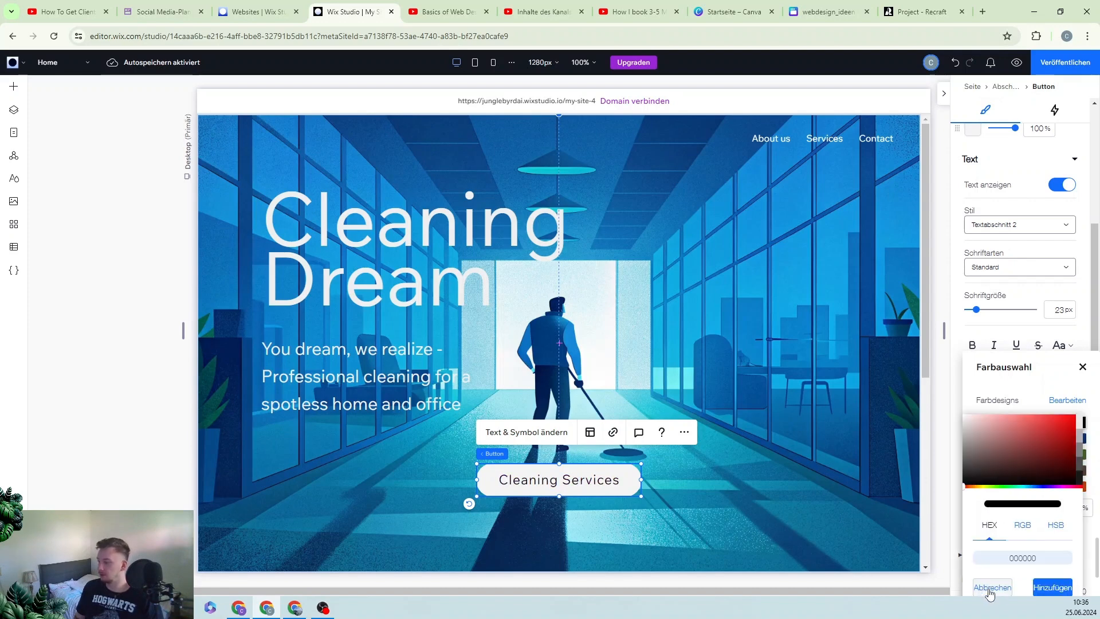
left_click(1042, 564)
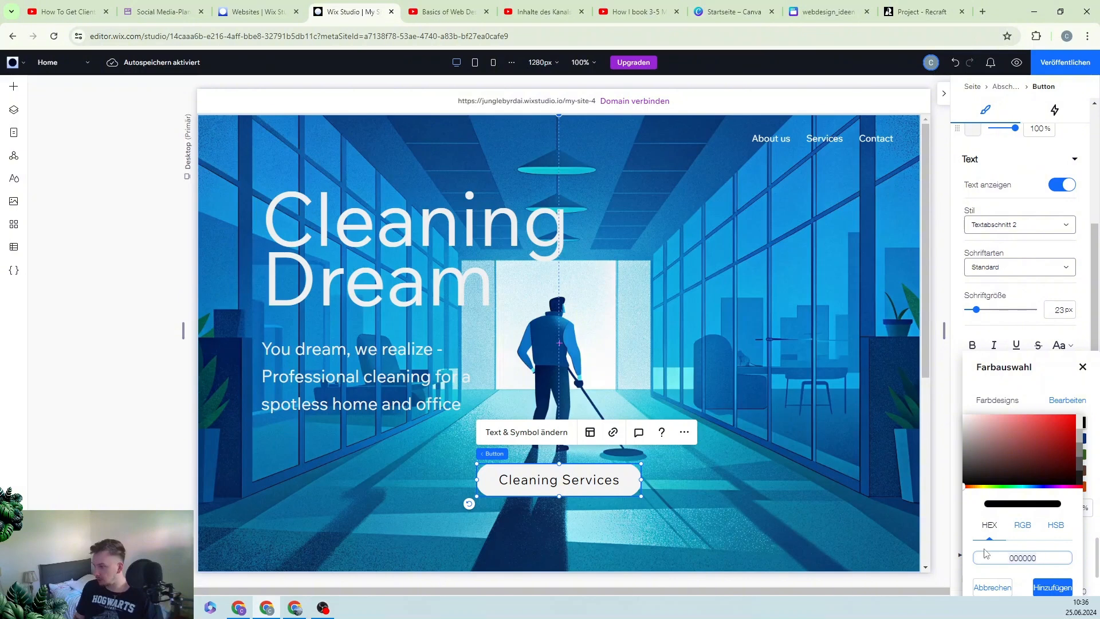
type("0A3A71")
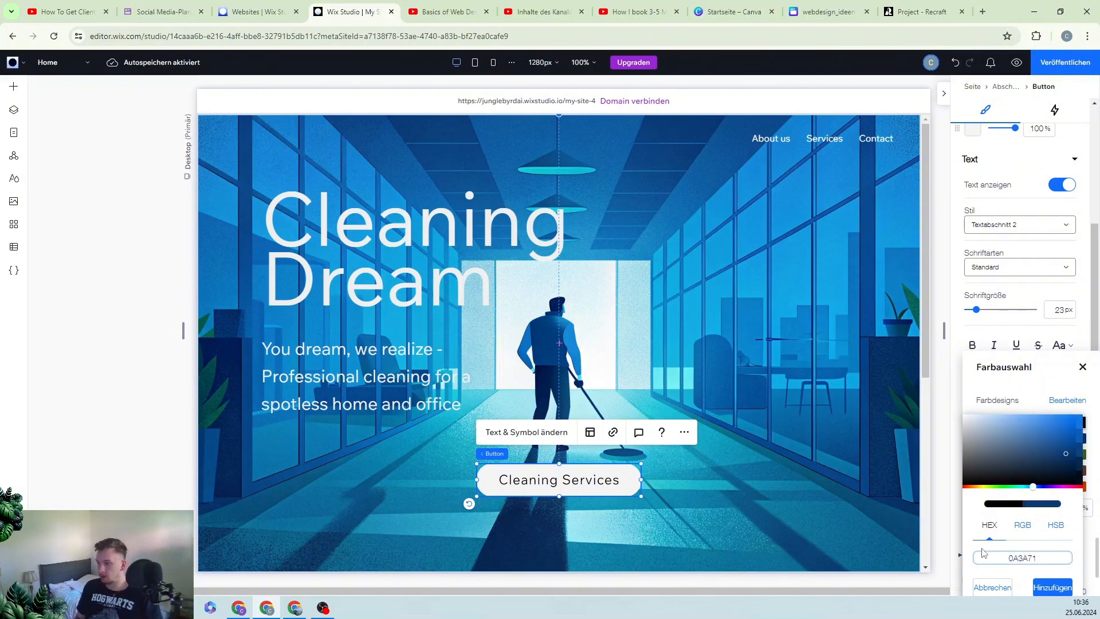
left_click(1052, 587)
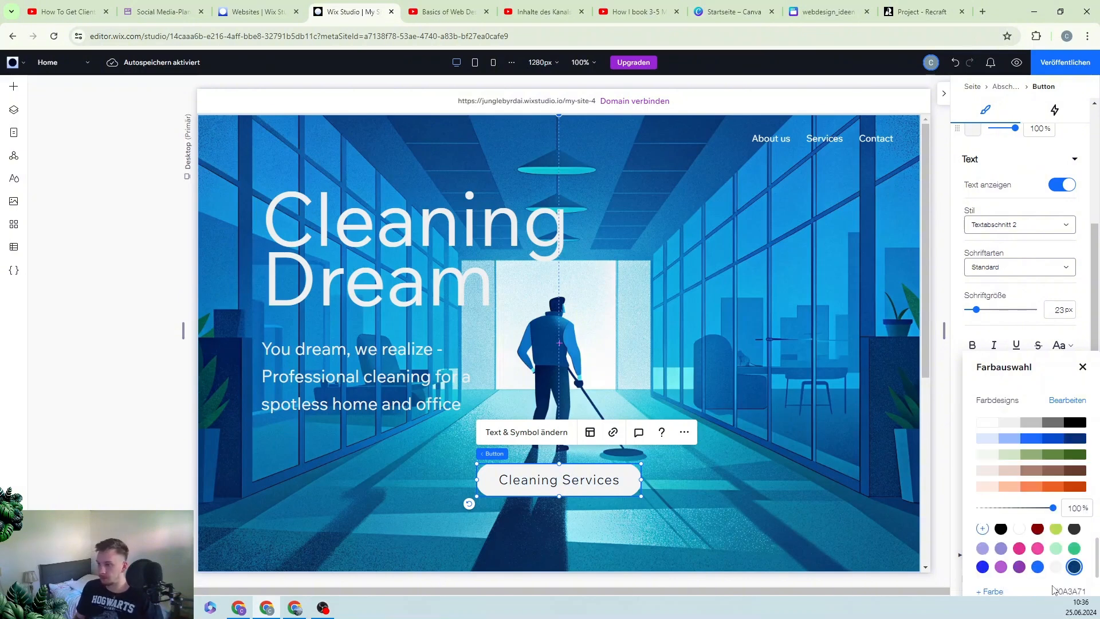
left_click(673, 531)
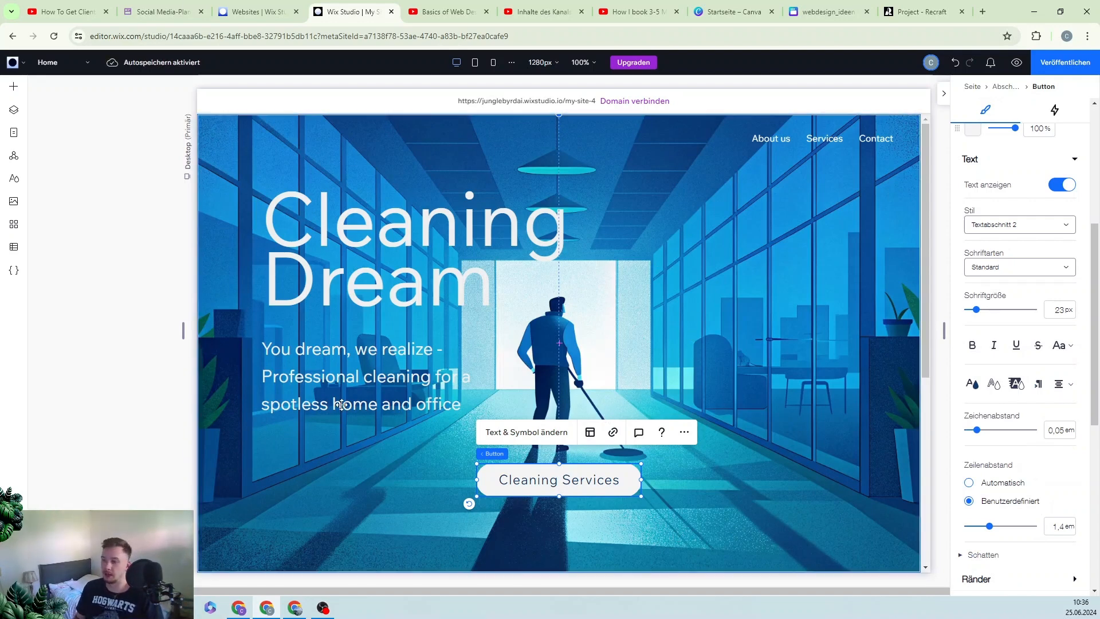
- Duplicate the hero tagline paragraph and place the copy just right of the button, at about X 789, Y 558 px
left_click(560, 441)
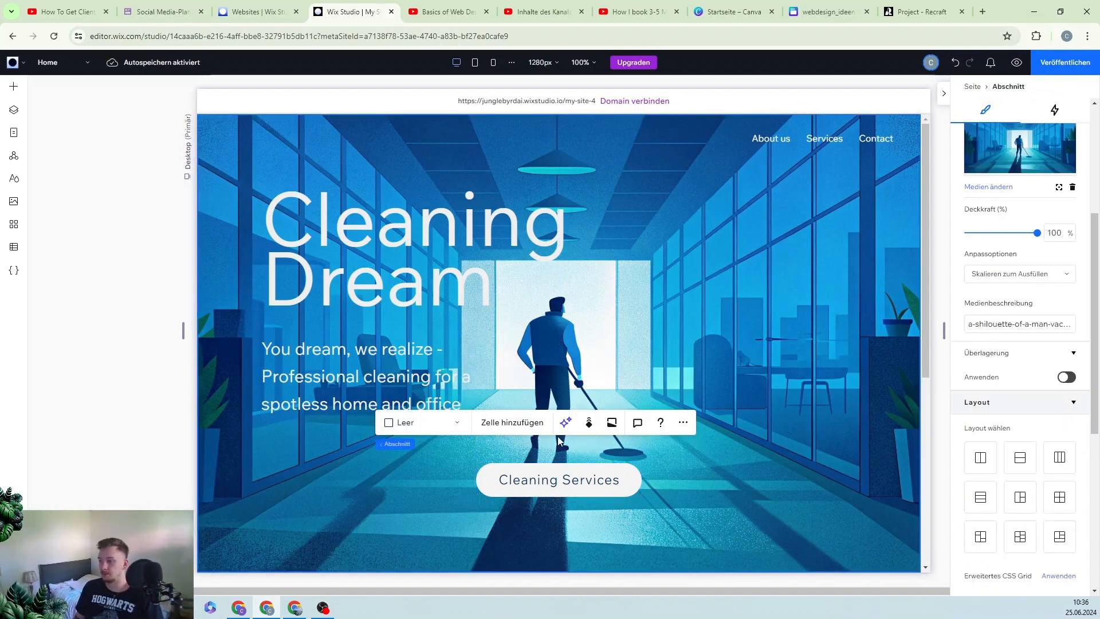
left_click(366, 365)
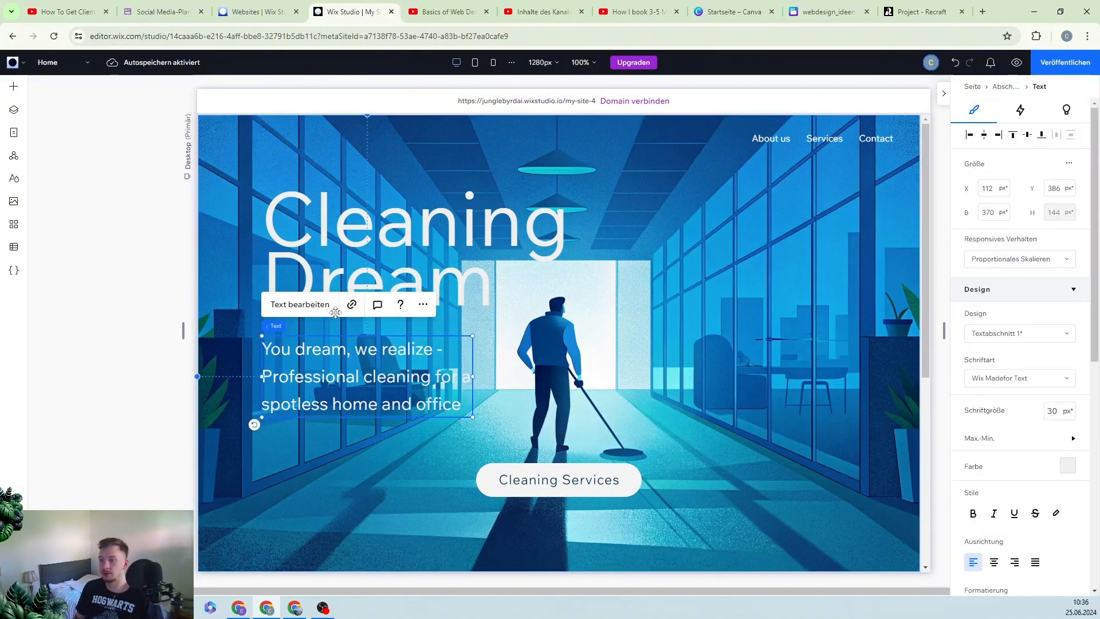
left_click(425, 308)
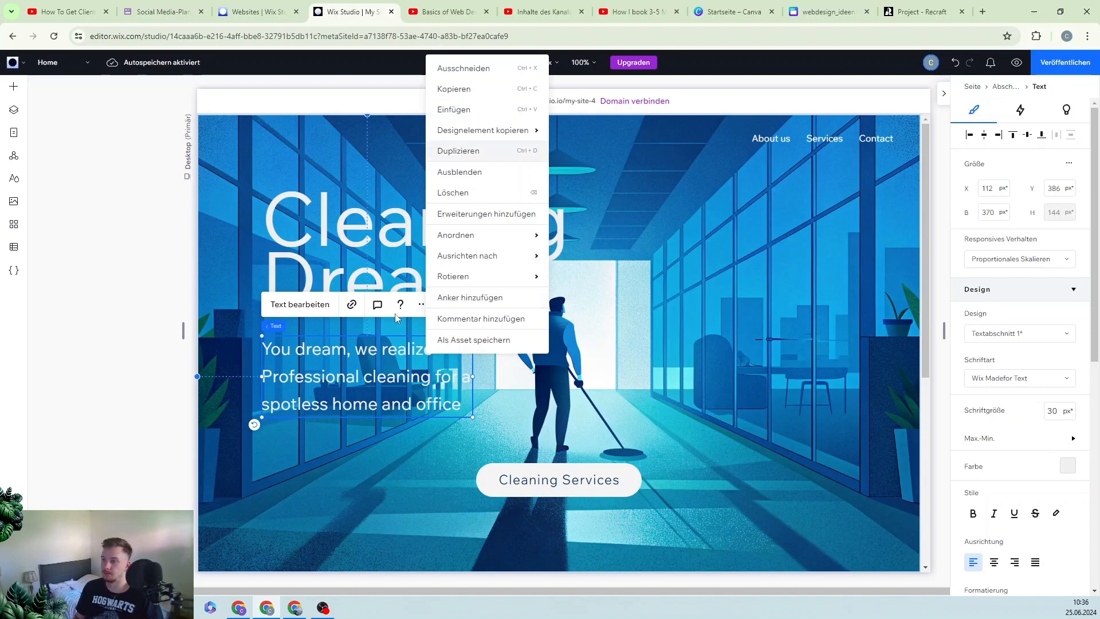
left_click(465, 151)
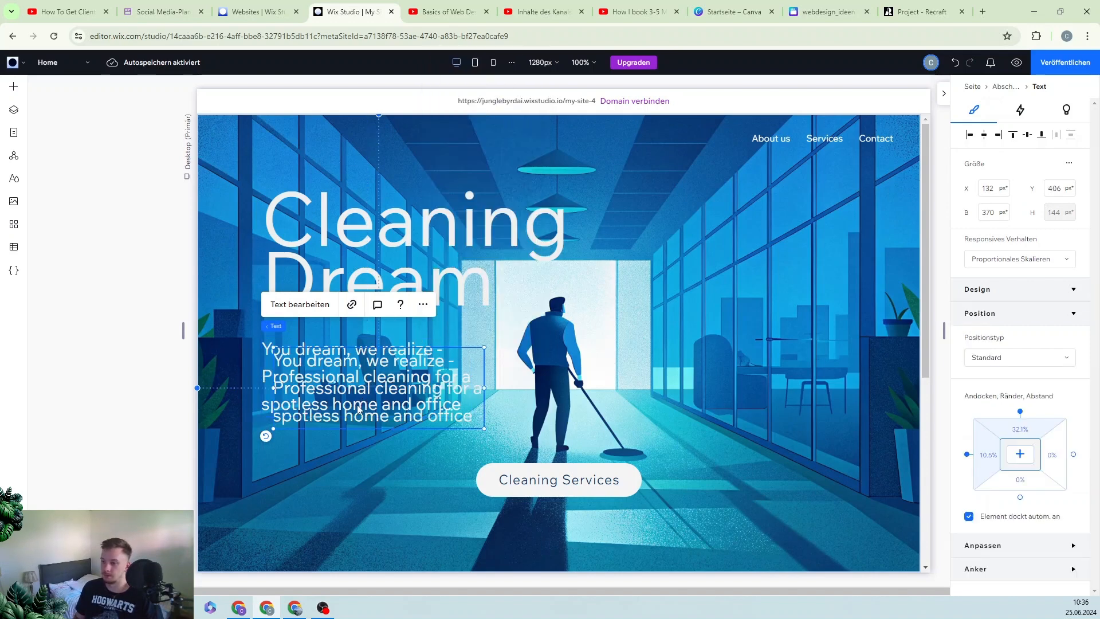
left_click_drag(463, 393, 736, 480)
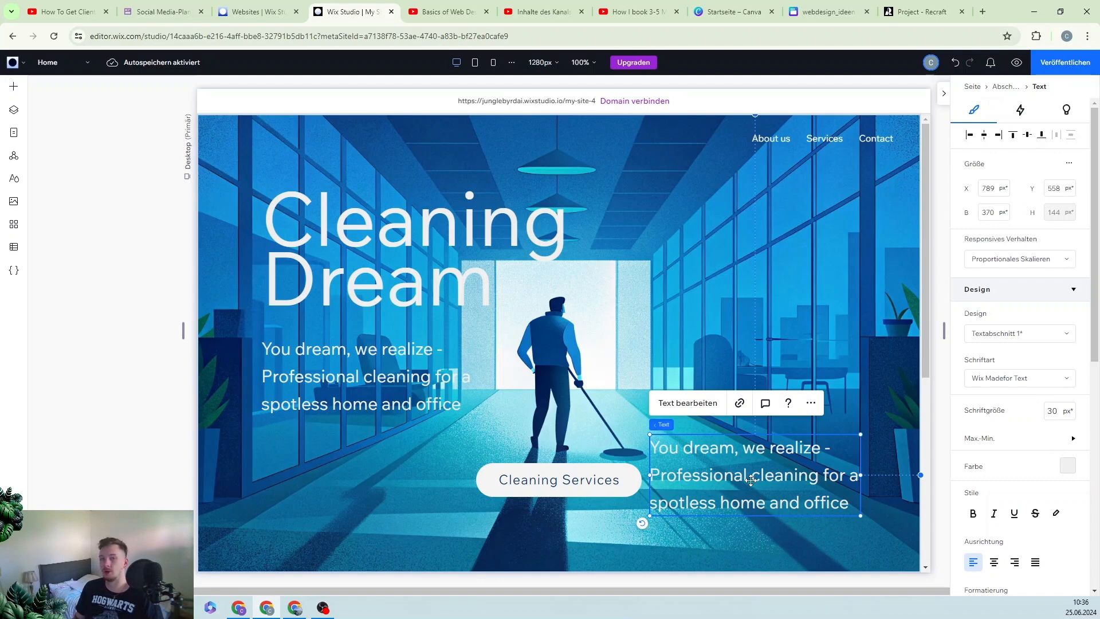
- Set the duplicated paragraph's font size to 14 px and narrow its text box to about 160 px
left_click(1054, 411)
type("1")
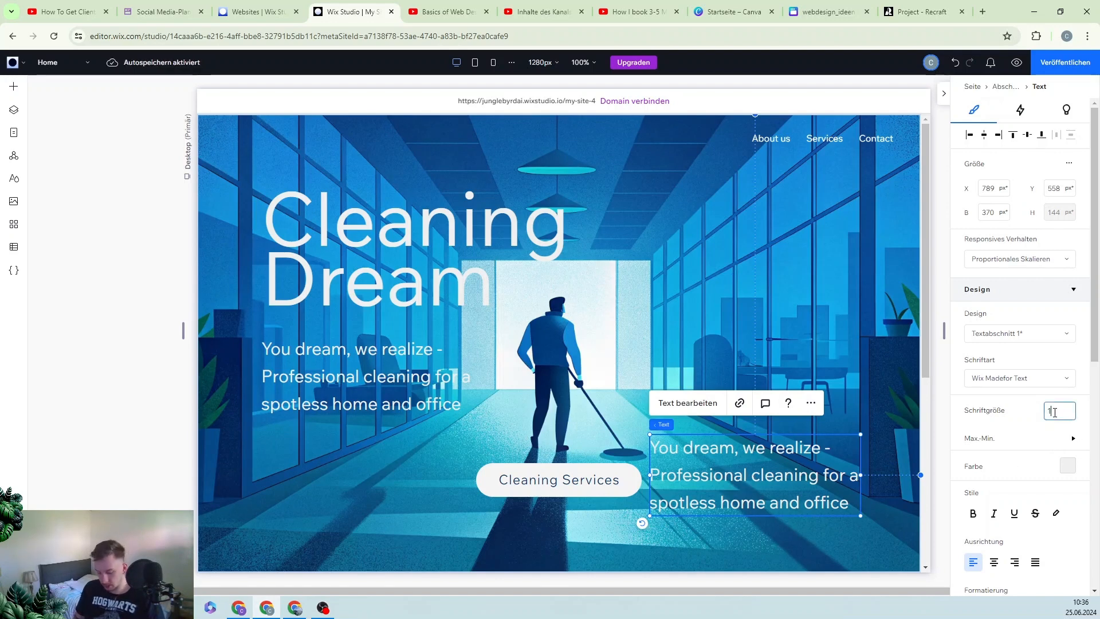
type("4")
key("Return")
left_click_drag(860, 446, 862, 446)
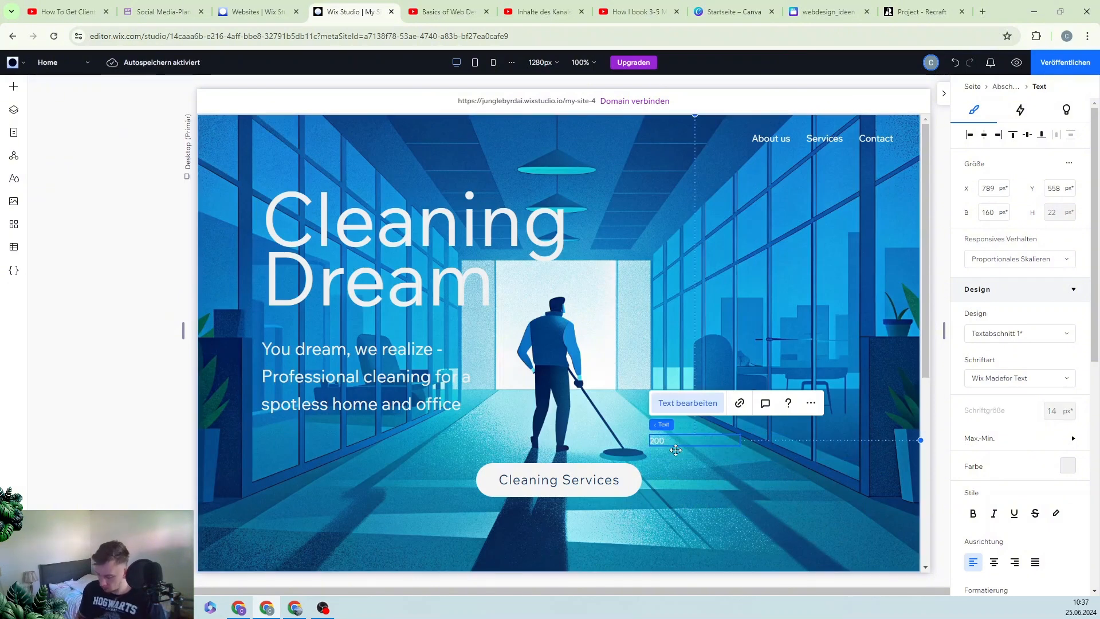
- Replace the duplicated paragraph's text with "200+ cleaned buildings"
type("+")
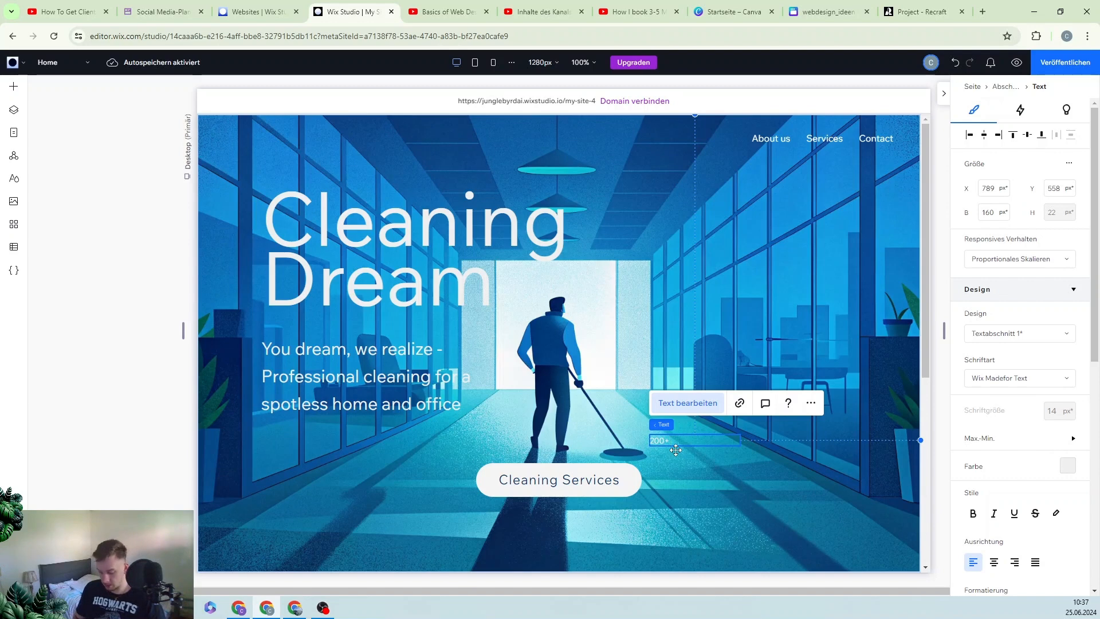
type(" cleaned ")
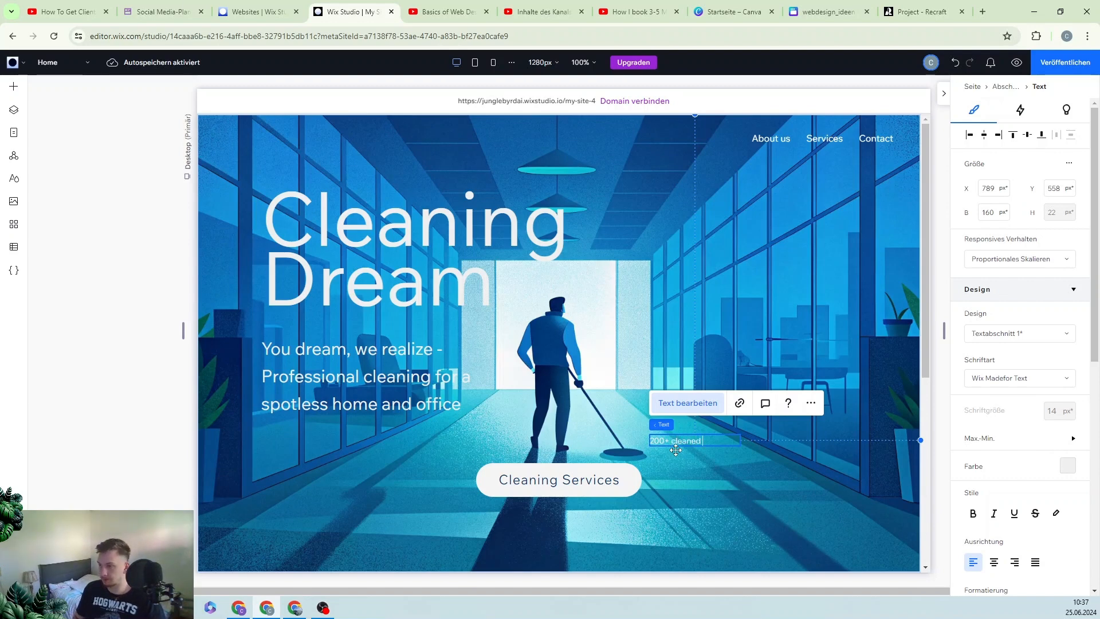
type("buildings")
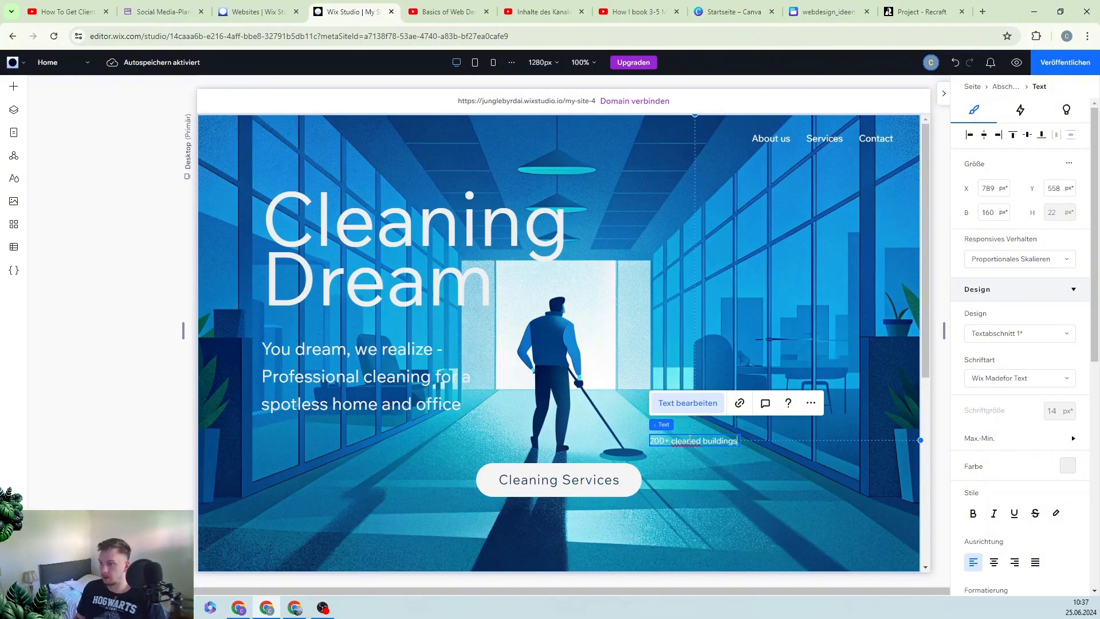
- Make "200+" bold and narrow the text box to about 82 px so each word sits on its own line
right_click(689, 441)
left_click(671, 439)
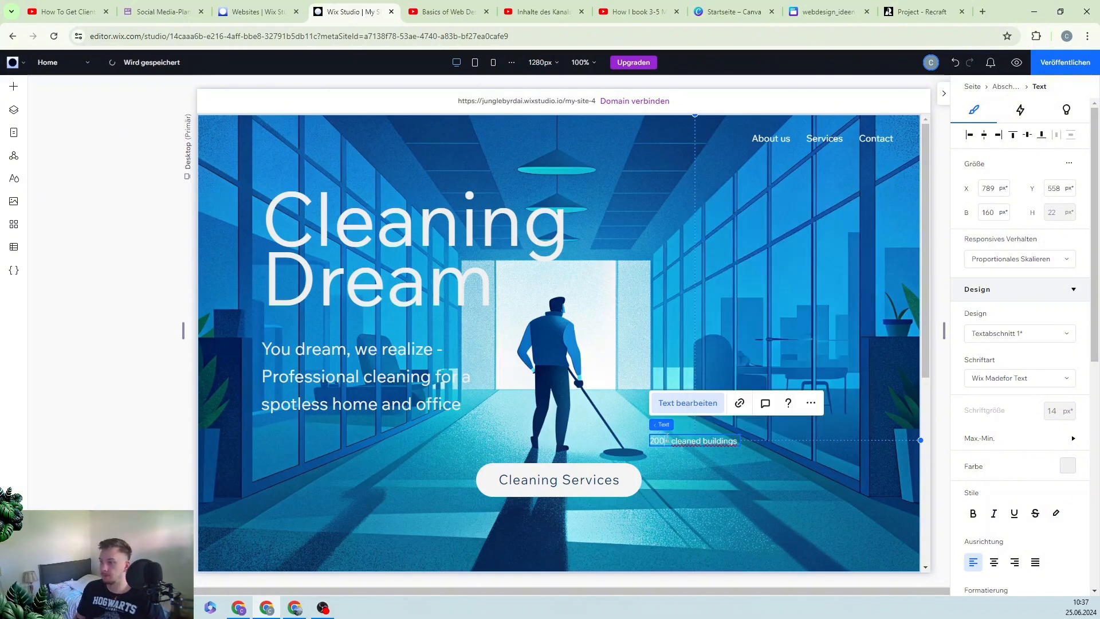
left_click_drag(669, 441, 649, 441)
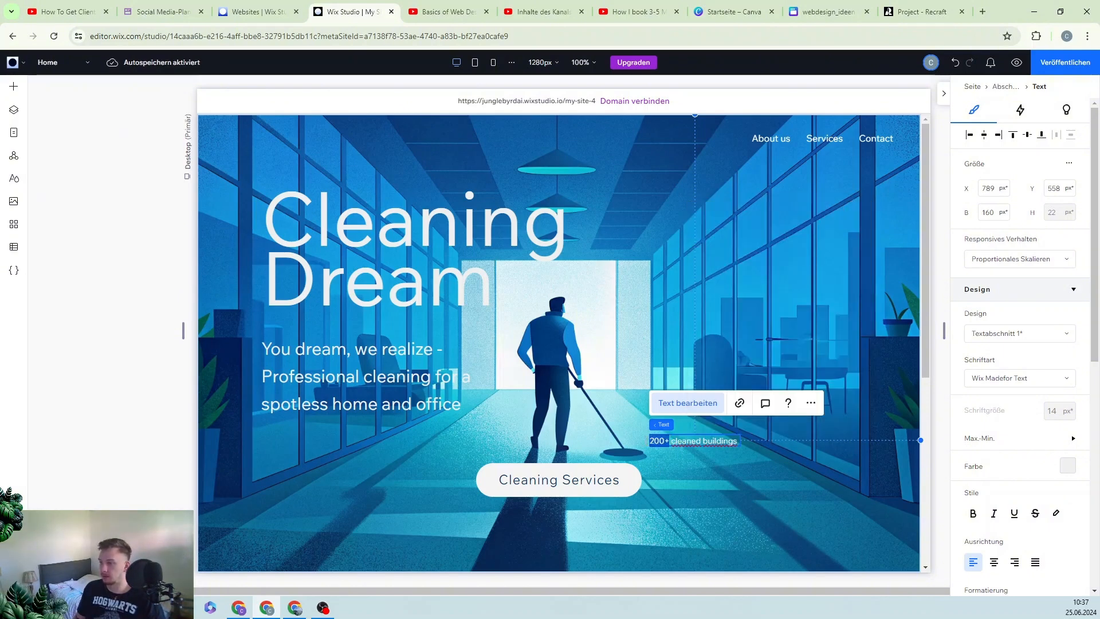
left_click(973, 513)
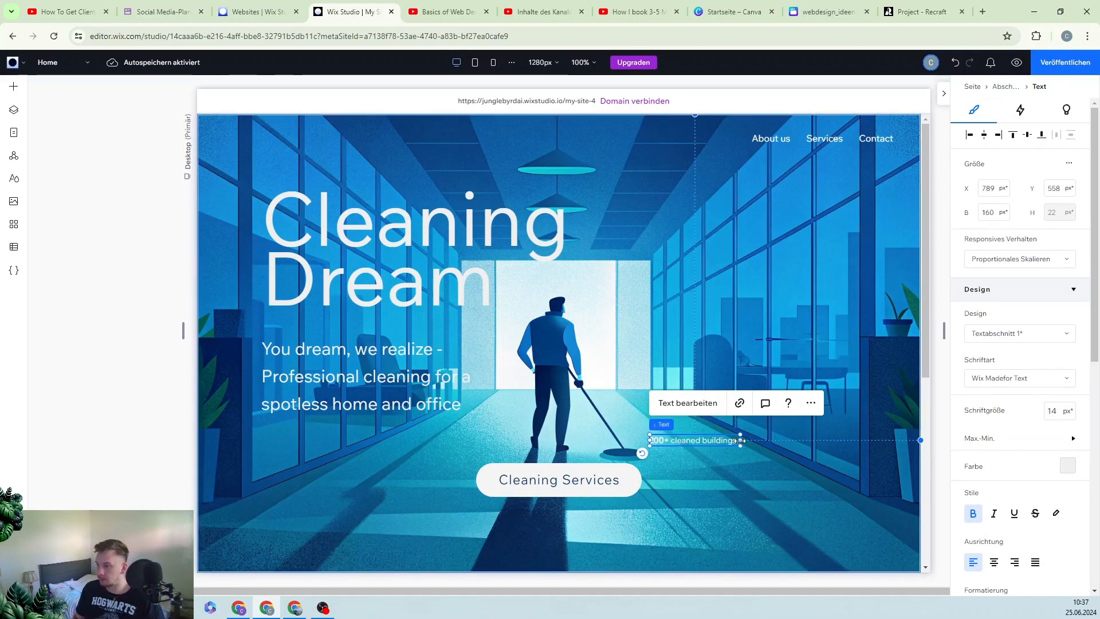
left_click_drag(740, 440, 665, 453)
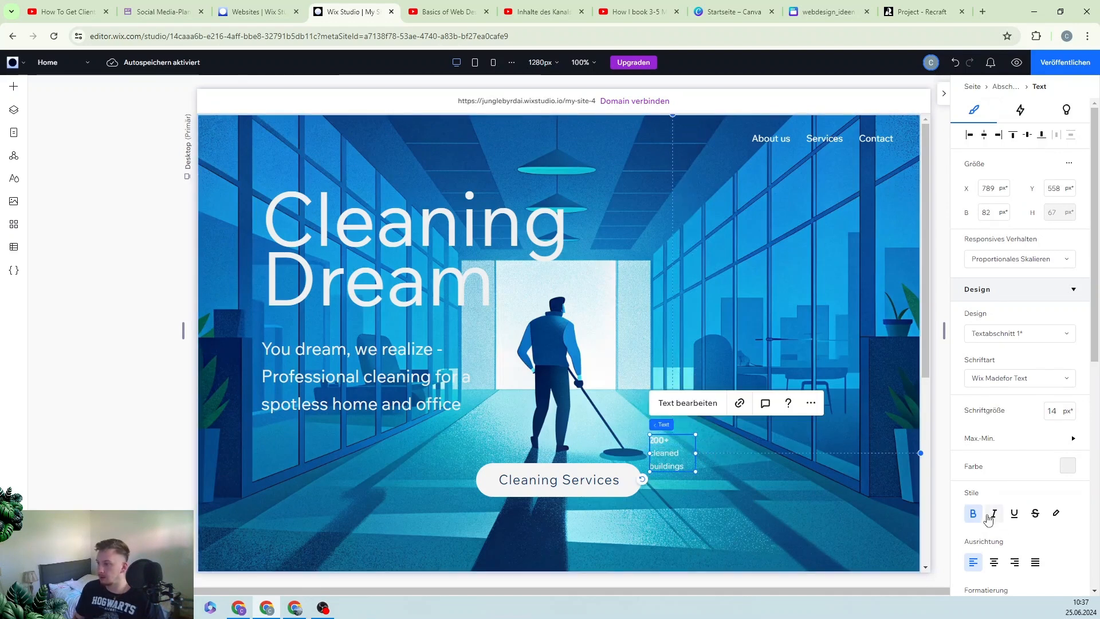
- Center-align the "200+ cleaned buildings" text and move it level with the Cleaning Services button, at about X 788, Y 605 px
left_click(995, 564)
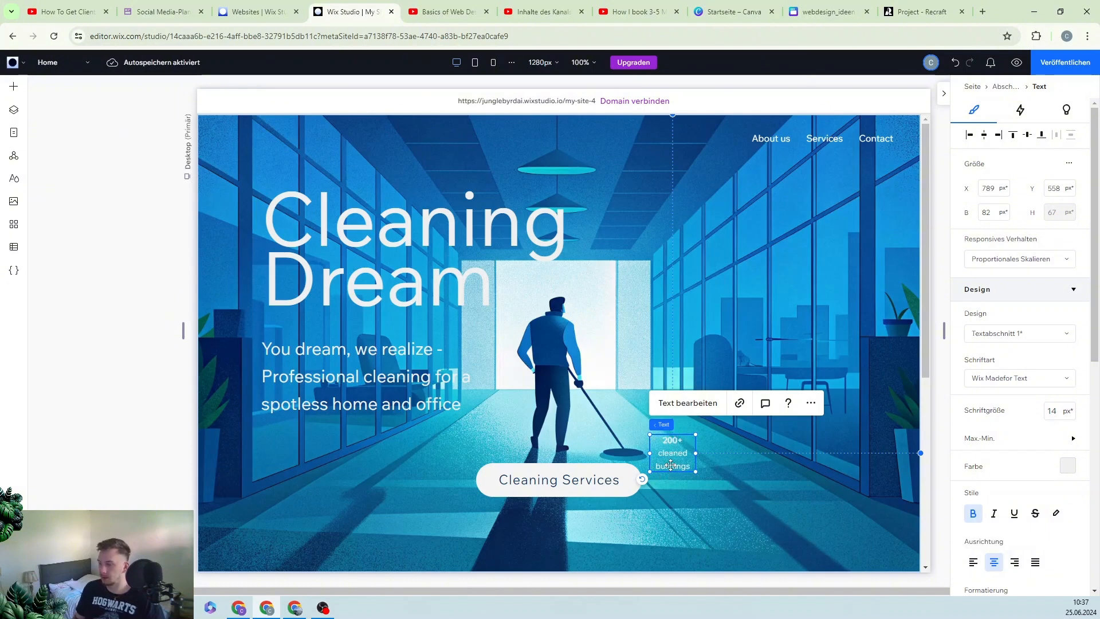
left_click_drag(673, 456, 672, 483)
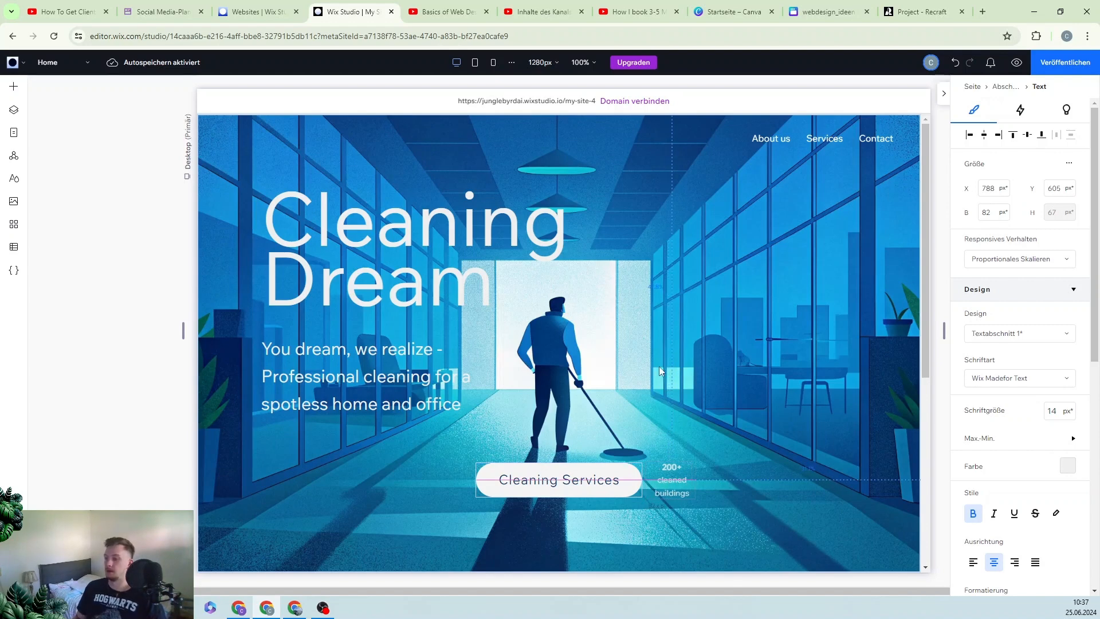
left_click(660, 367)
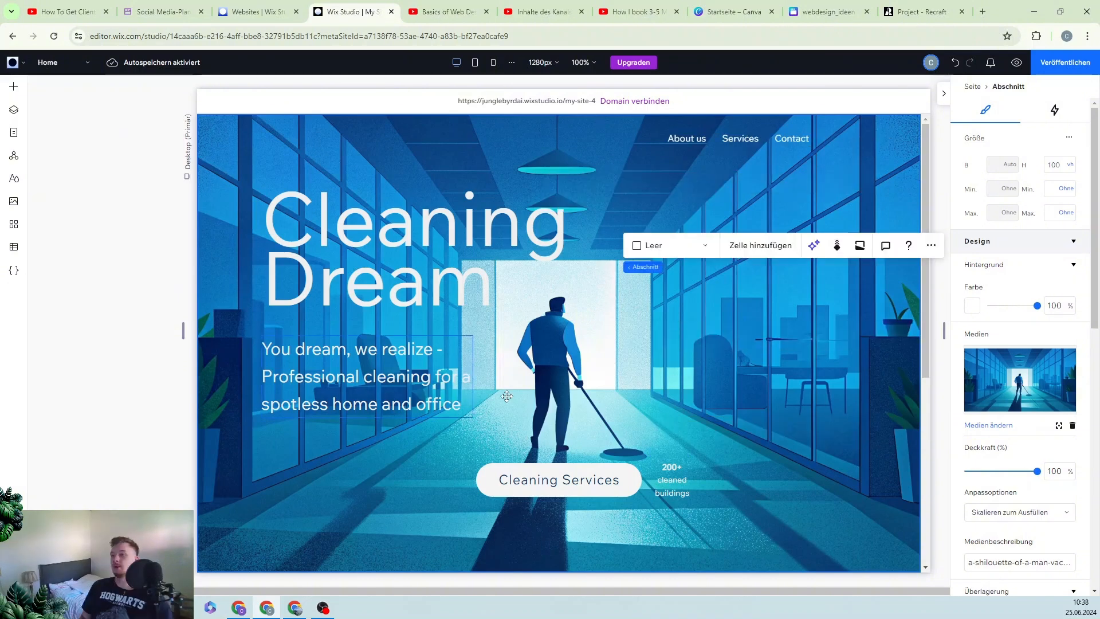
- Duplicate the Cleaning Services button and move the copy into the hero's upper right area, at about X 747, Y 289 px
left_click(535, 475)
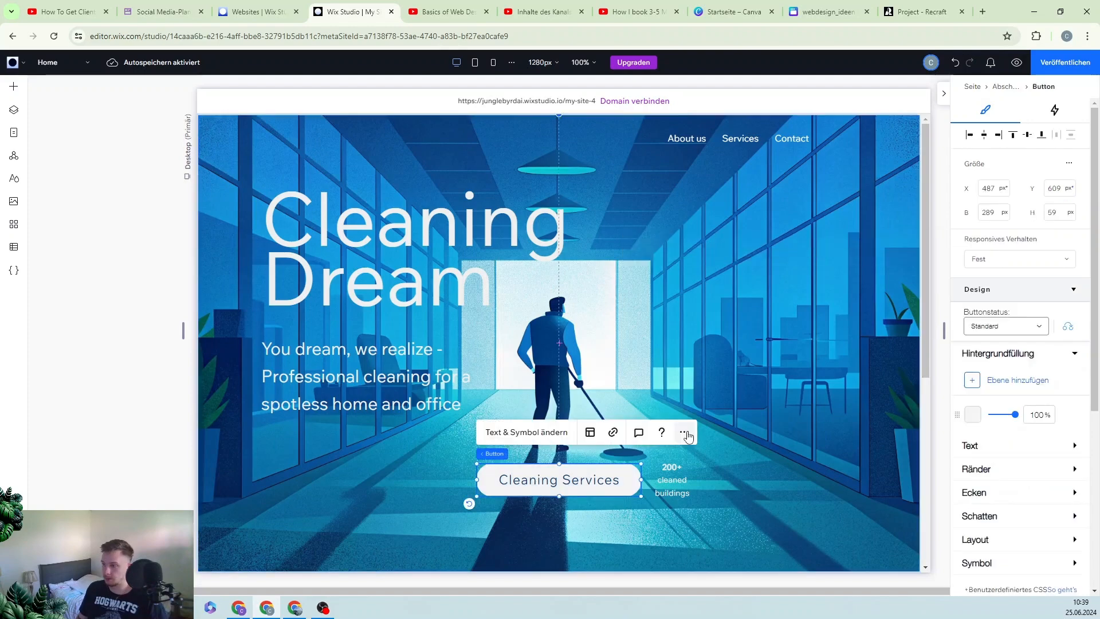
left_click(683, 433)
mouse_move(726, 358)
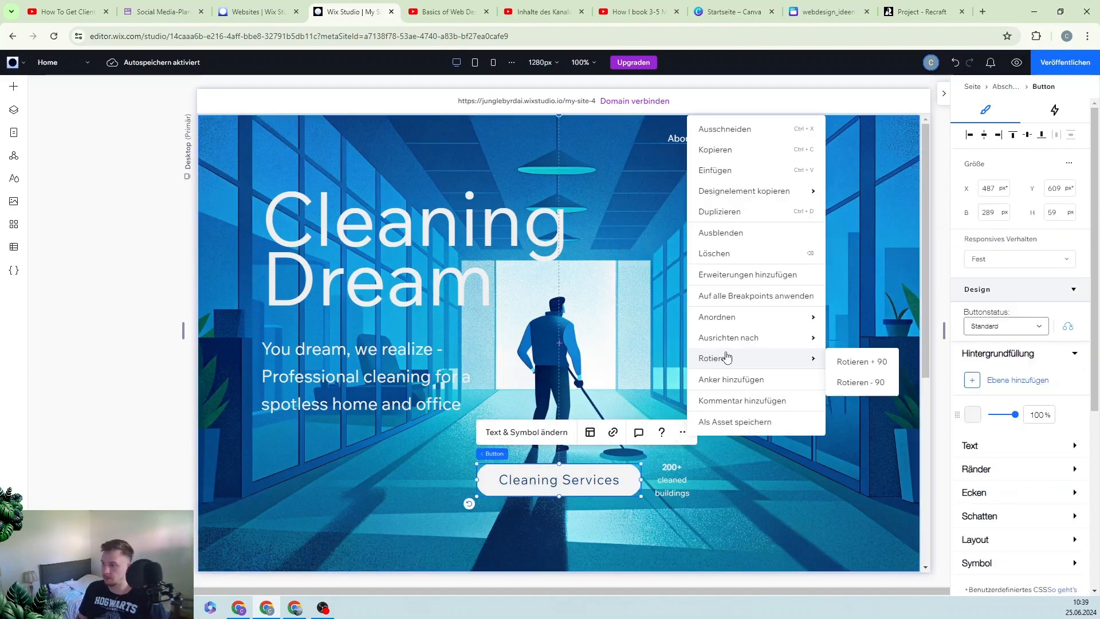
left_click(719, 213)
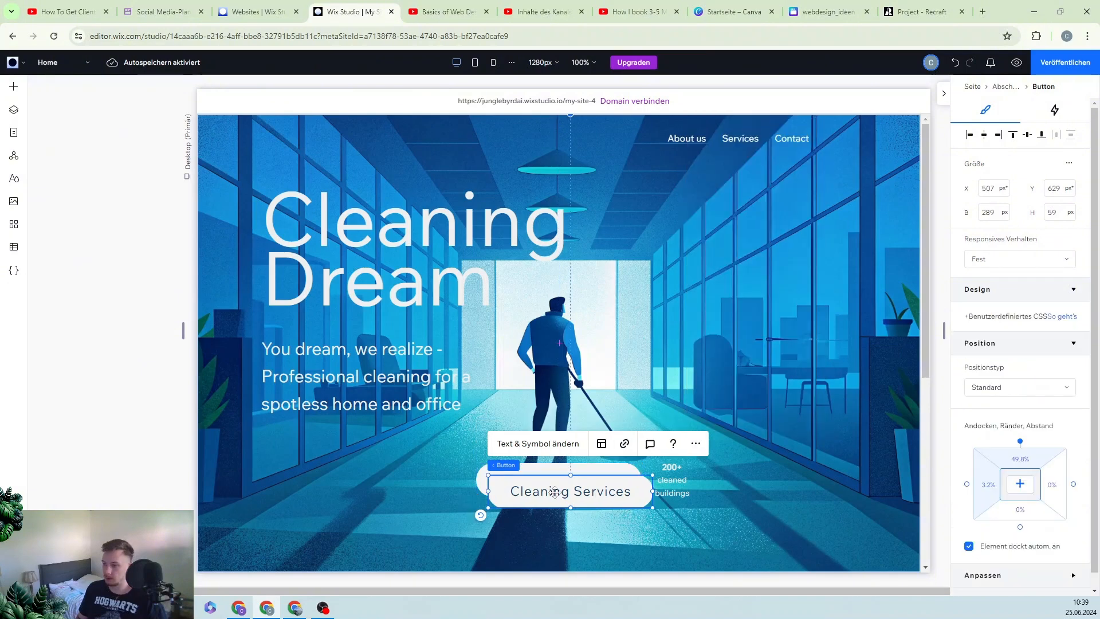
left_click_drag(554, 492, 691, 297)
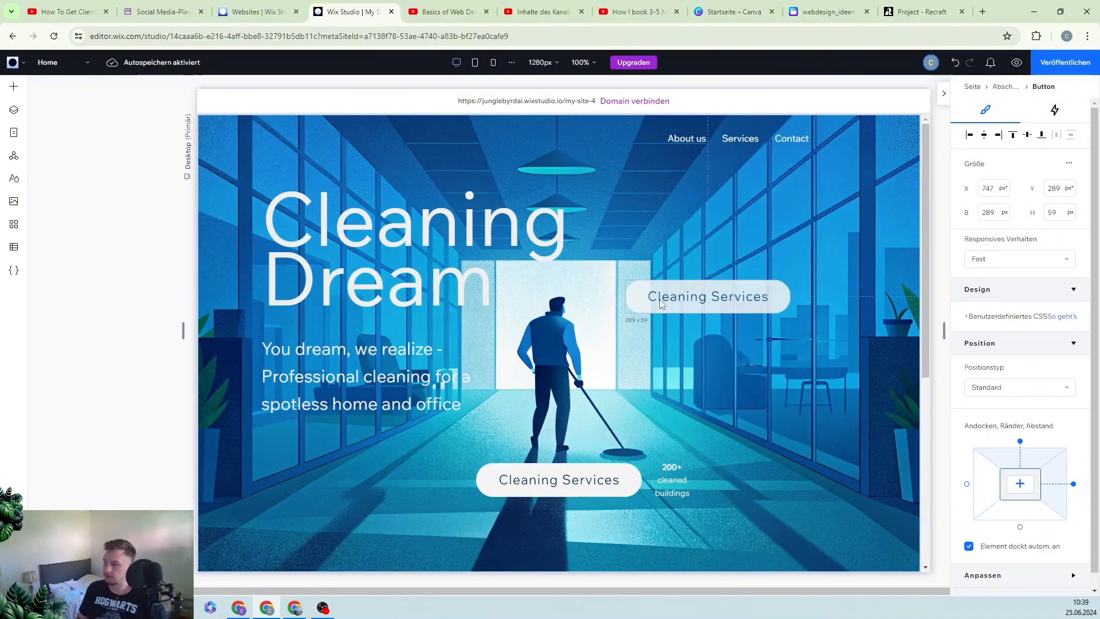
- Shrink the duplicated button to about 188 × 39 px
left_click(627, 280)
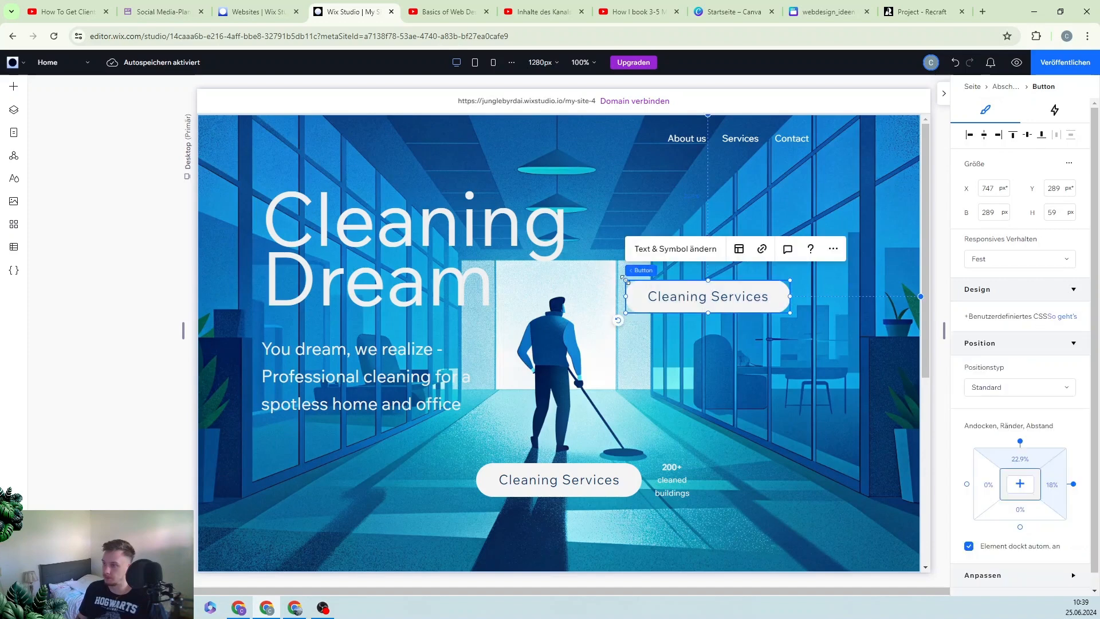
left_click_drag(626, 280, 678, 304)
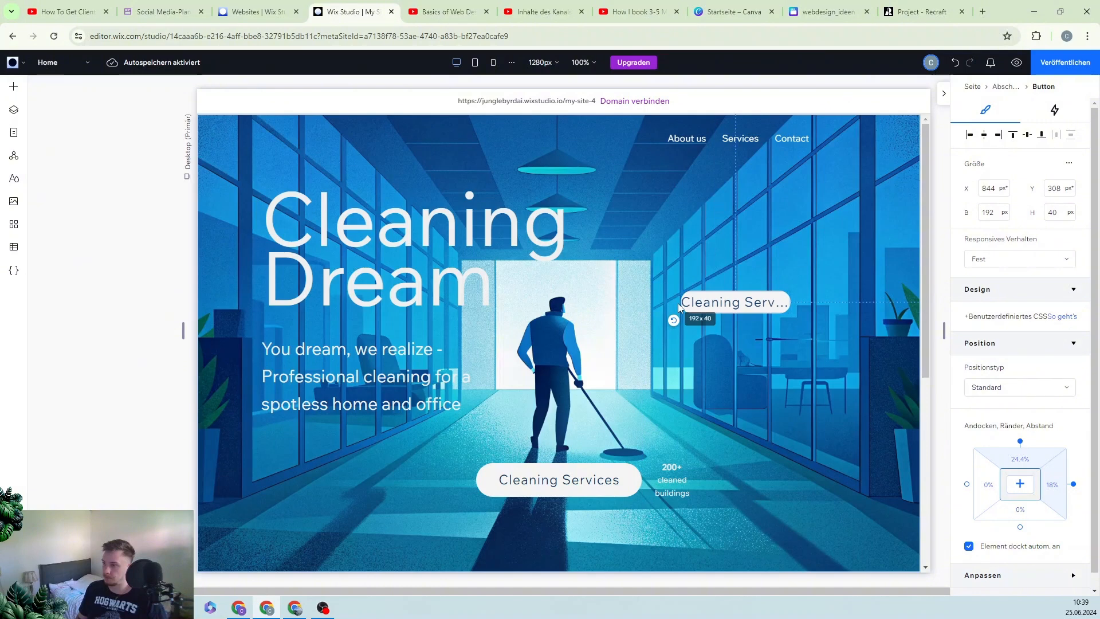
left_click_drag(678, 303, 680, 304)
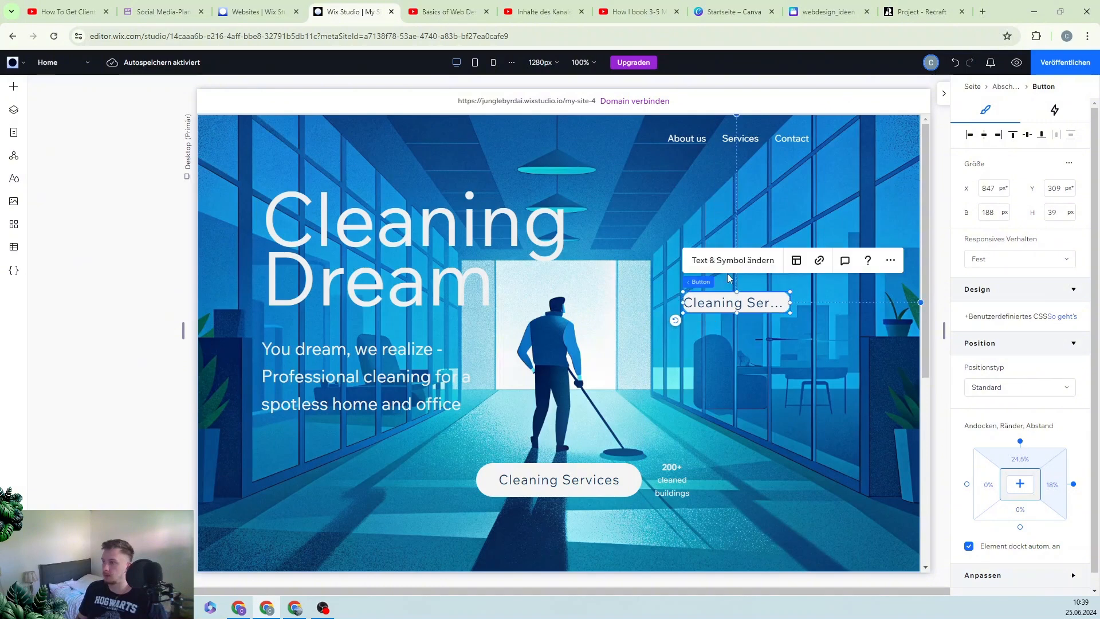
- Change the duplicated button's label to "Book Appointment"
left_click(726, 262)
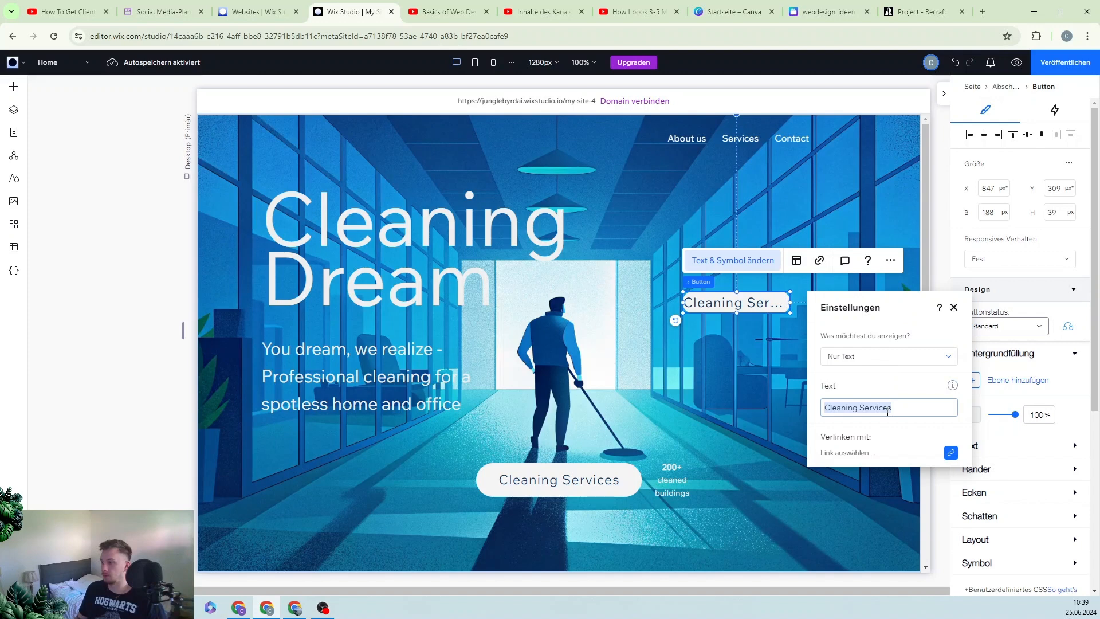
type("Book")
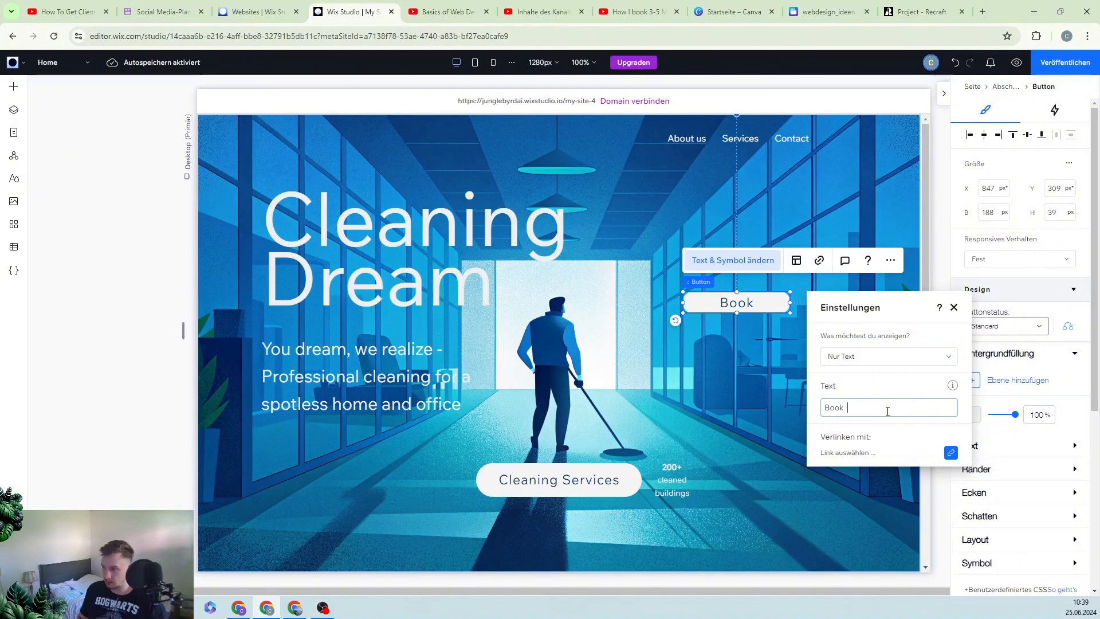
type("Appointment")
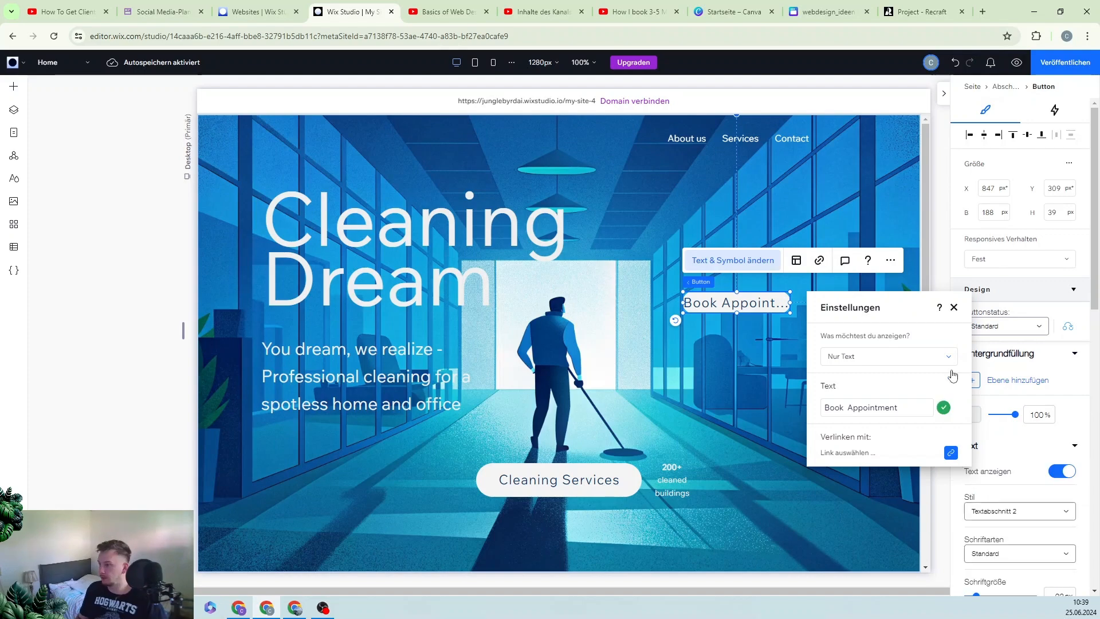
left_click(954, 308)
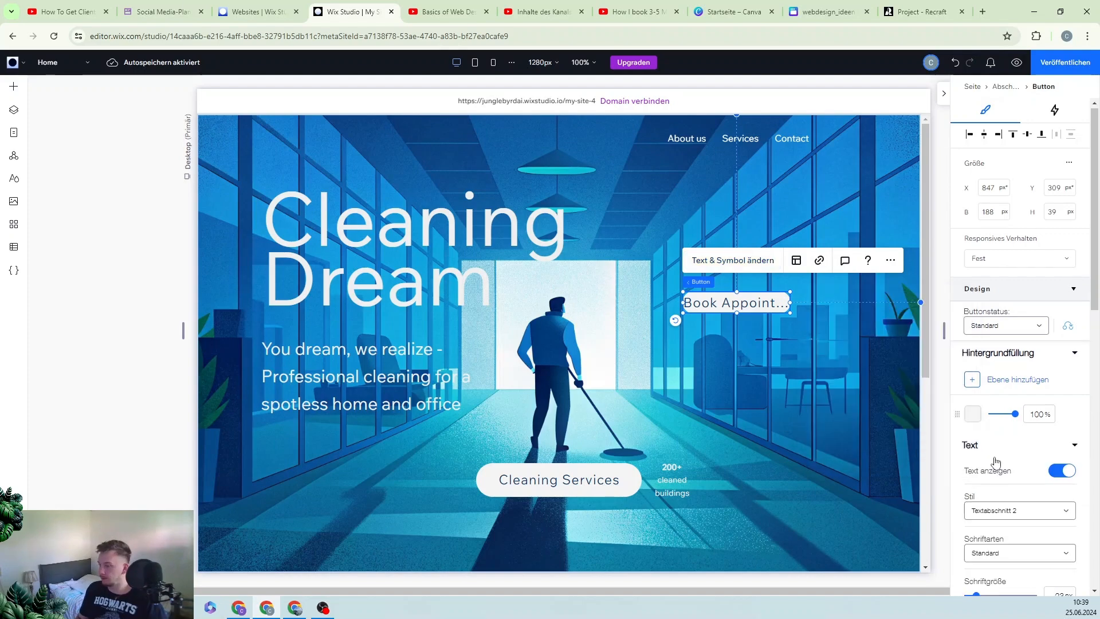
- Reduce the Book Appointment label's font size, then place the button in the header right of Contact and narrow it to clear the menu
scroll(995, 461, "down", 3)
left_click_drag(735, 302, 860, 138)
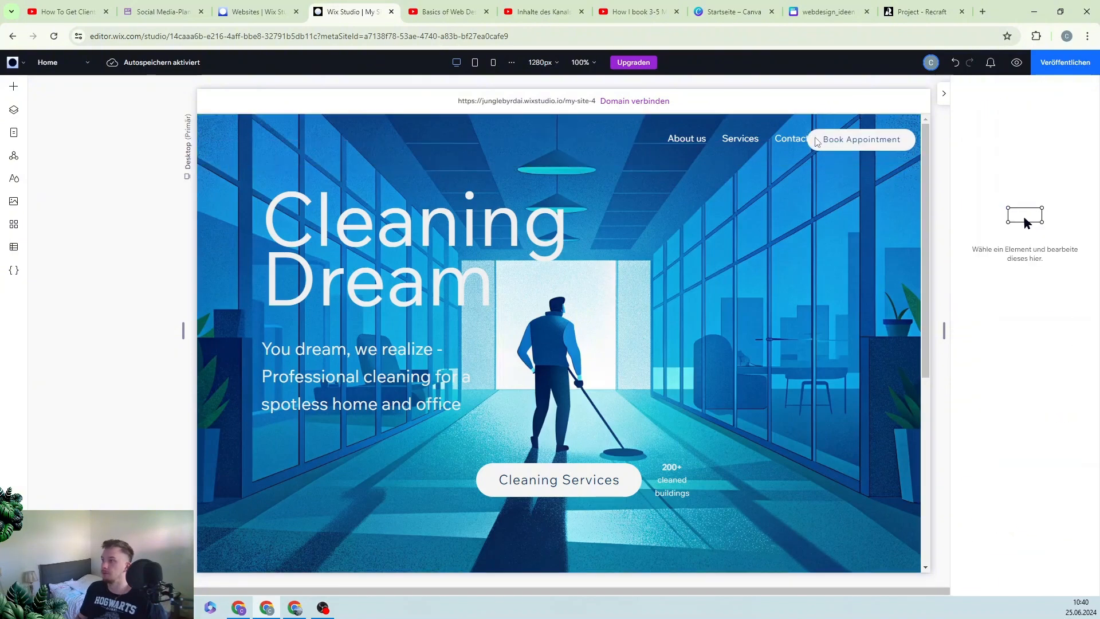
left_click(817, 141)
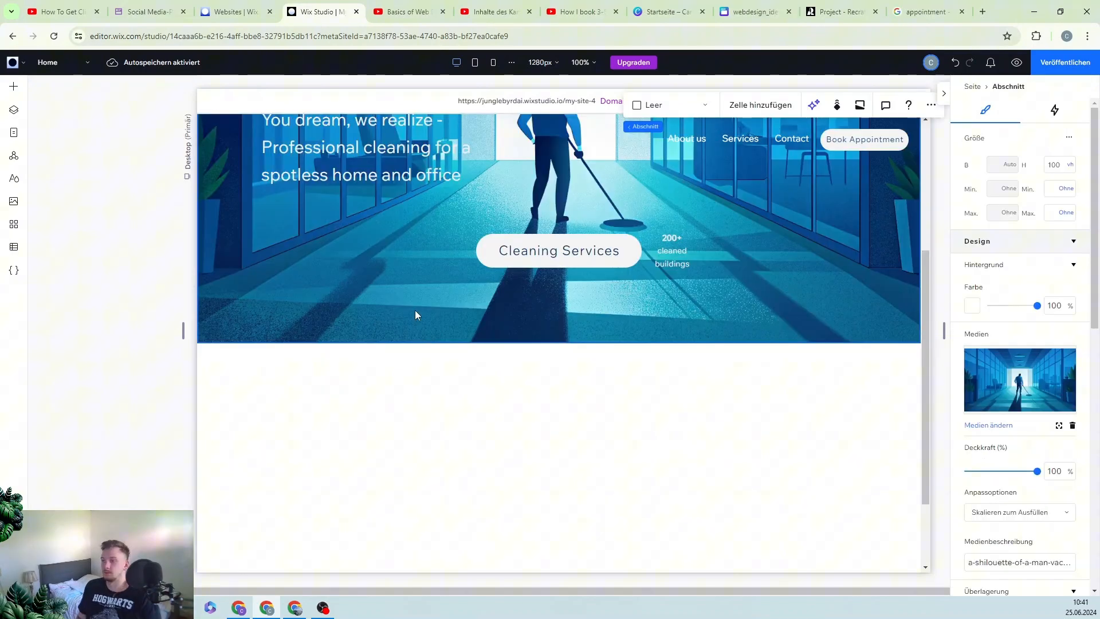
- Add the "Let's Talk" running-text (Lauftext) element to the hero section
scroll(414, 311, "up", 5)
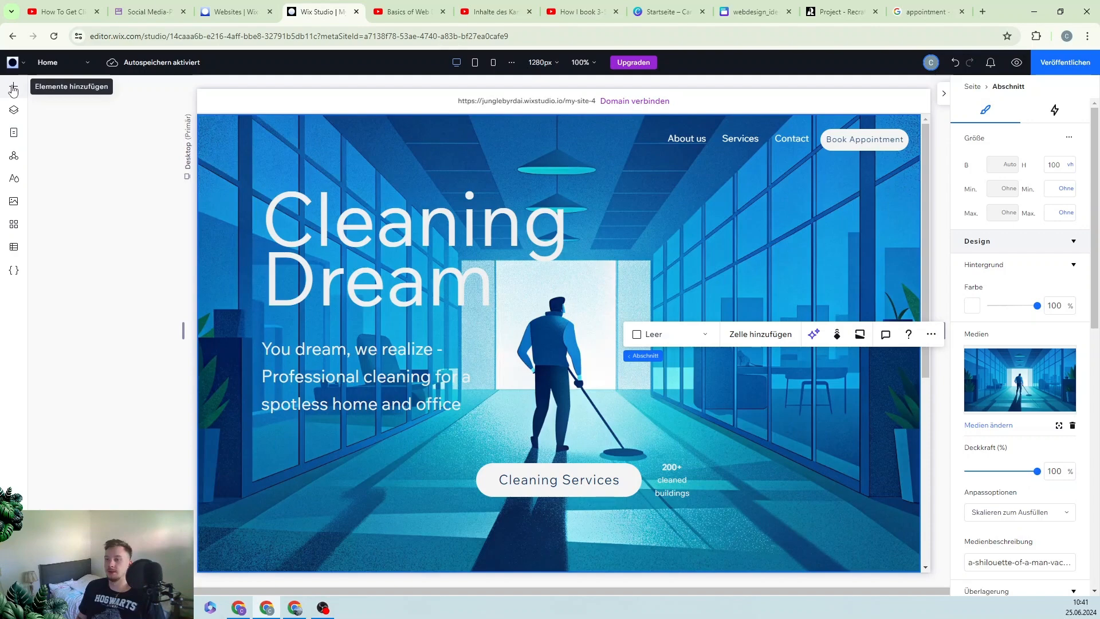
left_click(14, 87)
left_click(51, 230)
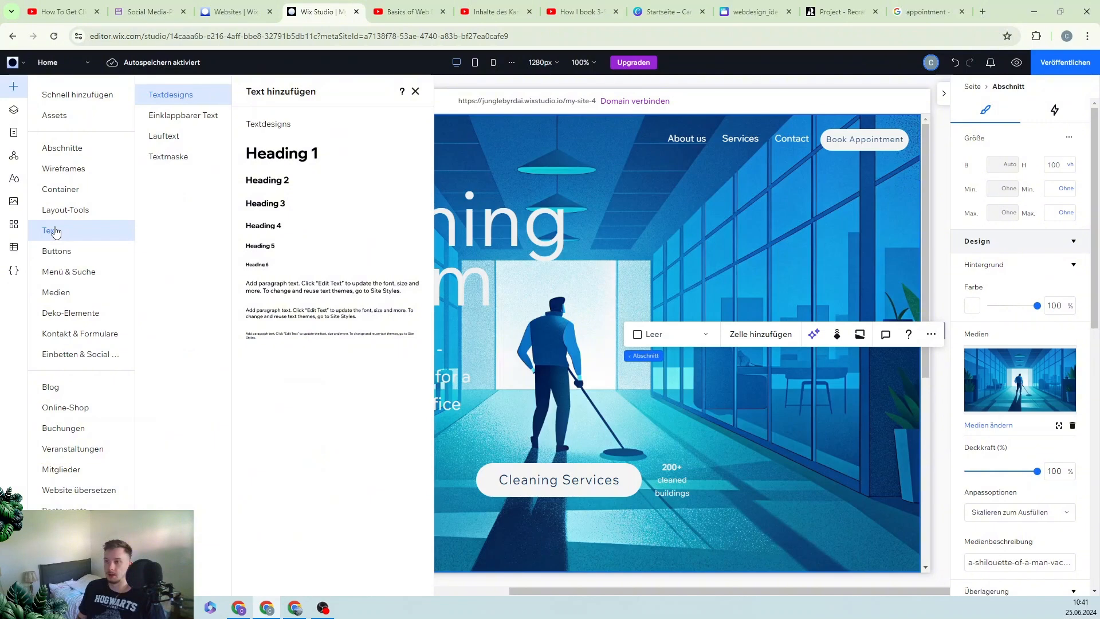
left_click(169, 138)
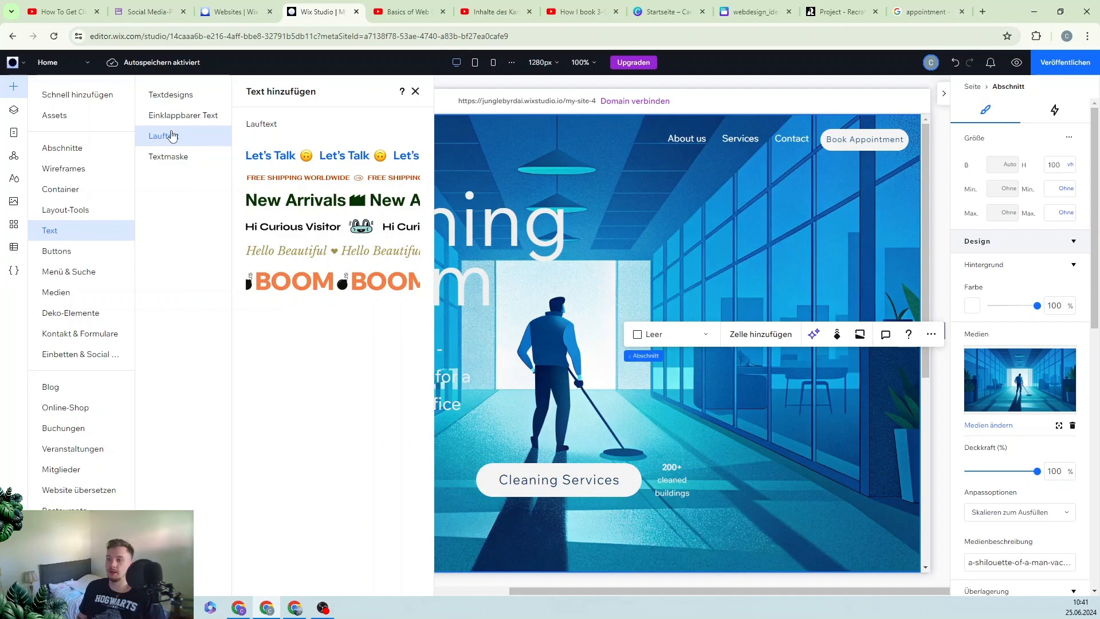
left_click(272, 155)
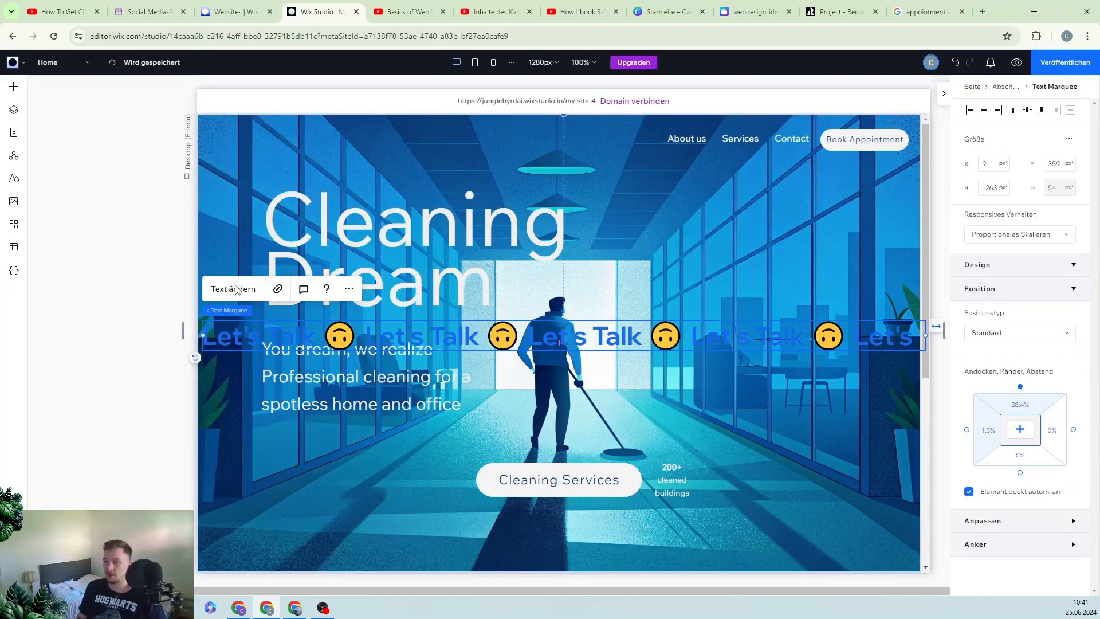
- Replace the running text's content with "Cleaning Dream"
left_click(236, 289)
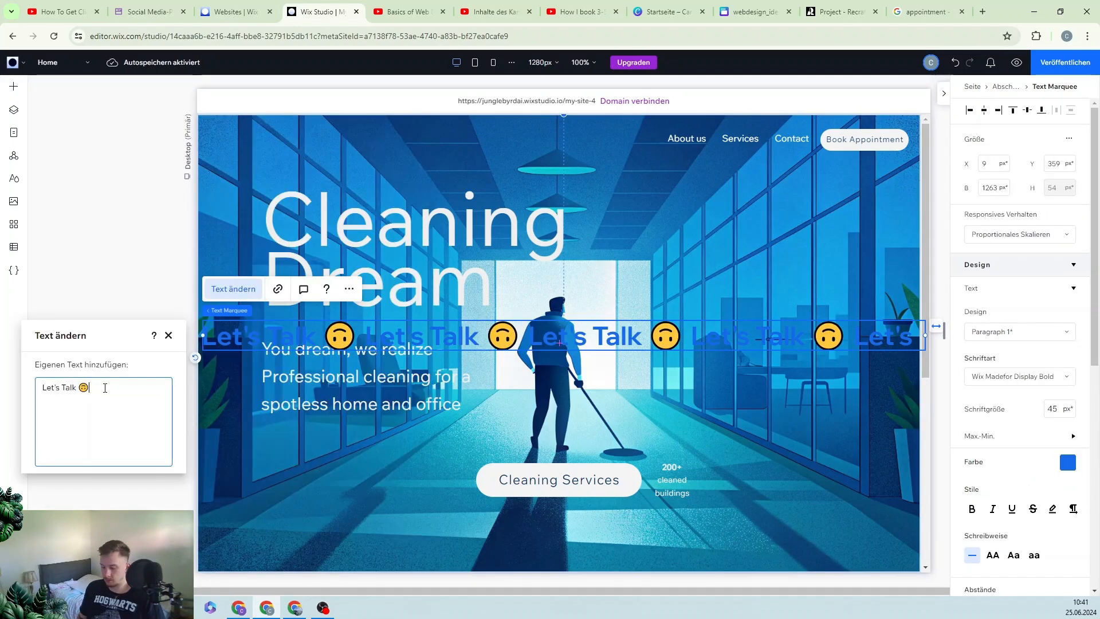
key("ctrl+a")
key("BackSpace")
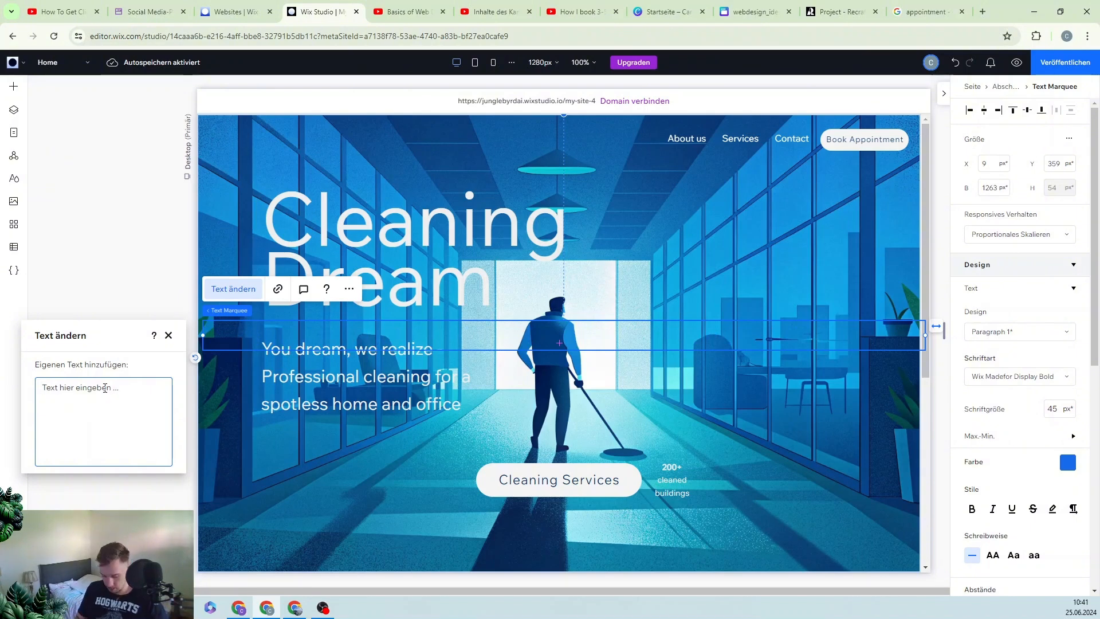
type("C")
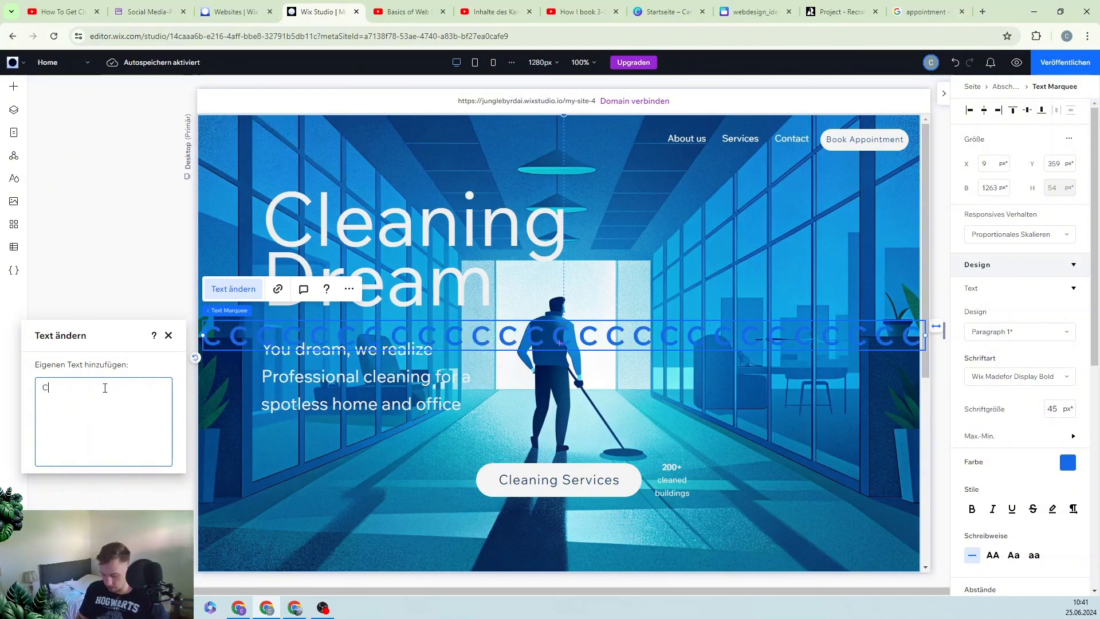
type("leaning Dream")
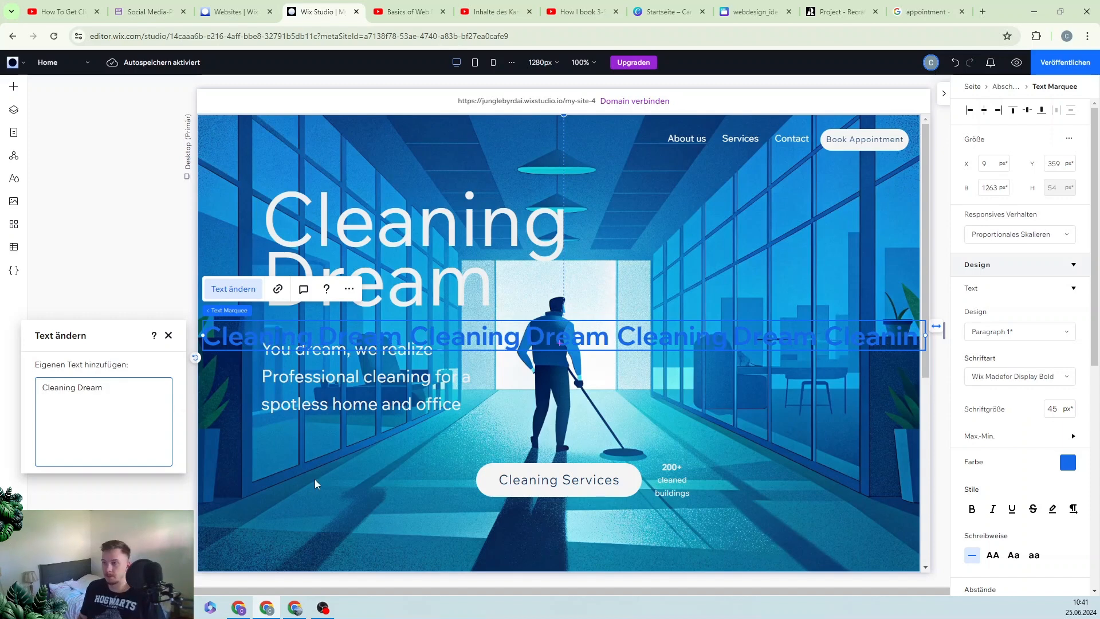
- Set the running text's font to Wix Madefor Text at 90 px and rotate the element to run vertically
left_click(1017, 382)
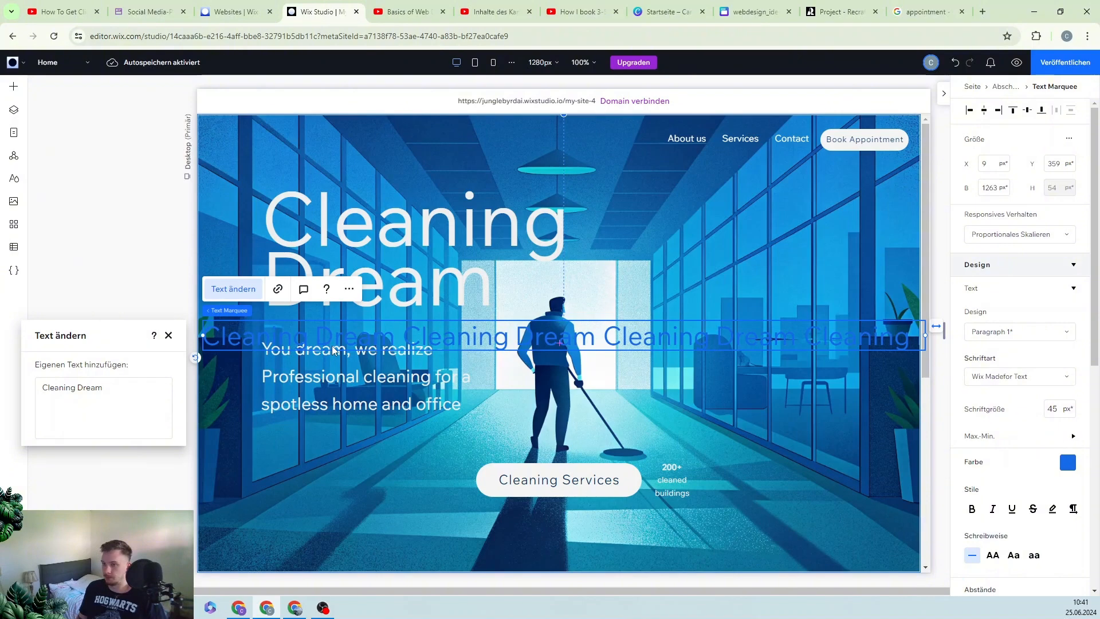
left_click_drag(195, 357, 410, 257)
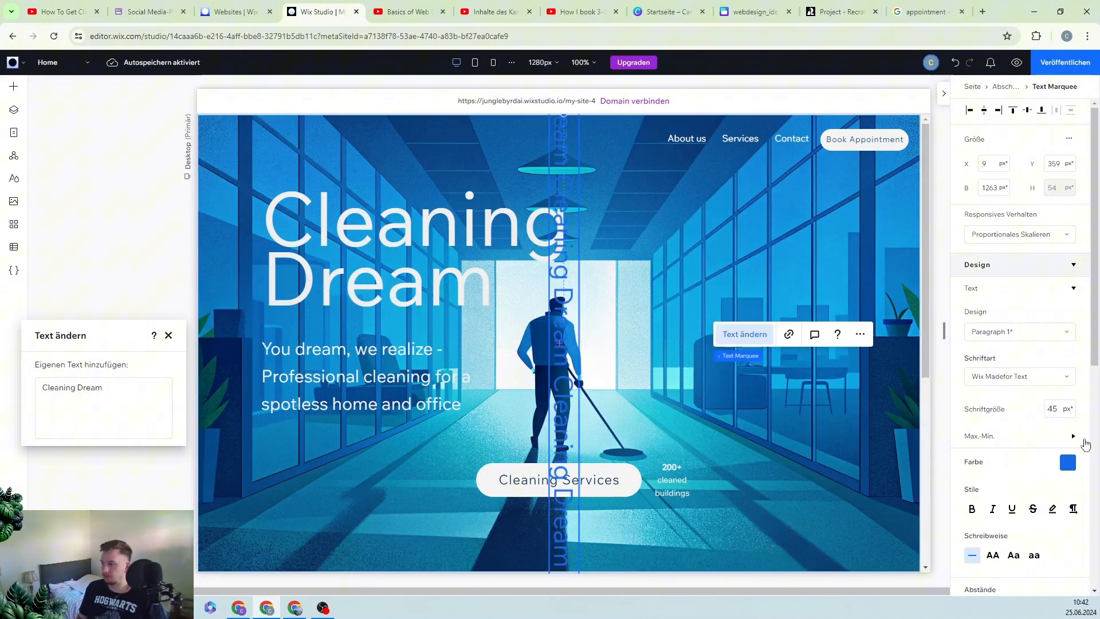
left_click(1057, 408)
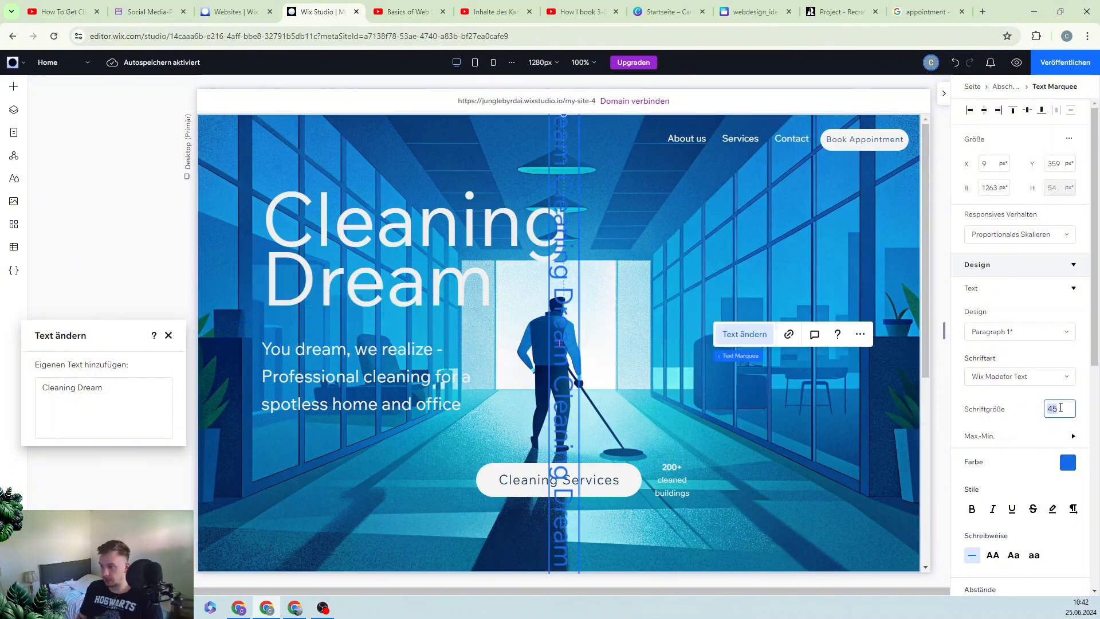
type("90")
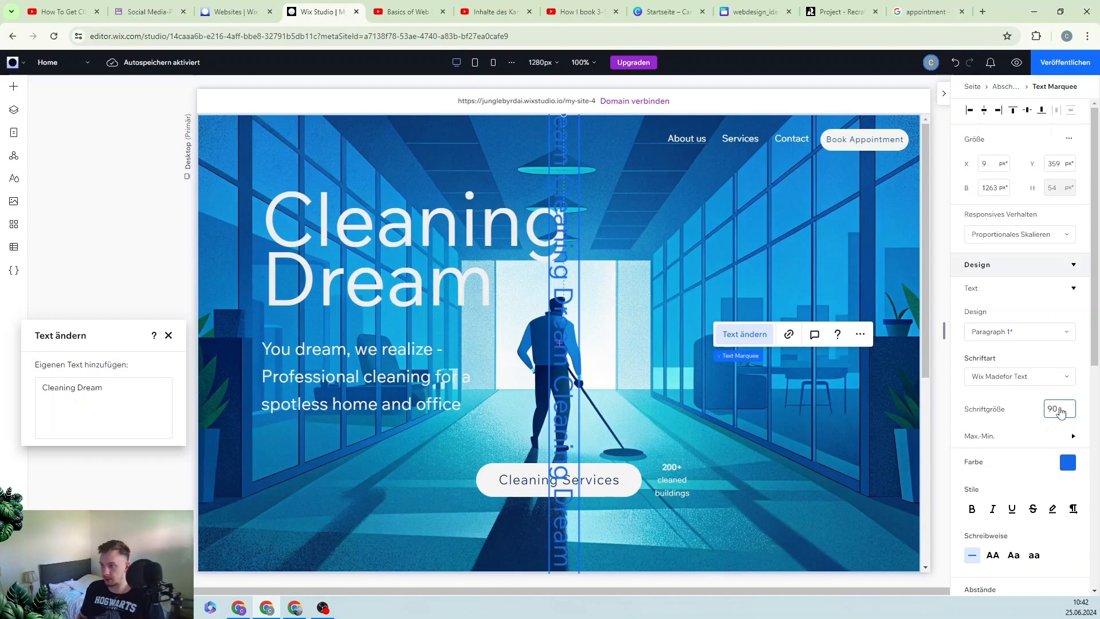
- Shorten the vertical running text to about 887 px and move it to the hero's right side, at about X 687, Y 393 px
left_click_drag(564, 541, 570, 346)
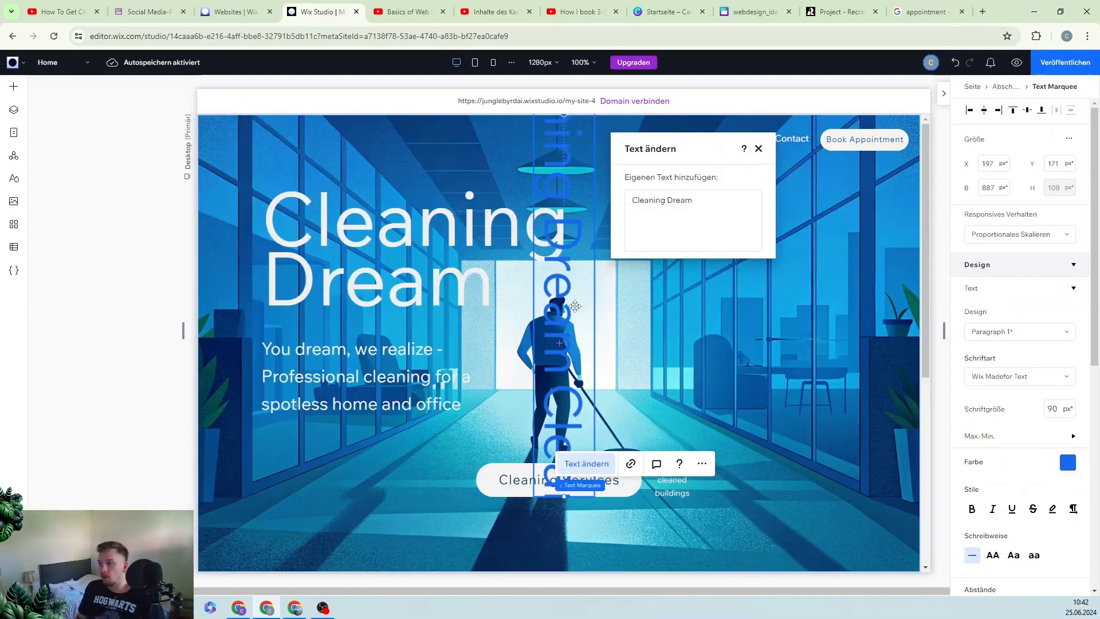
left_click_drag(554, 220, 830, 375)
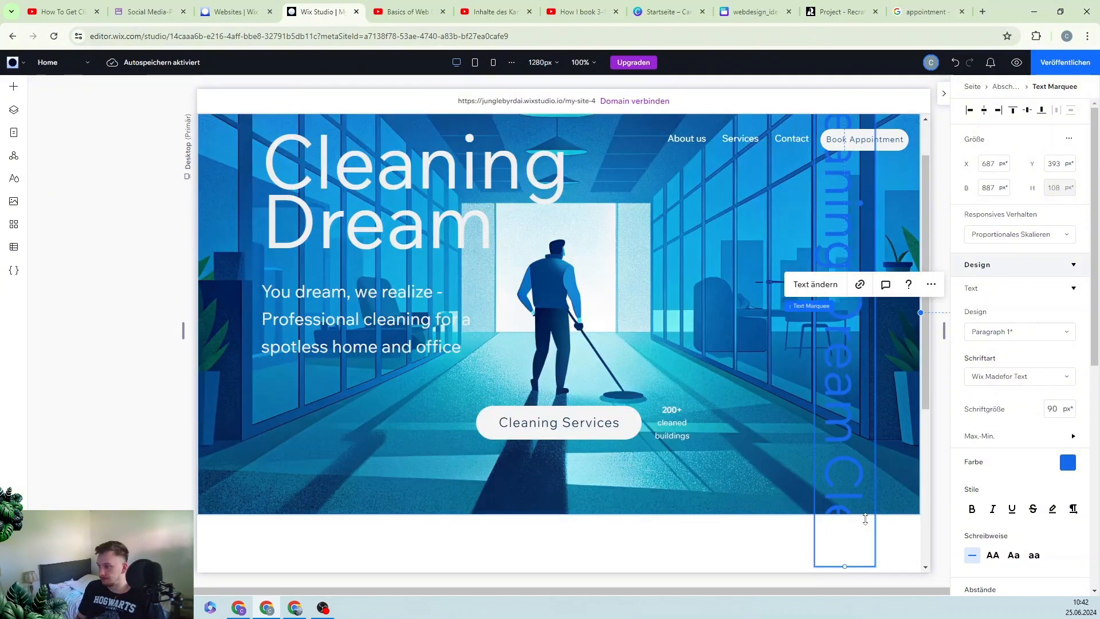
- Set the vertical running text's font size to 100 px and its color to light blue #95B9FF
left_click(1054, 409)
type("1")
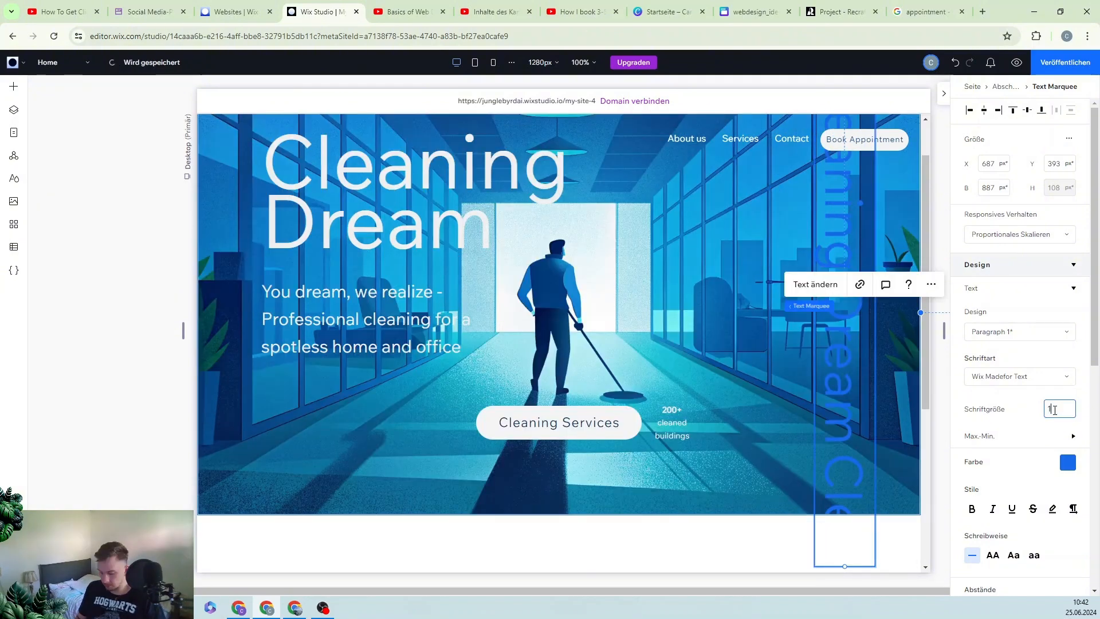
type("00")
key("Return")
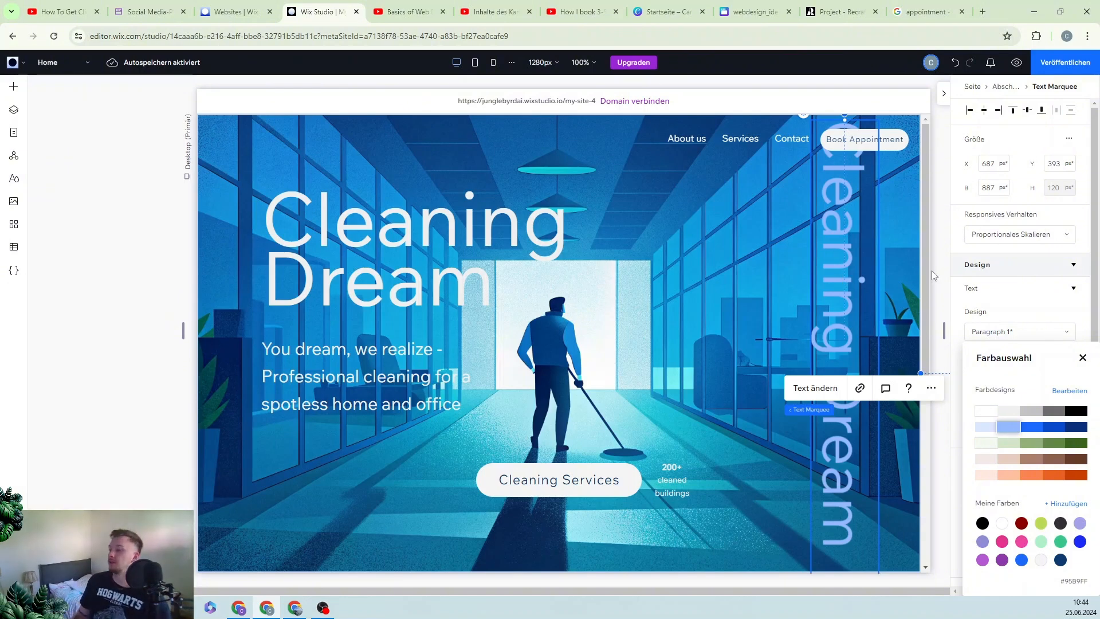
left_click(1084, 354)
- Set the vertical running text's movement direction to left to right (Links nach rechts)
scroll(1023, 319, "down", 5)
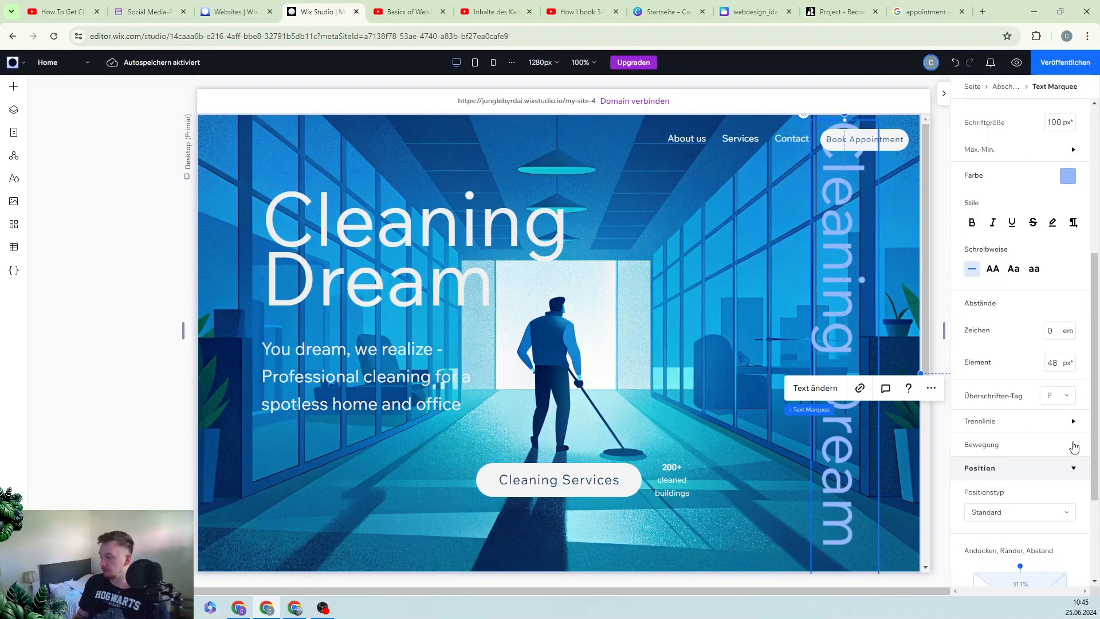
left_click(1073, 446)
scroll(1053, 442, "down", 1)
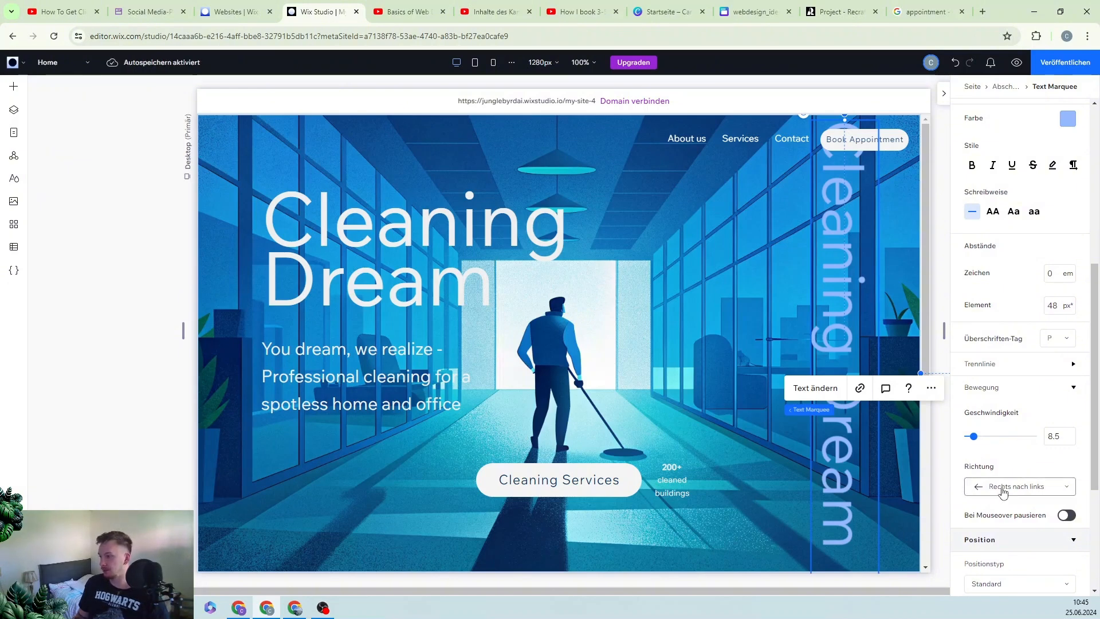
left_click(977, 437)
left_click_drag(976, 438, 972, 436)
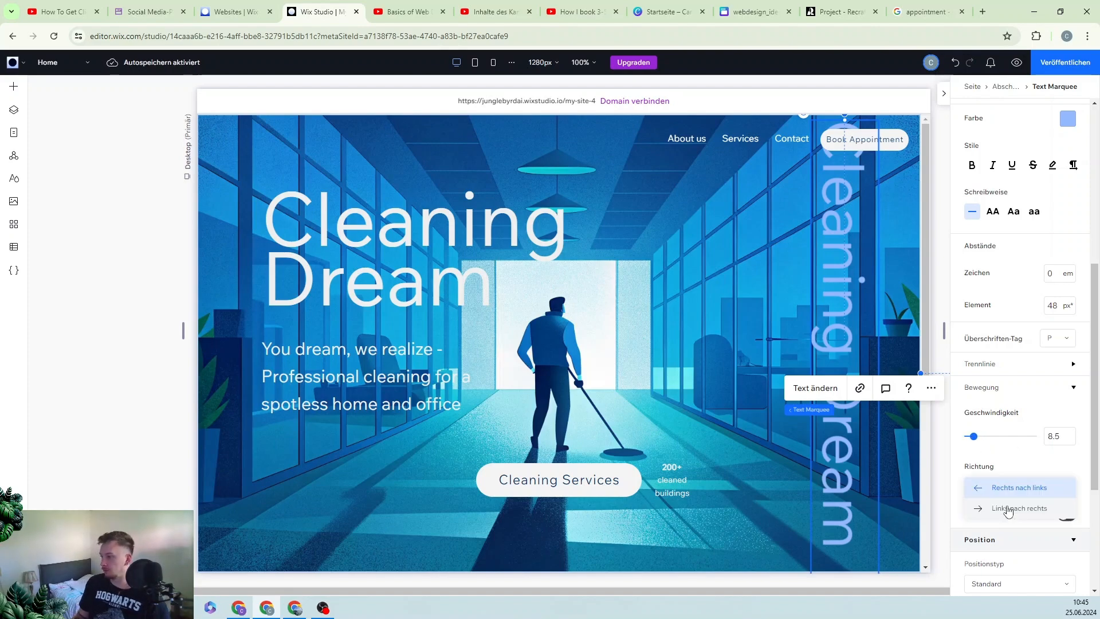
left_click(1006, 508)
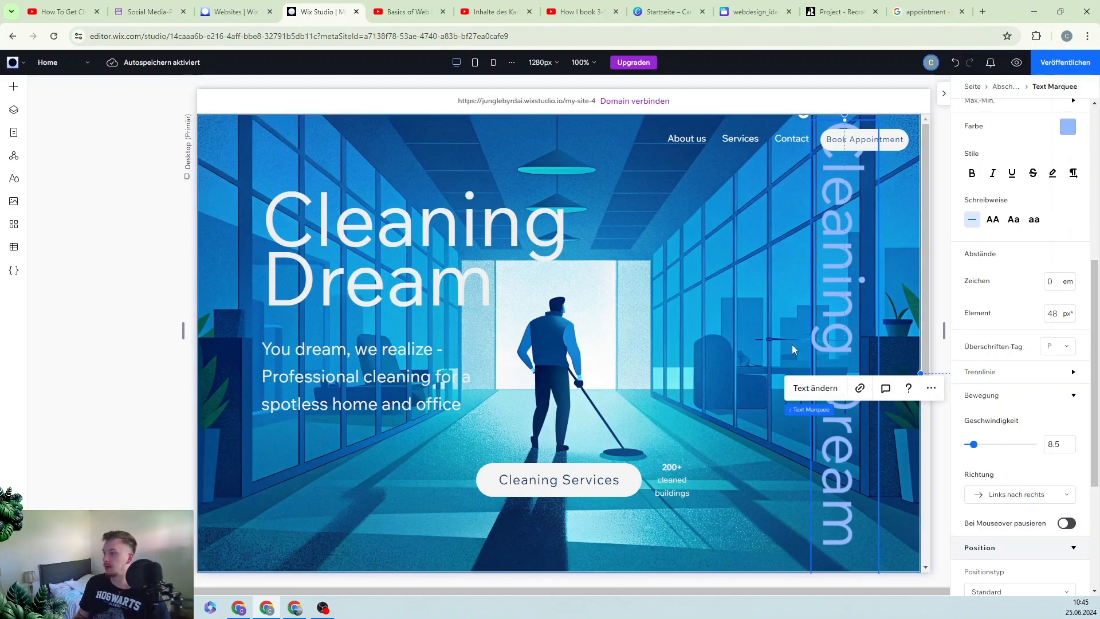
- Preview the site to check the running text's movement, and return to editing without publishing
key("ctrl+shift+p")
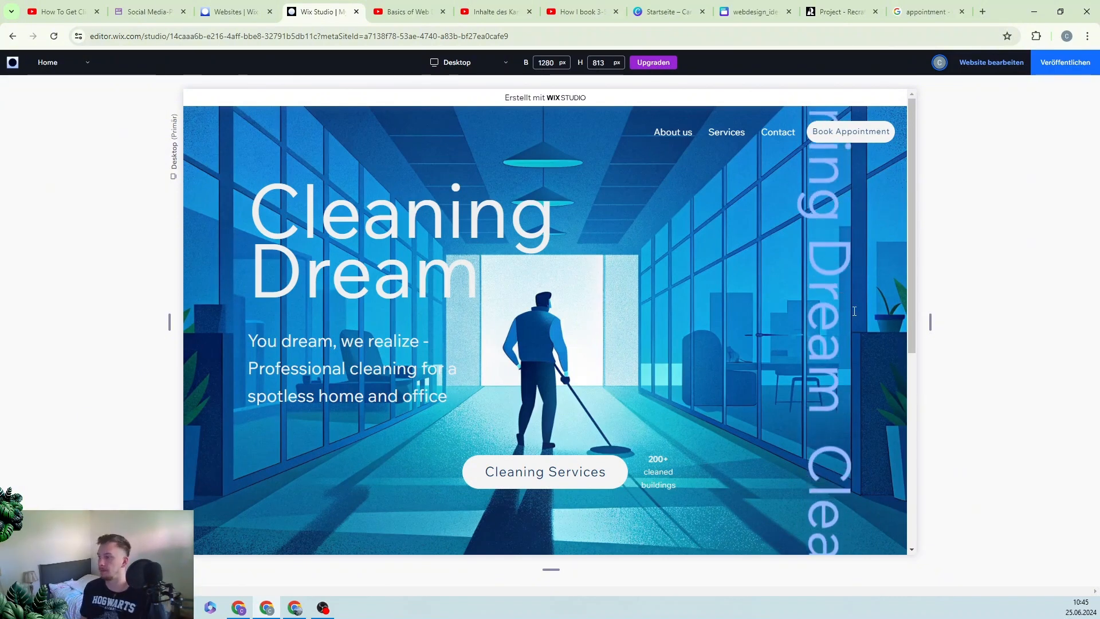
left_click(1001, 68)
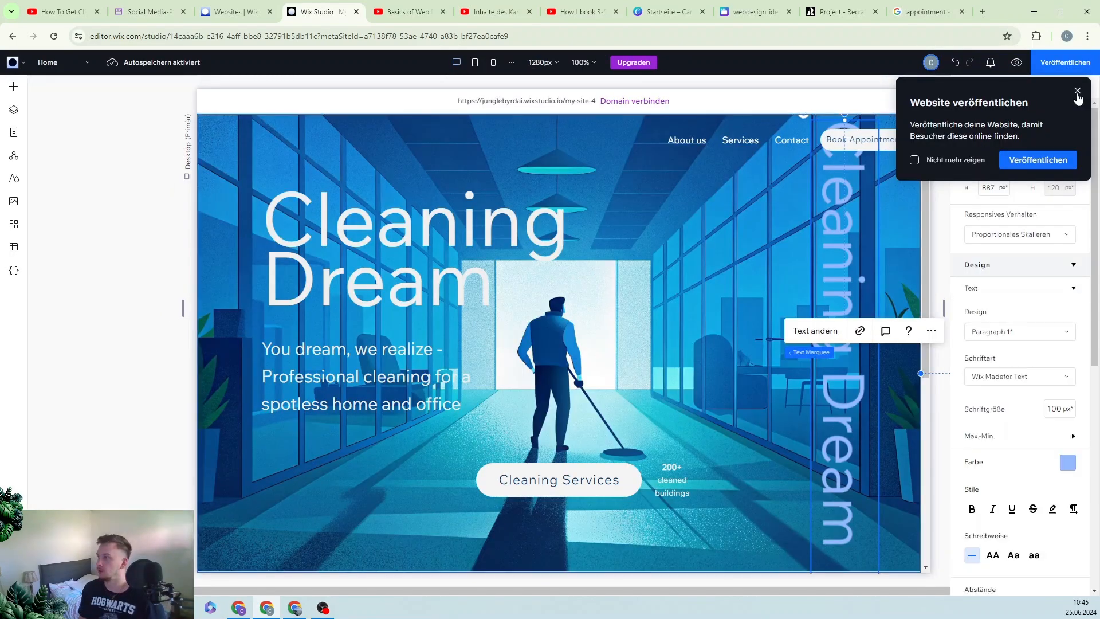
left_click(1077, 90)
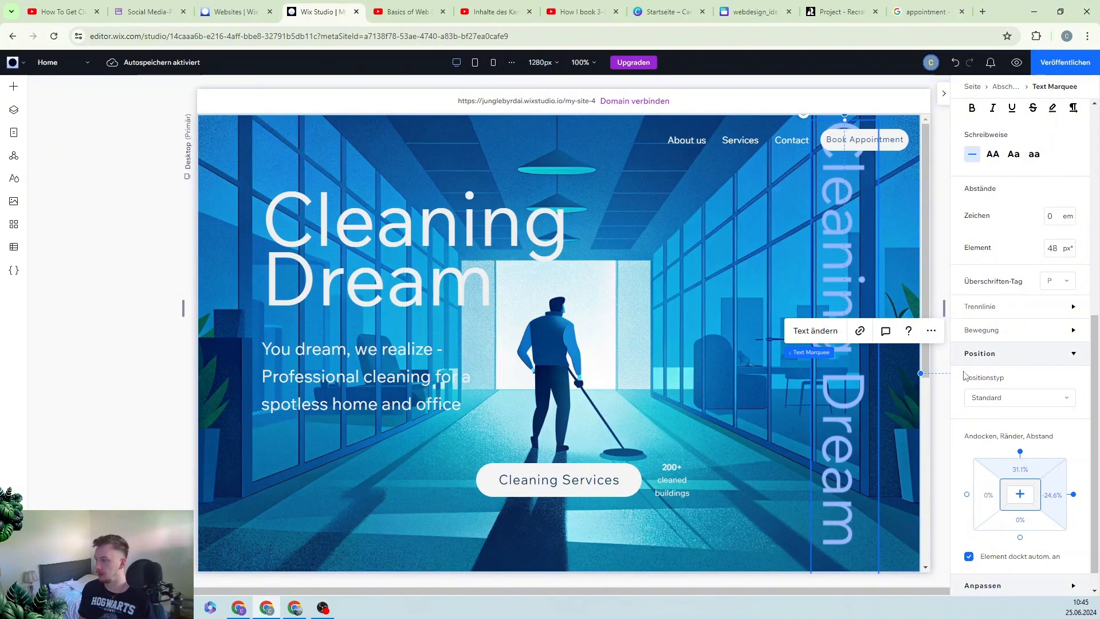
- Slow the vertical running text's movement speed to 2 and preview the site
left_click(1011, 332)
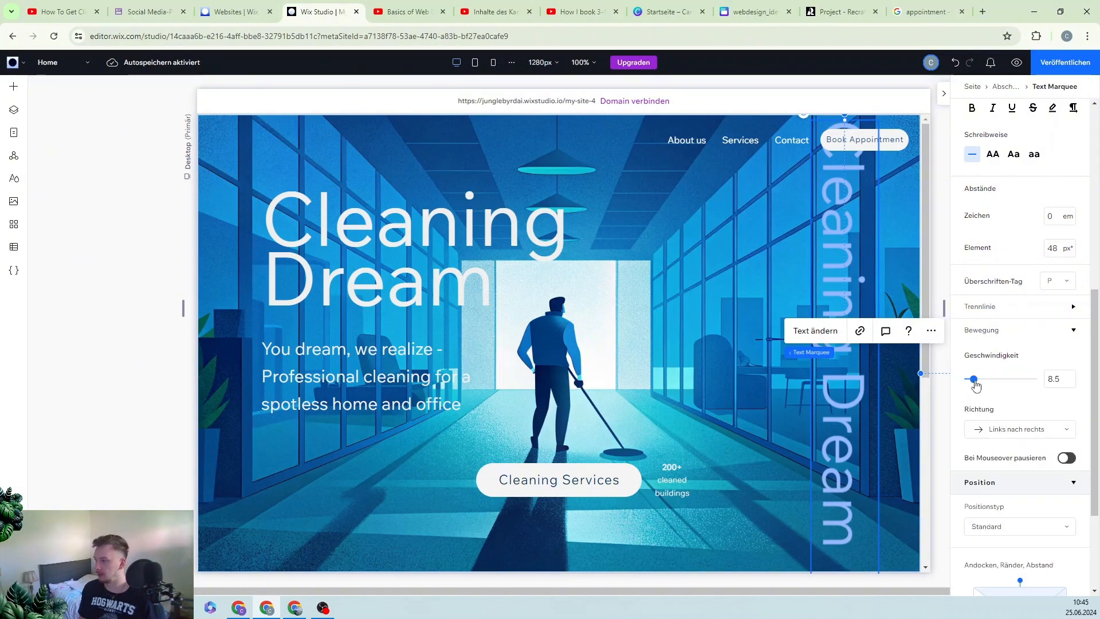
left_click(973, 379)
left_click(967, 380)
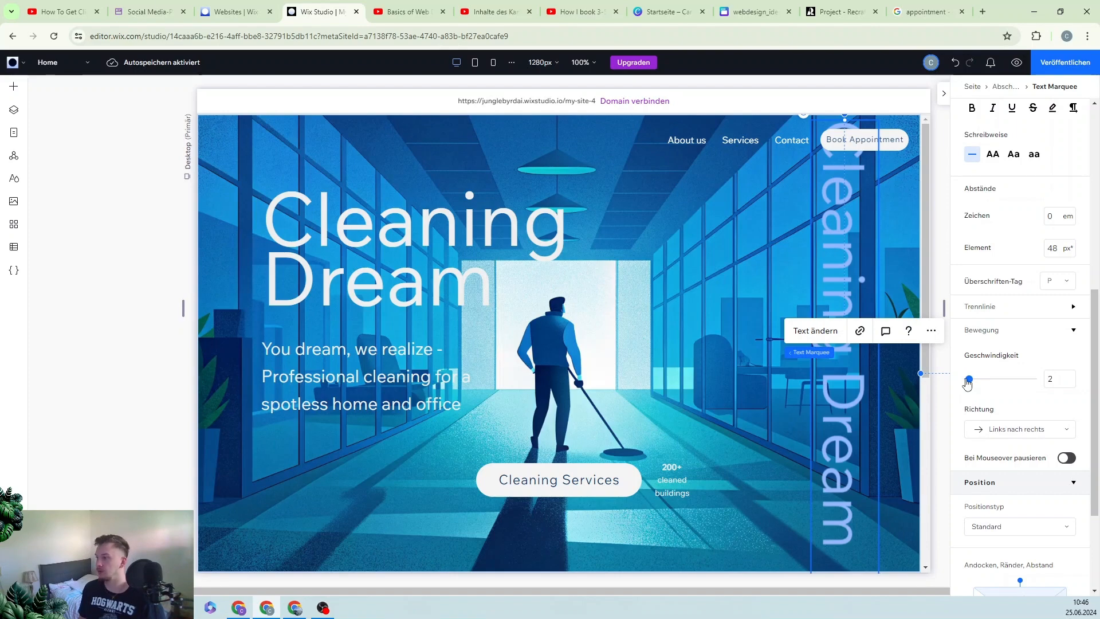
left_click(1016, 62)
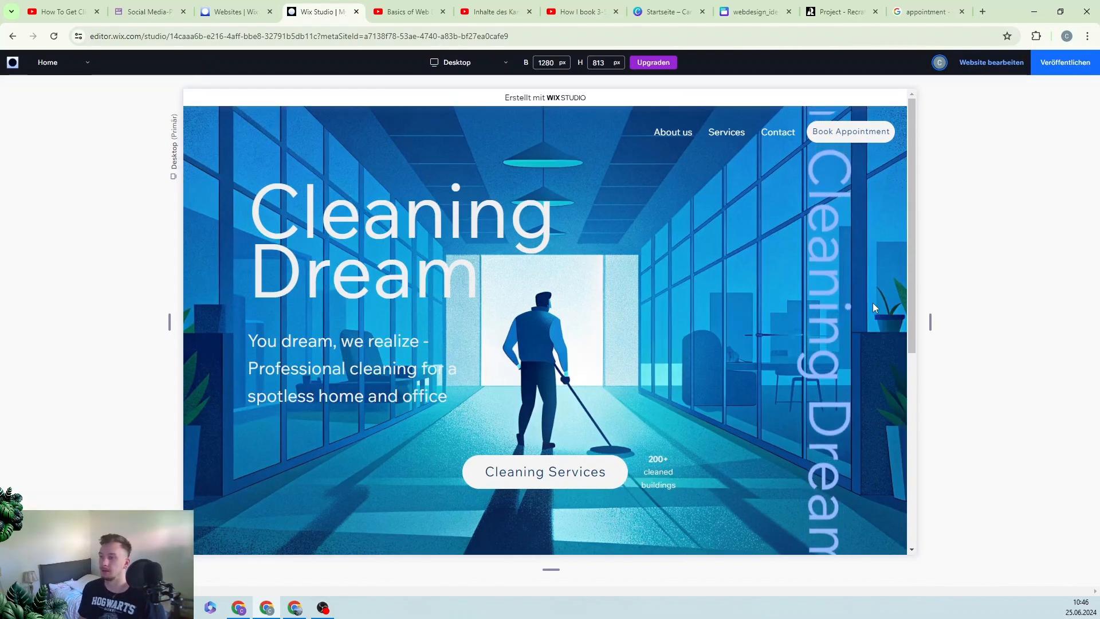